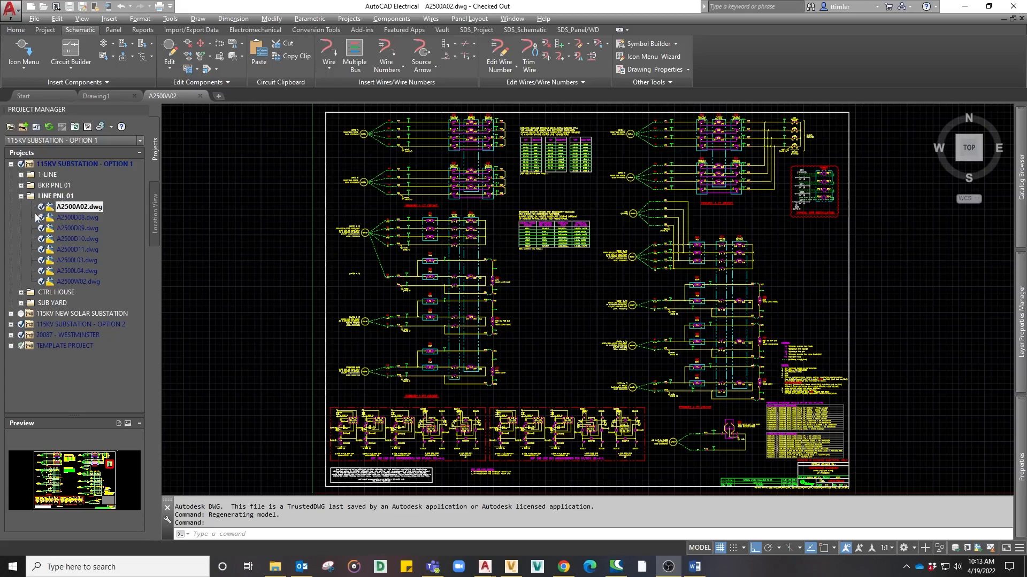
Expand the CTRL HOUSE and SUB YARD folders and preview the A2500CD1, A2500CD2-S and A2500CD2 drawings.
{"action": "left_click", "coordinate": [21, 293]}
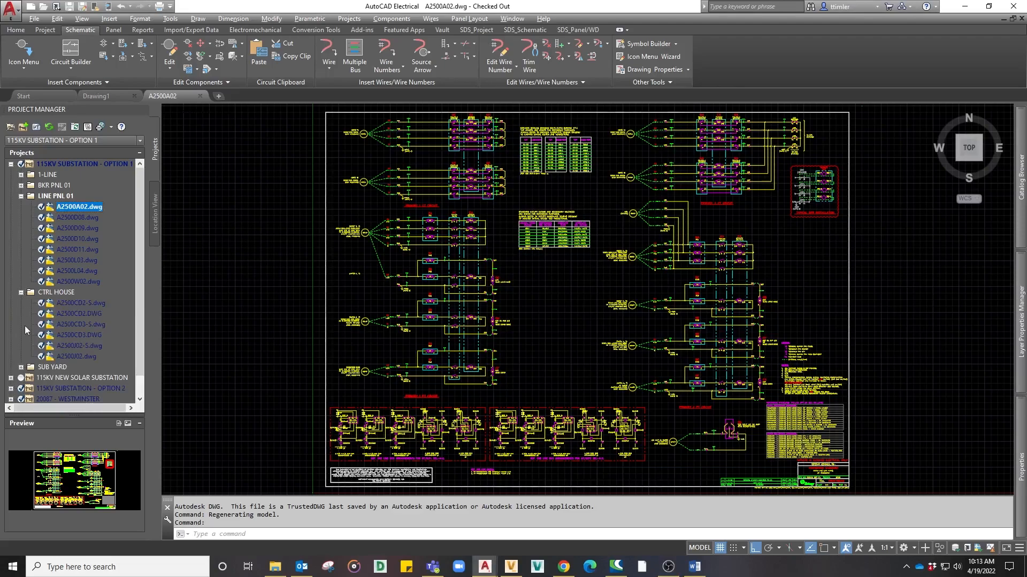
{"action": "left_click", "coordinate": [21, 368]}
{"action": "left_click", "coordinate": [80, 368]}
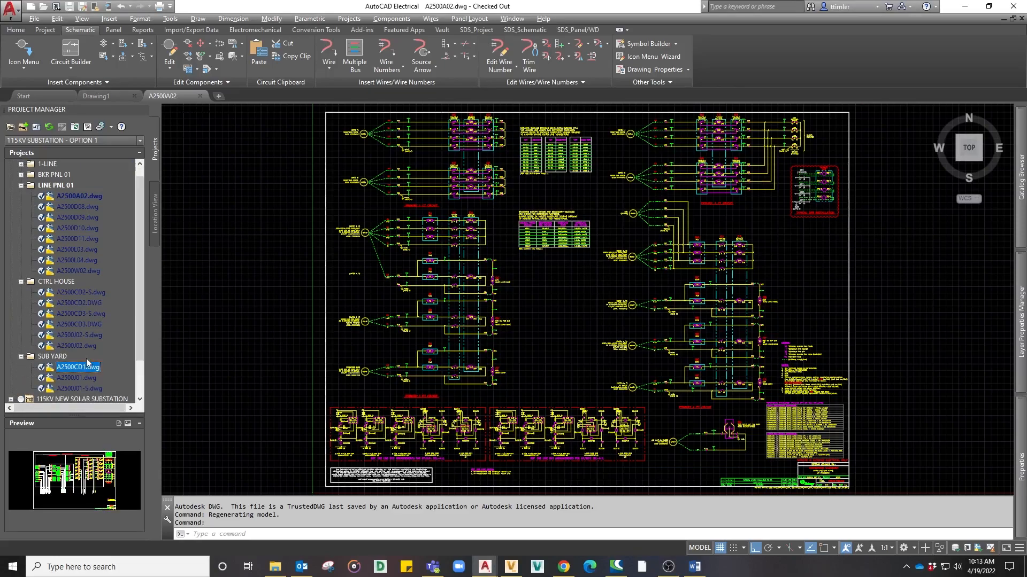
{"action": "left_click", "coordinate": [21, 356]}
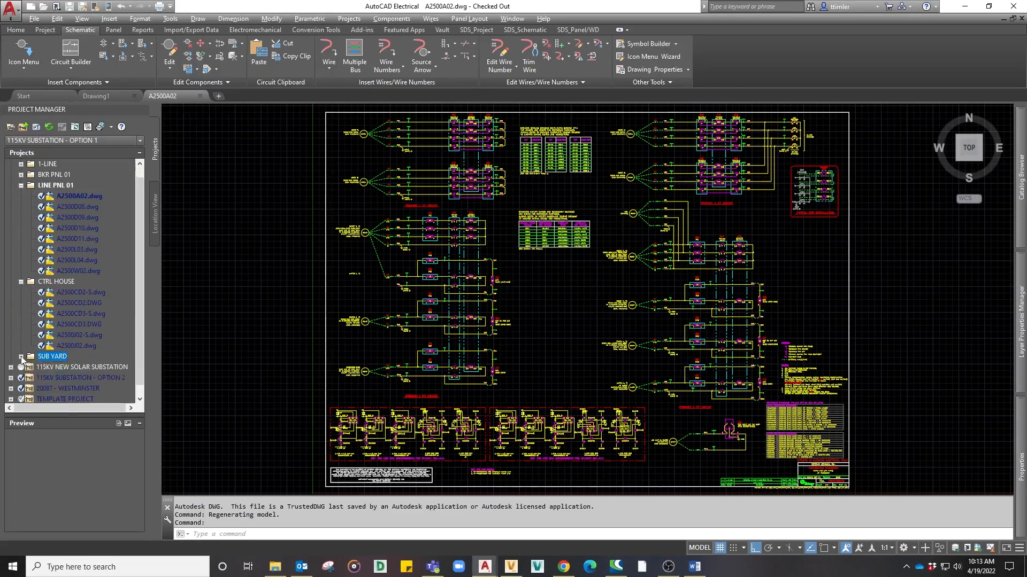
{"action": "left_click", "coordinate": [80, 293]}
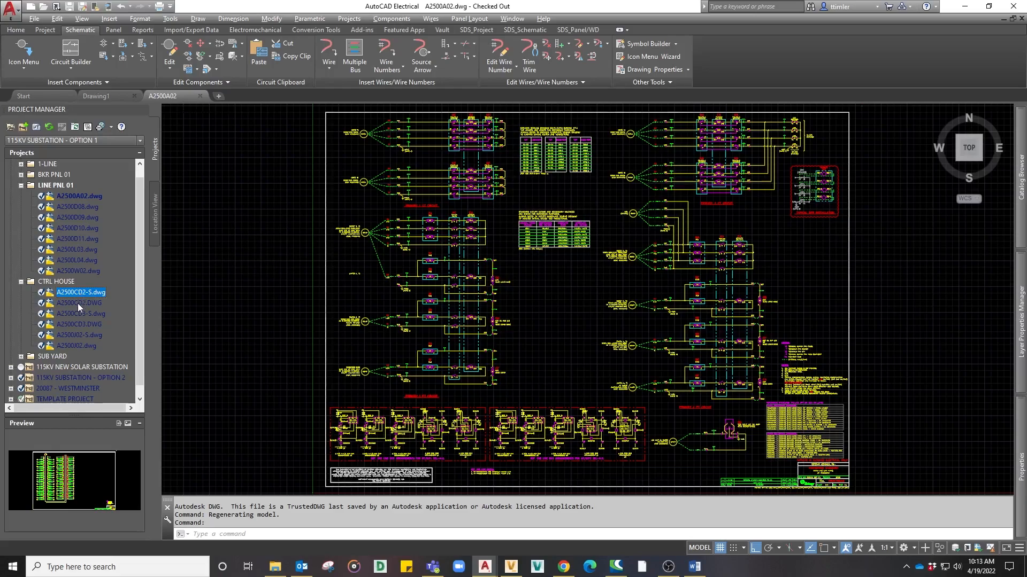
{"action": "left_click", "coordinate": [78, 304]}
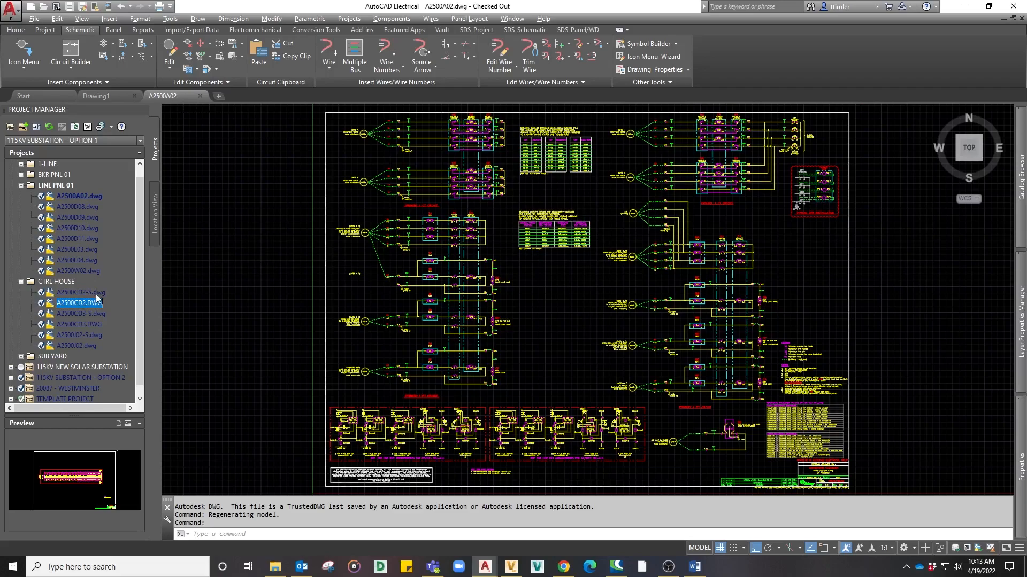
{"action": "left_click", "coordinate": [96, 293]}
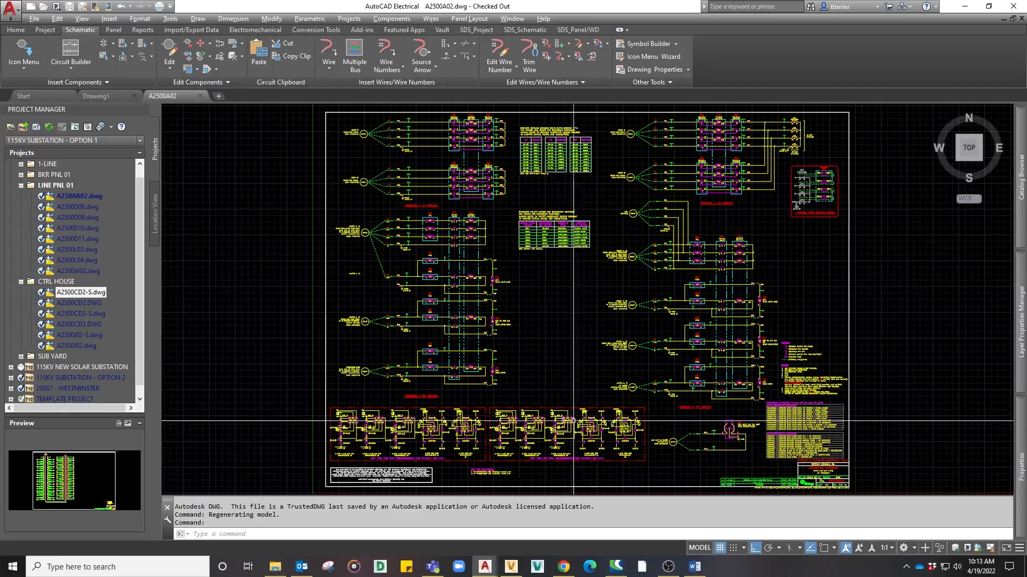
Edit the parent cable marker feeding the 120 V AC receptacle and set its cable tag to 2410S.
{"action": "right_click", "coordinate": [673, 443]}
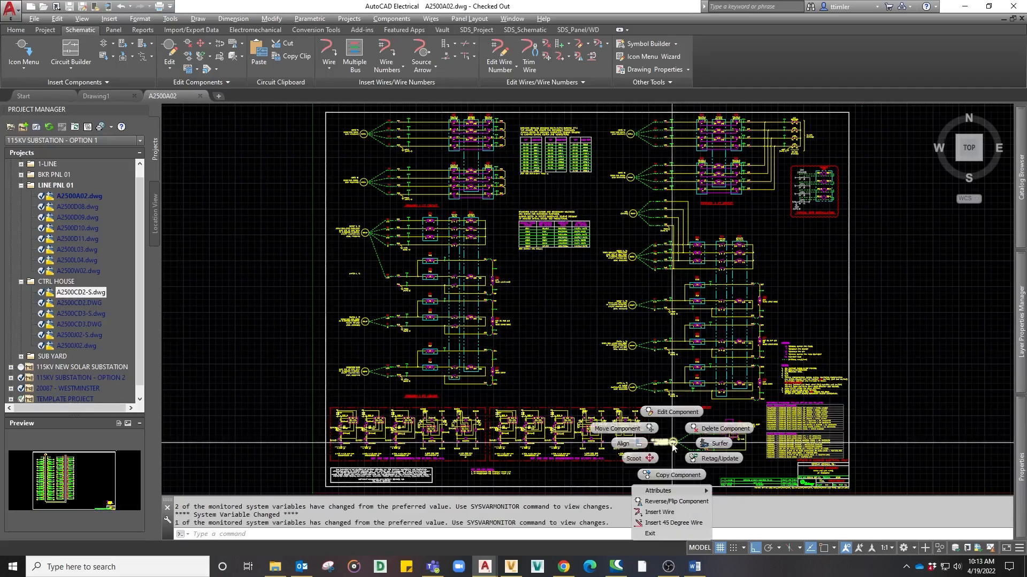
{"action": "left_click", "coordinate": [672, 413]}
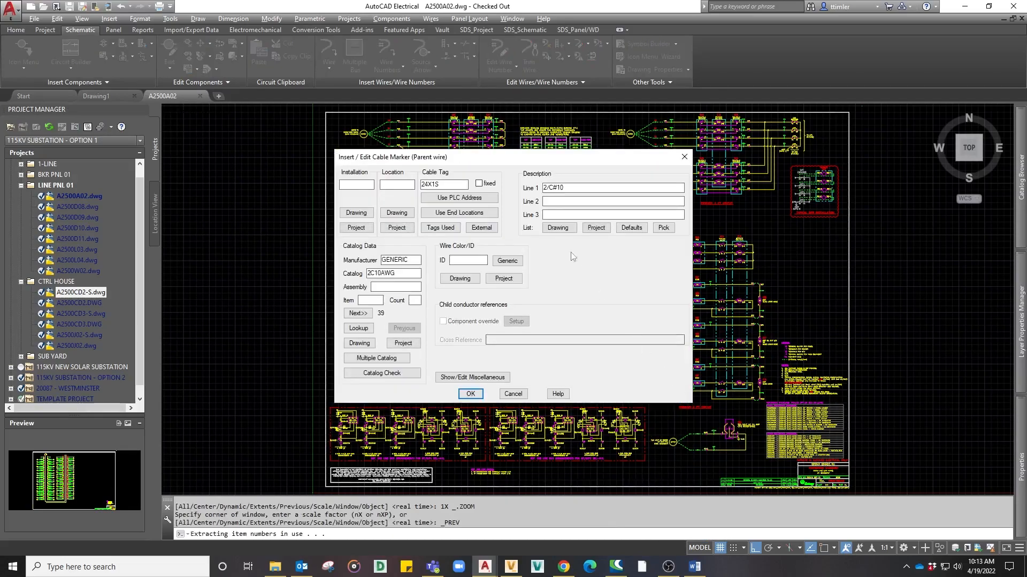
{"action": "left_click_drag", "start_coordinate": [429, 189], "coordinate": [435, 191]}
{"action": "type", "text": "10"}
Examine the cable marker's miscellaneous attributes, in particular the DREF text and the FORMAT_DREF format string.
{"action": "left_click", "coordinate": [465, 377]}
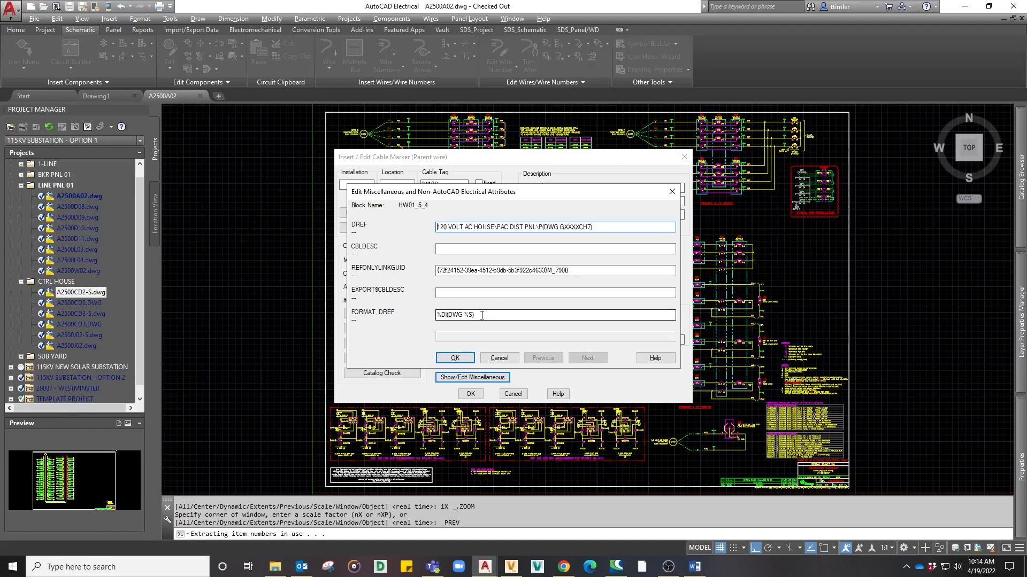
{"action": "left_click_drag", "start_coordinate": [485, 314], "coordinate": [430, 319]}
{"action": "left_click", "coordinate": [456, 314]}
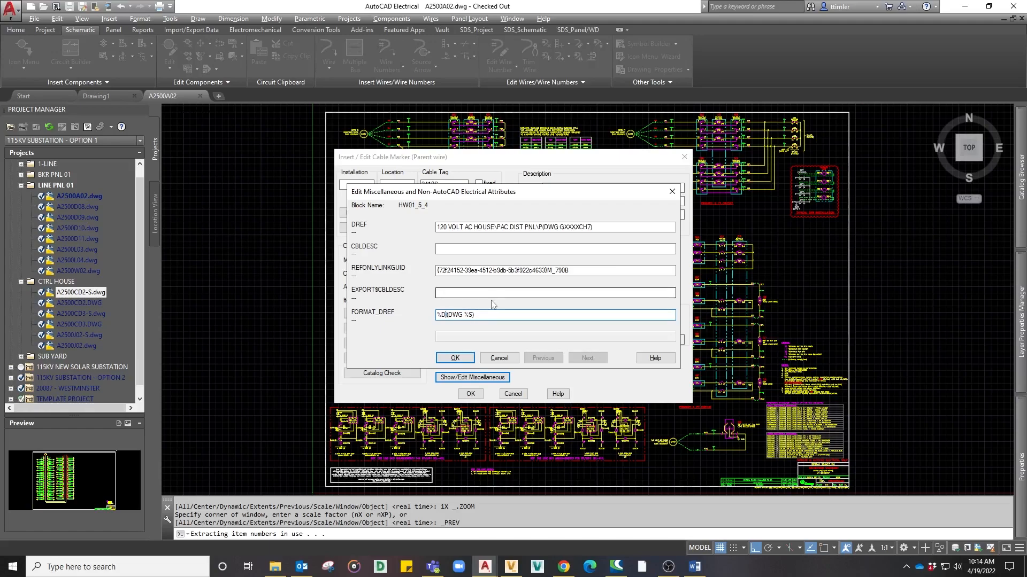
{"action": "left_click", "coordinate": [455, 358]}
Apply the cable marker edit with the Normal child update mode and check related Ref-only symbols for mismatches.
{"action": "left_click", "coordinate": [471, 394]}
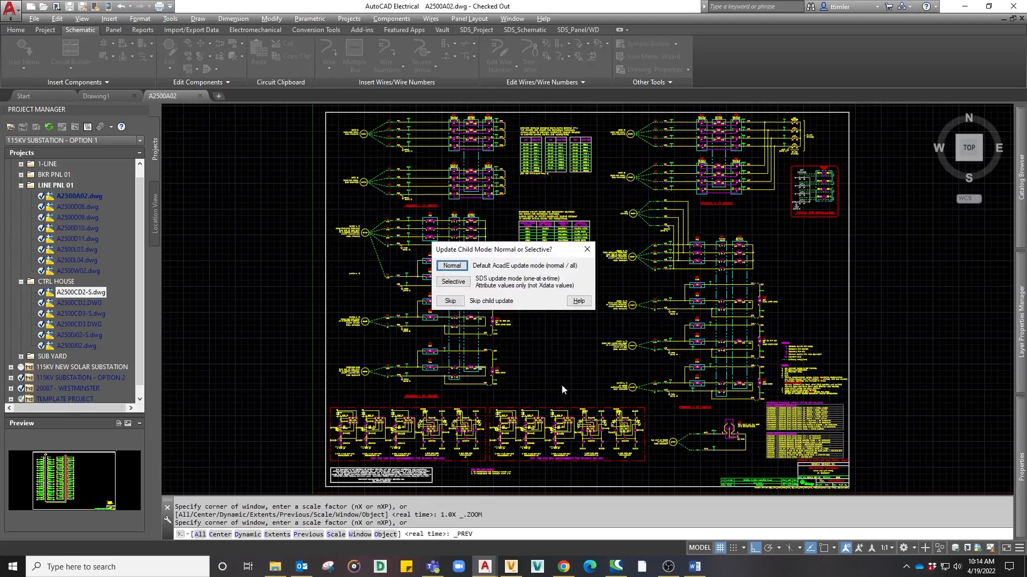
{"action": "left_click", "coordinate": [452, 265]}
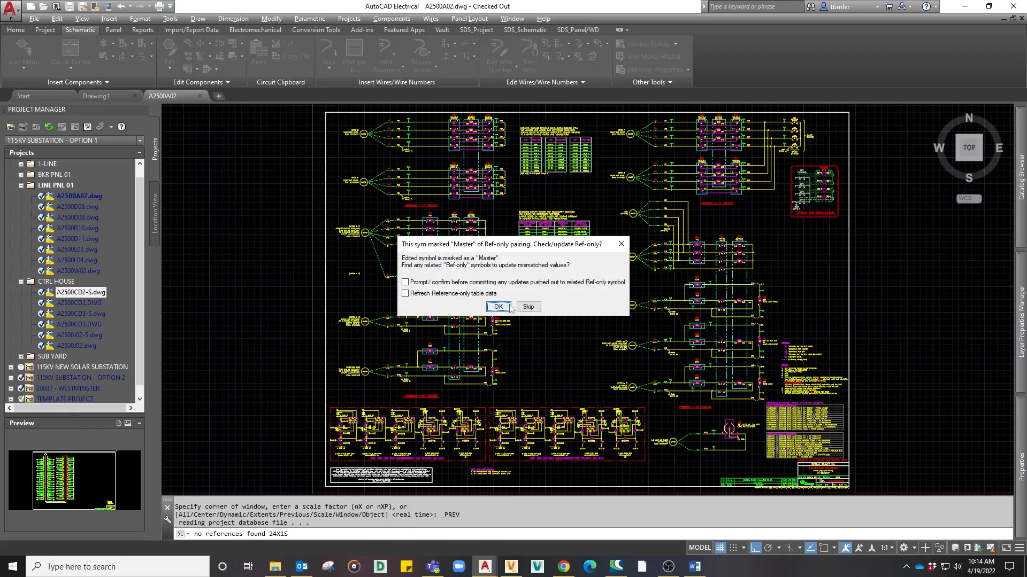
{"action": "left_click", "coordinate": [506, 306]}
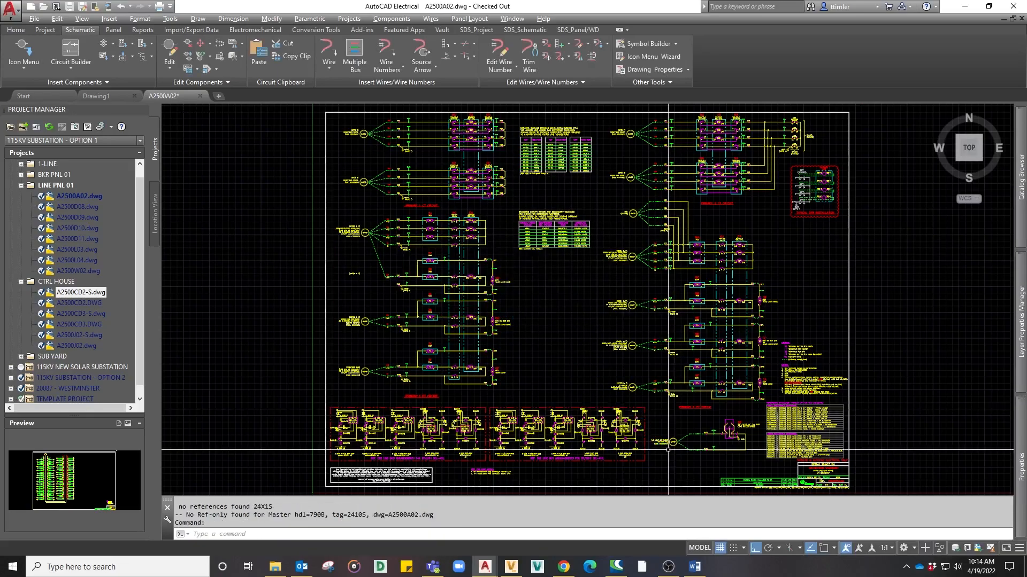
Run Cable Sigcodes (Schem) on cable 2410S and its two receptacle wires, and save the A2500A02 drawing.
{"action": "scroll", "coordinate": [671, 448], "scroll_direction": "up", "scroll_amount": 4}
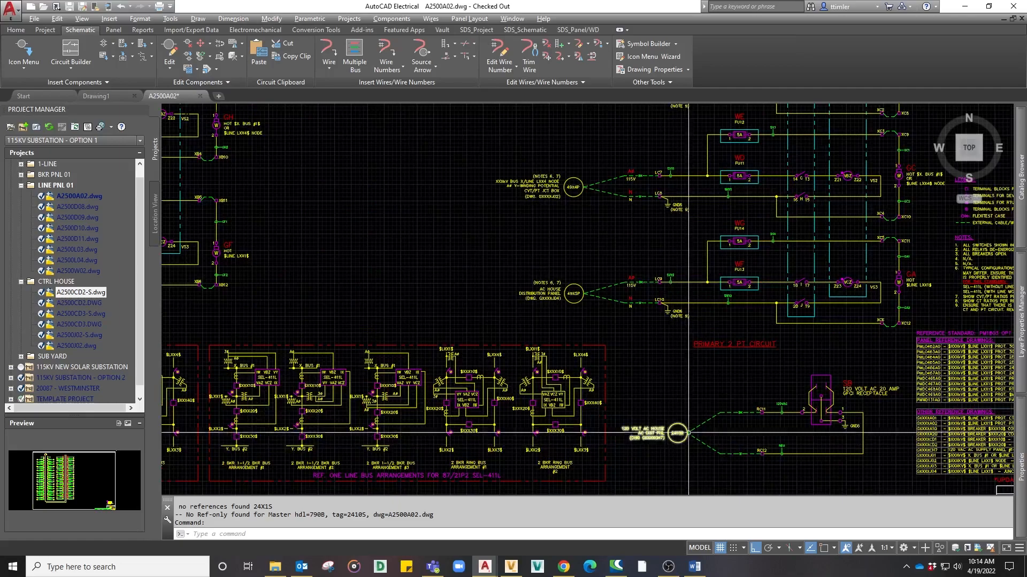
{"action": "left_click", "coordinate": [547, 30]}
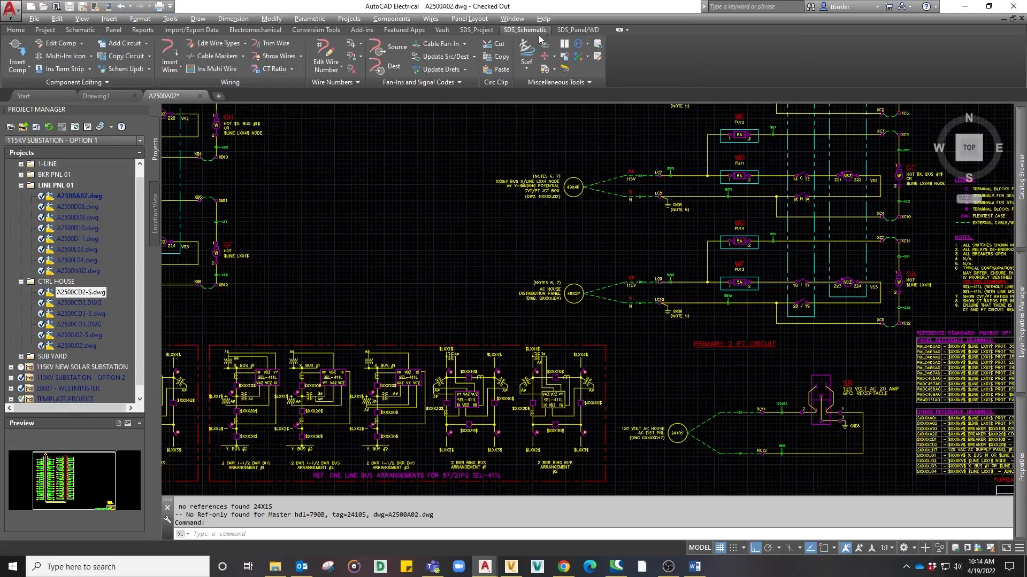
{"action": "left_click", "coordinate": [465, 44]}
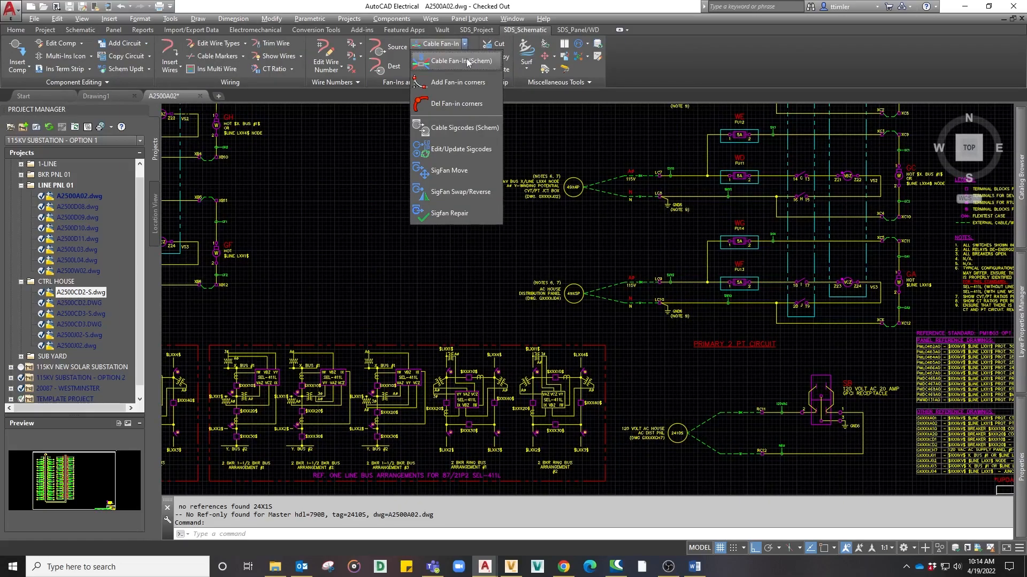
{"action": "left_click", "coordinate": [457, 129]}
{"action": "left_click", "coordinate": [677, 433]}
{"action": "left_click", "coordinate": [727, 392]}
{"action": "left_click", "coordinate": [743, 464]}
{"action": "key", "text": "Return"}
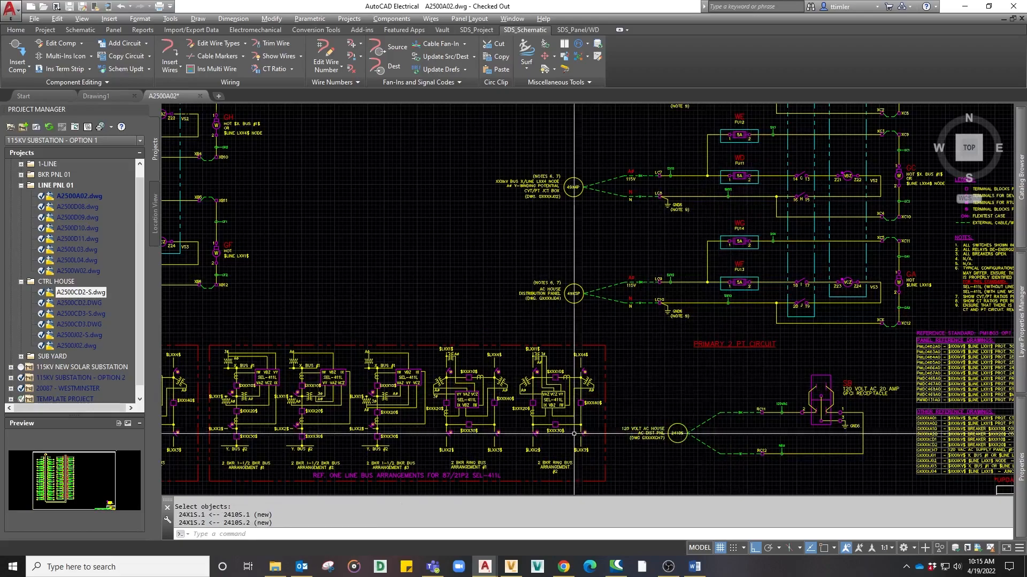
{"action": "middle_click", "coordinate": [701, 405]}
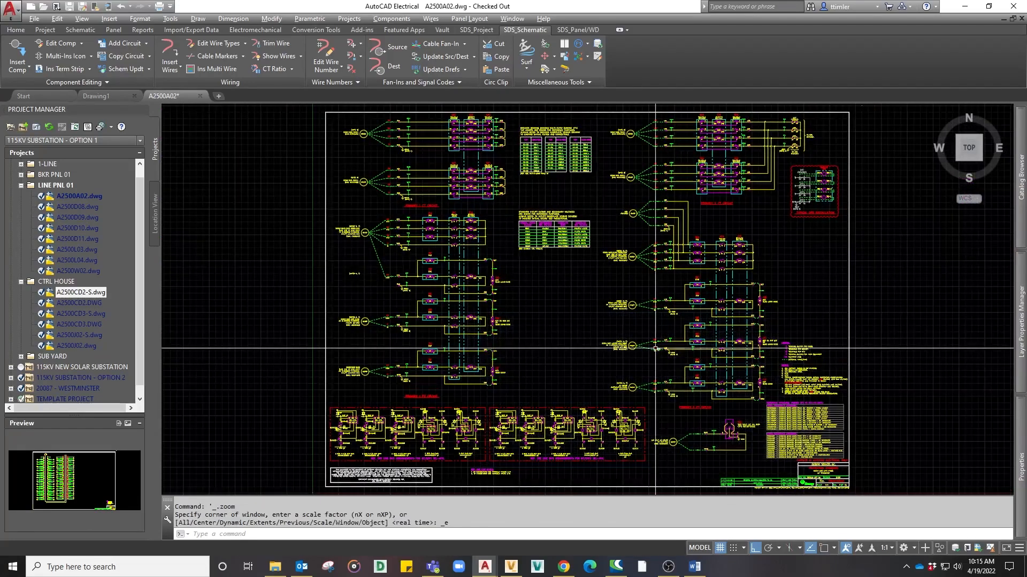
{"action": "key", "text": "ctrl+s"}
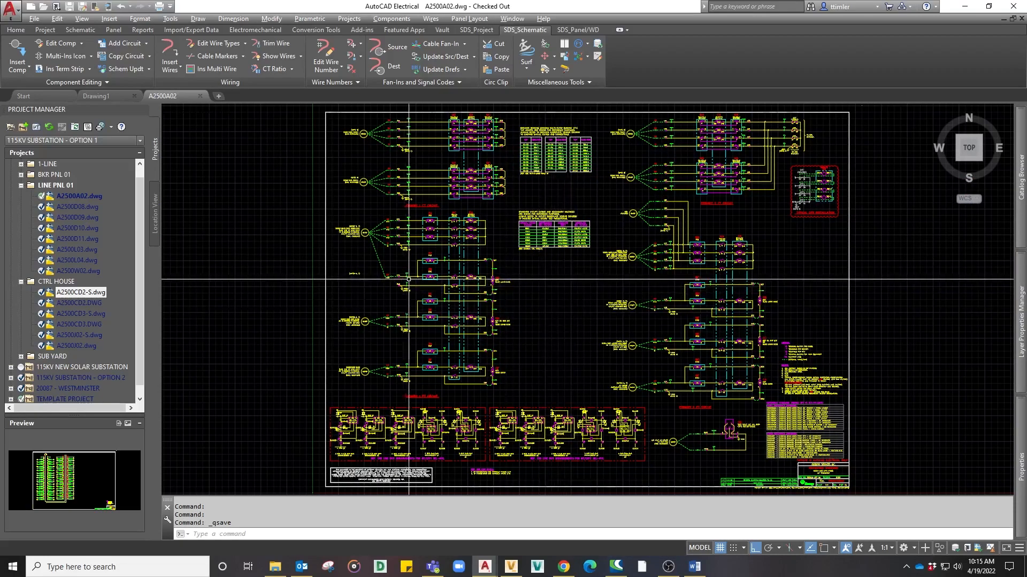
Open A2500CD2.DWG from the CTRL HOUSE folder and examine the panel breakers around CB77.
{"action": "left_click", "coordinate": [77, 303]}
{"action": "double_click", "coordinate": [78, 303]}
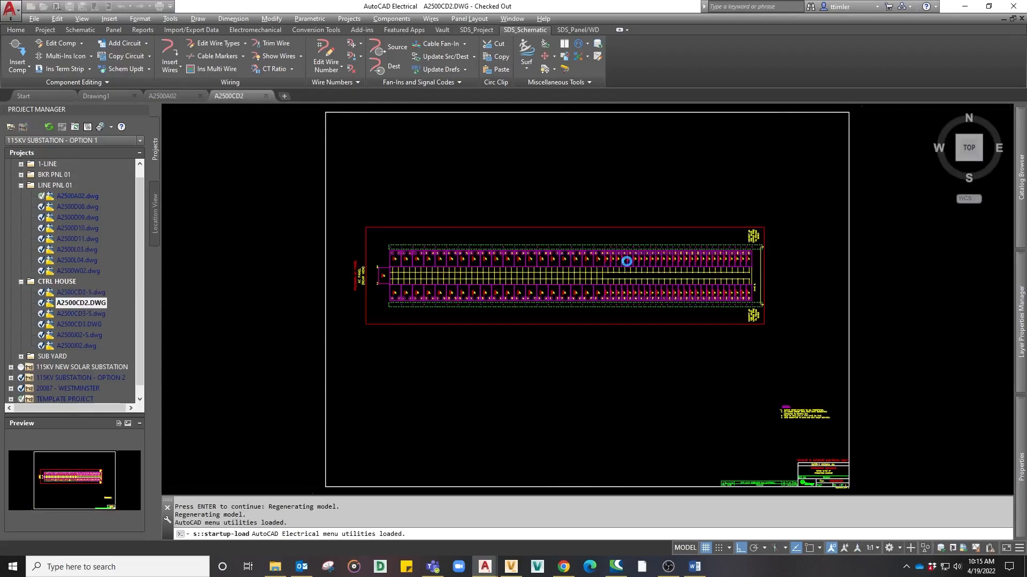
{"action": "scroll", "coordinate": [649, 239], "scroll_direction": "up", "scroll_amount": 6}
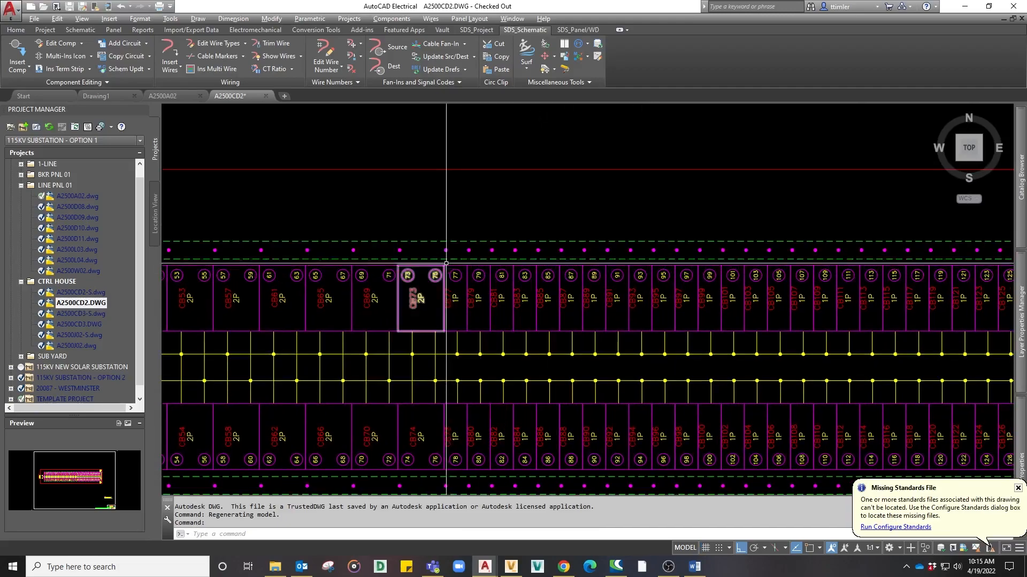
{"action": "scroll", "coordinate": [448, 297], "scroll_direction": "up", "scroll_amount": 2}
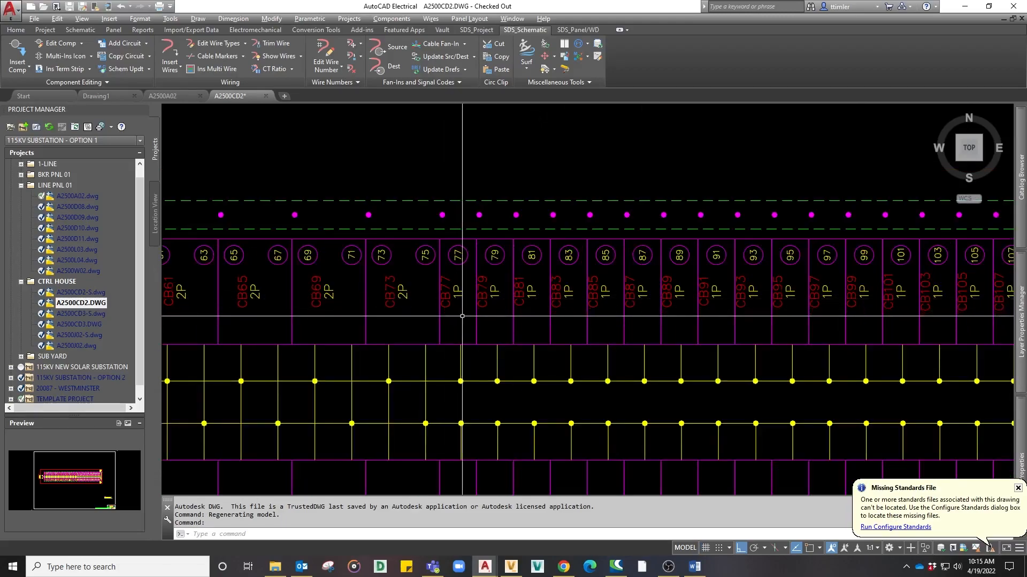
{"action": "scroll", "coordinate": [469, 308], "scroll_direction": "down", "scroll_amount": 2}
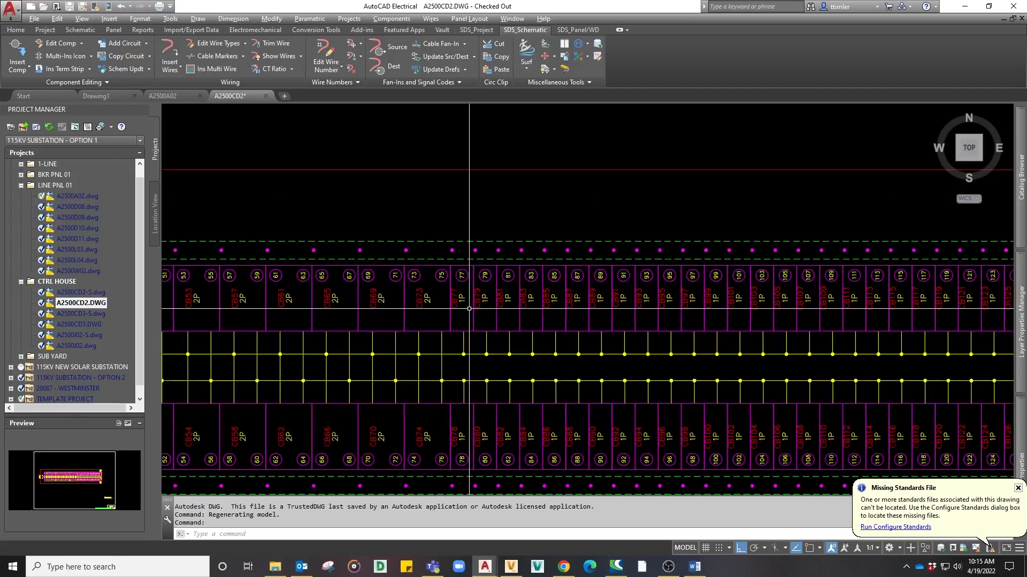
{"action": "middle_click", "coordinate": [469, 309]}
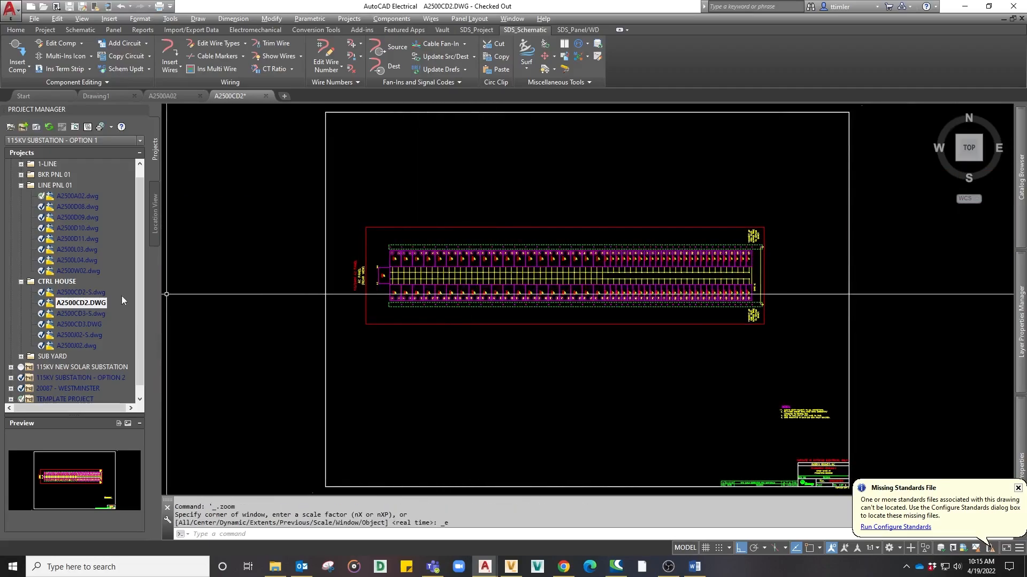
Open A2500CD2-S.dwg from the CTRL HOUSE folder and locate the CBL77 cable marker at breaker CB77.
{"action": "left_click", "coordinate": [84, 293]}
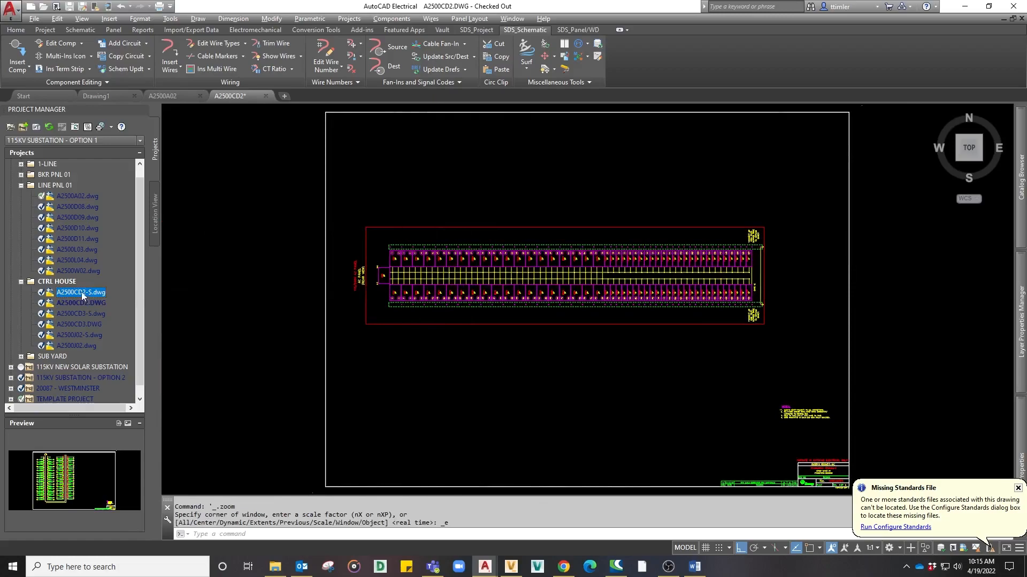
{"action": "double_click", "coordinate": [82, 292]}
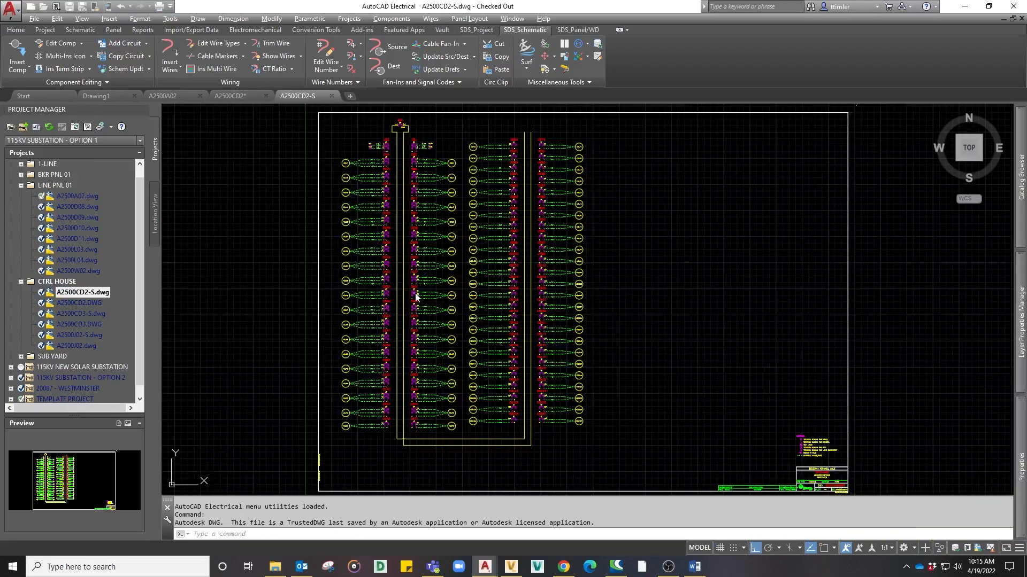
{"action": "scroll", "coordinate": [394, 207], "scroll_direction": "up", "scroll_amount": 3}
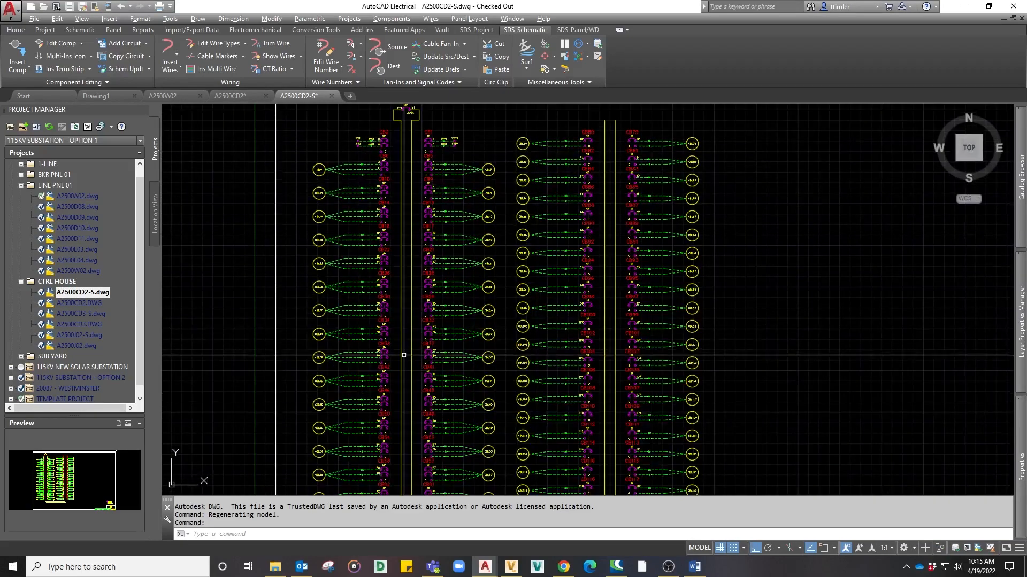
{"action": "middle_click_drag", "start_coordinate": [404, 355], "coordinate": [420, 334]}
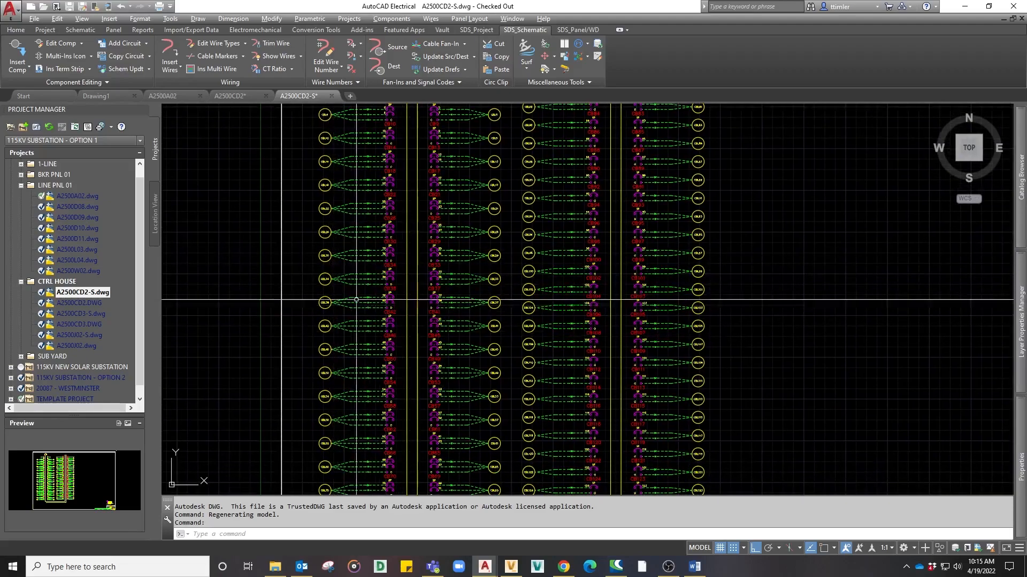
{"action": "scroll", "coordinate": [341, 332], "scroll_direction": "up", "scroll_amount": 5}
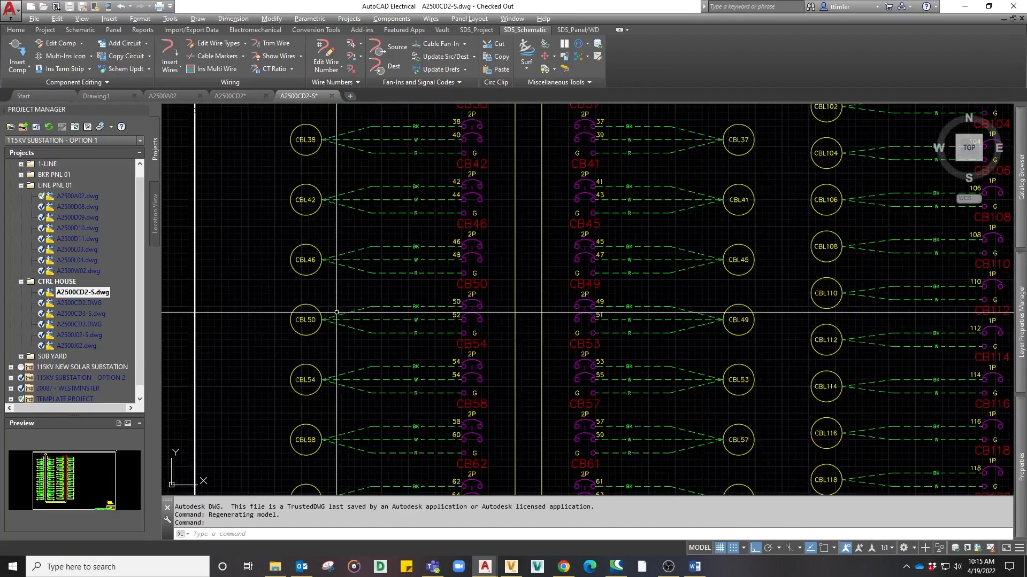
{"action": "middle_click_drag", "start_coordinate": [369, 366], "coordinate": [348, 236]}
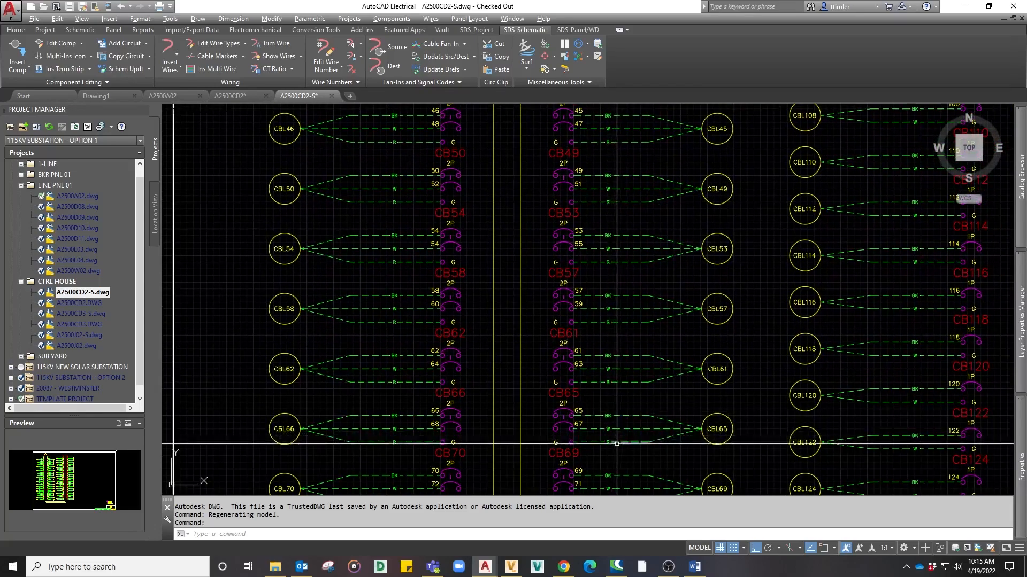
{"action": "middle_click_drag", "start_coordinate": [363, 436], "coordinate": [326, 295]}
{"action": "middle_click_drag", "start_coordinate": [605, 410], "coordinate": [585, 300]}
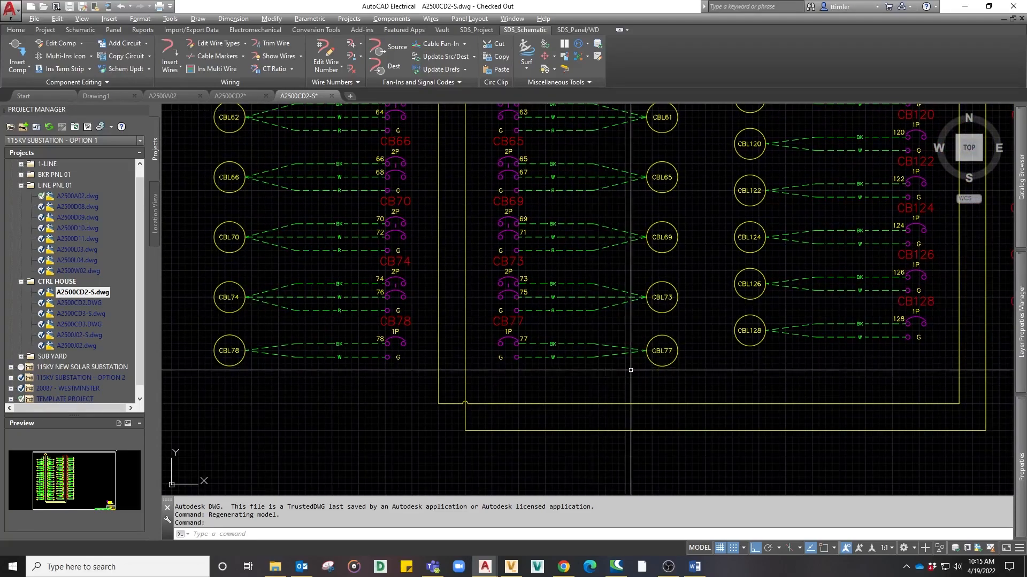
{"action": "scroll", "coordinate": [630, 369], "scroll_direction": "up", "scroll_amount": 2}
{"action": "middle_click_drag", "start_coordinate": [643, 360], "coordinate": [627, 385]}
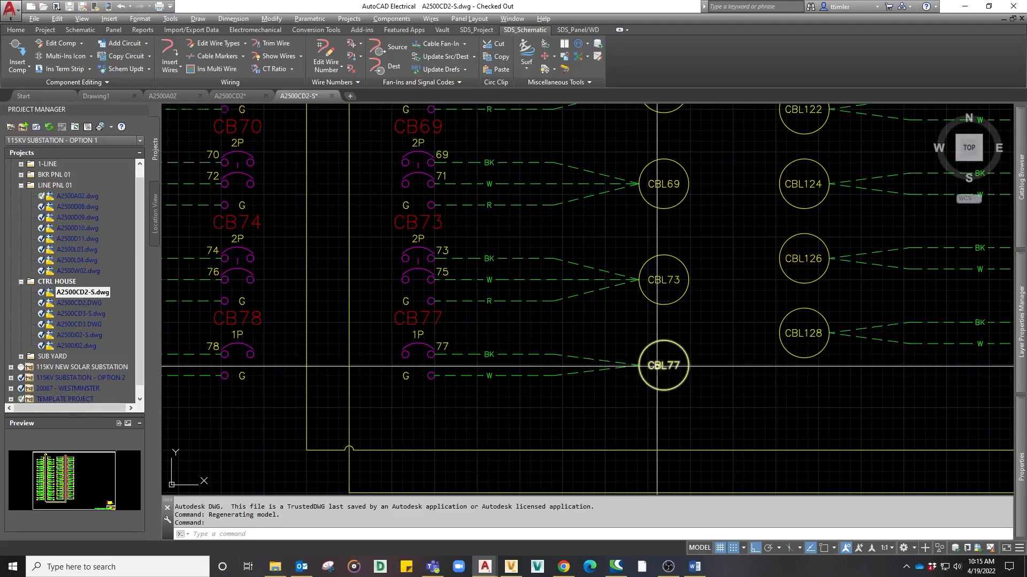
Edit the cable marker at breaker CB77 and set its component tag to 2410S.
{"action": "right_click", "coordinate": [657, 366]}
{"action": "left_click", "coordinate": [660, 336]}
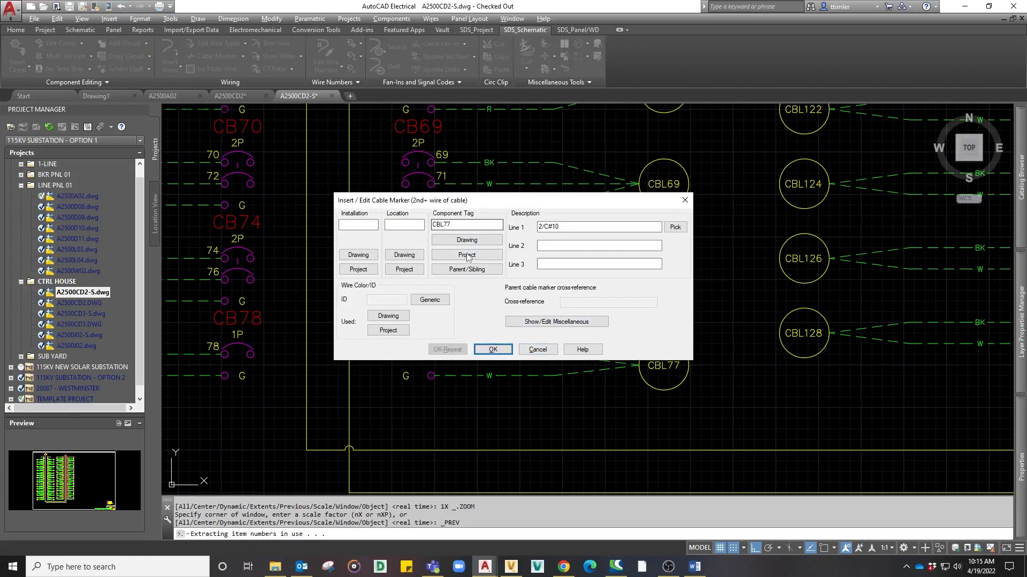
{"action": "left_click_drag", "start_coordinate": [452, 224], "coordinate": [414, 224]}
{"action": "type", "text": "2410S"}
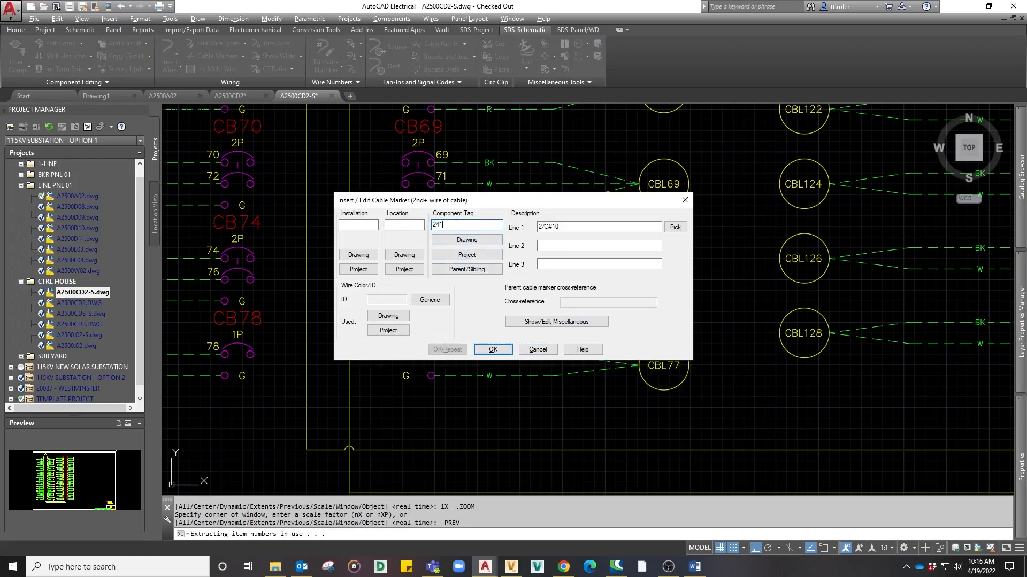
{"action": "left_click", "coordinate": [491, 348]}
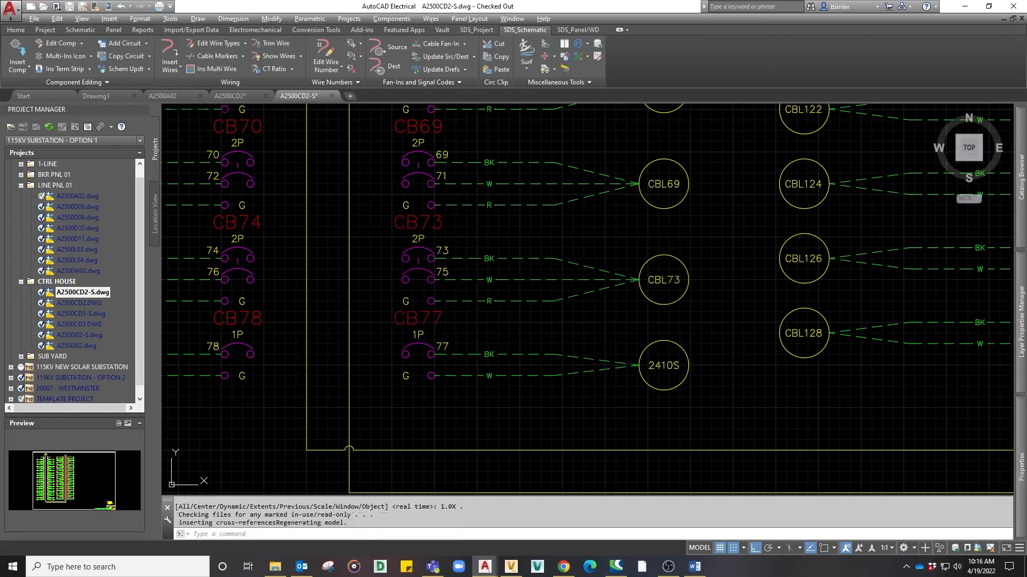
Run Cable Sigcodes (Schem) on the 2410S cable marker and its BK and W wires at breaker CB77.
{"action": "left_click", "coordinate": [466, 44]}
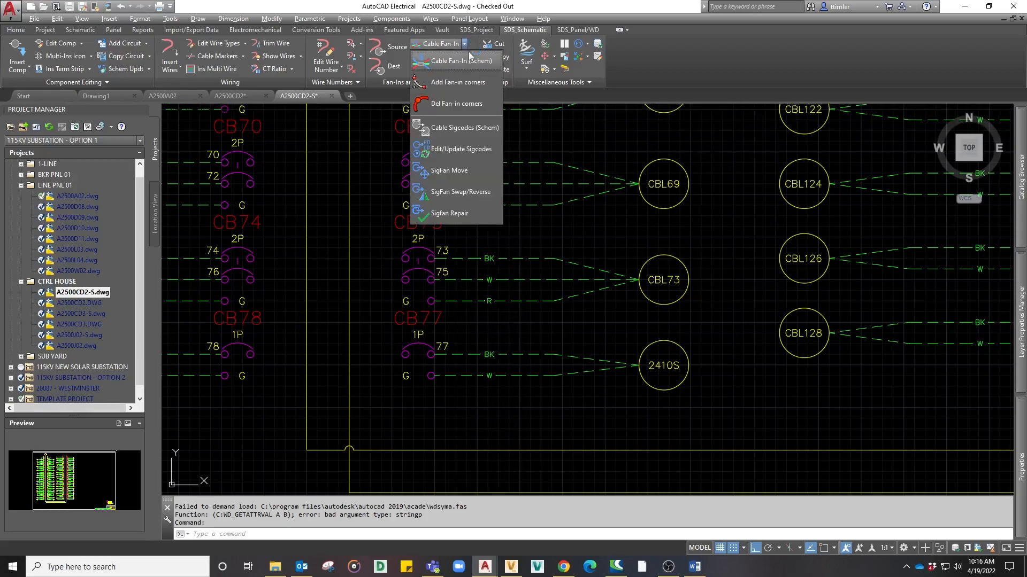
{"action": "left_click", "coordinate": [470, 127]}
{"action": "left_click", "coordinate": [642, 353]}
{"action": "left_click_drag", "start_coordinate": [475, 340], "coordinate": [508, 393]}
{"action": "key", "text": "Return"}
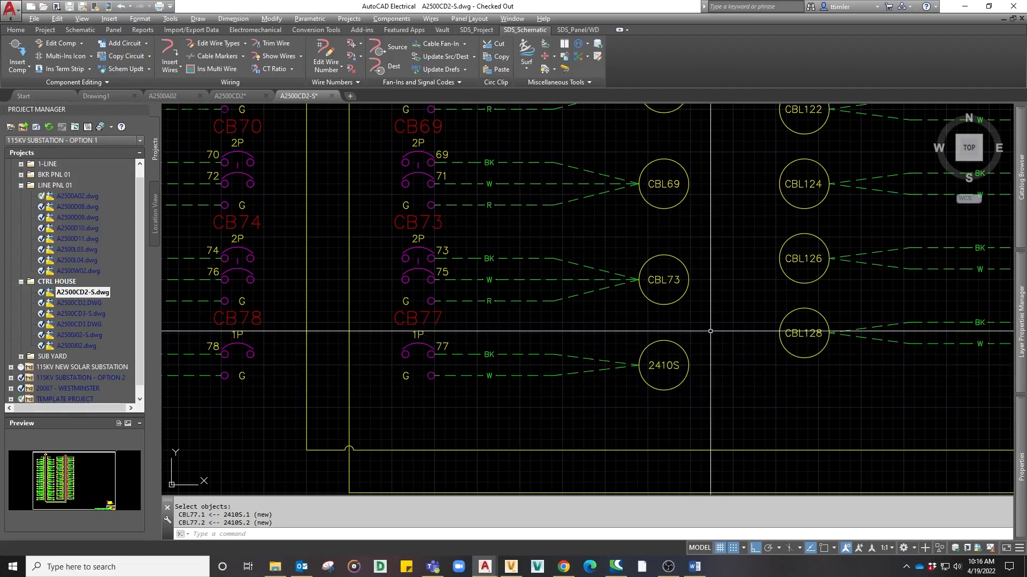
Mark the 2410S marker at CB77 as Reference-only, link it to the CBL-family master 2410S in A2500A02.dwg, and save the drawing.
{"action": "left_click", "coordinate": [583, 57]}
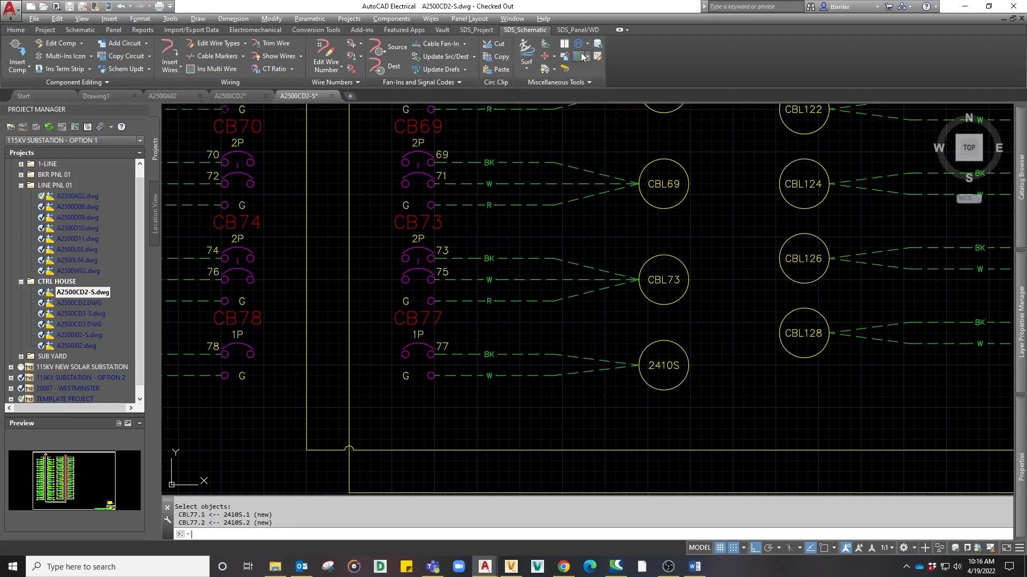
{"action": "left_click", "coordinate": [491, 250]}
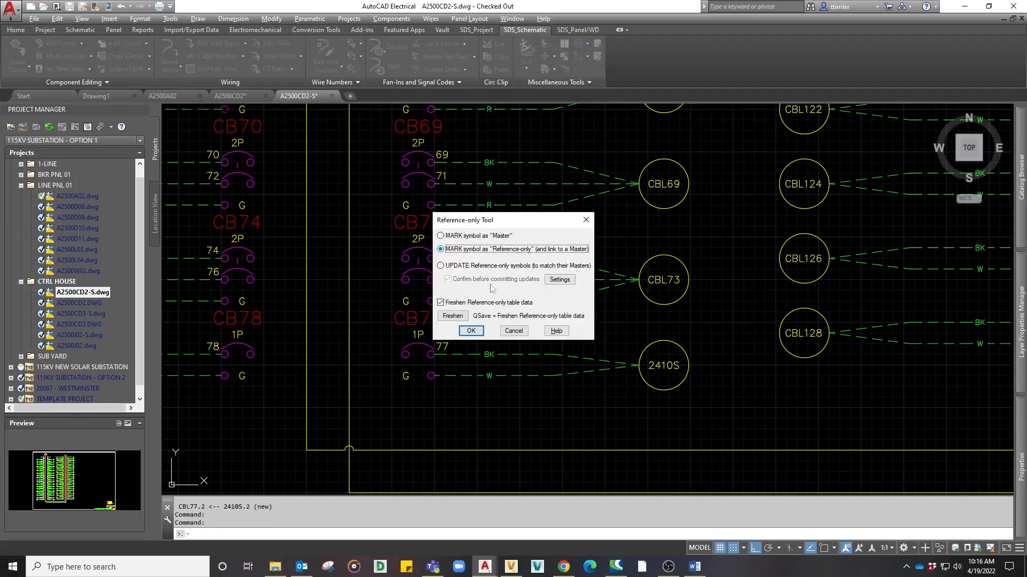
{"action": "left_click", "coordinate": [471, 332]}
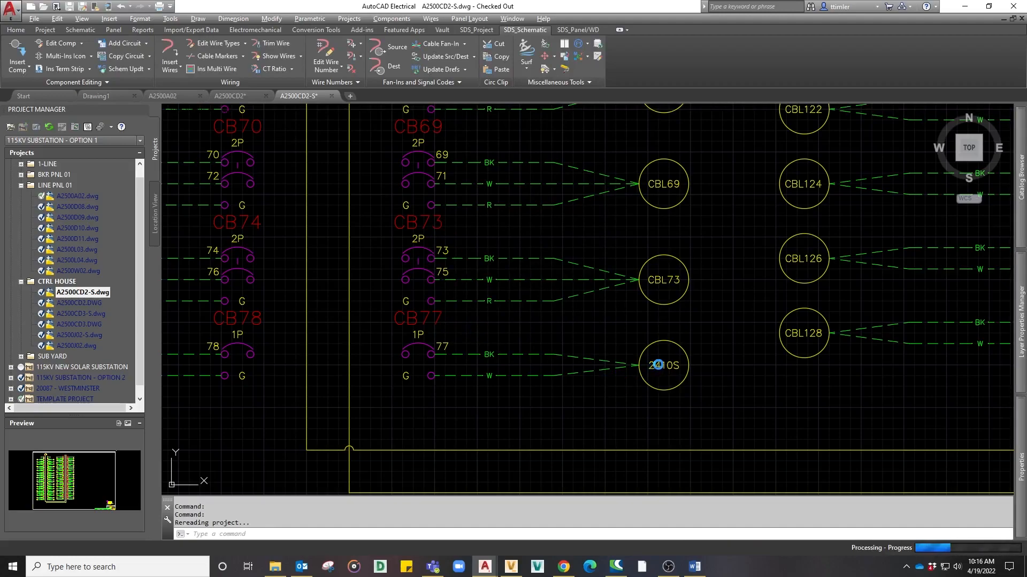
{"action": "left_click", "coordinate": [664, 365]}
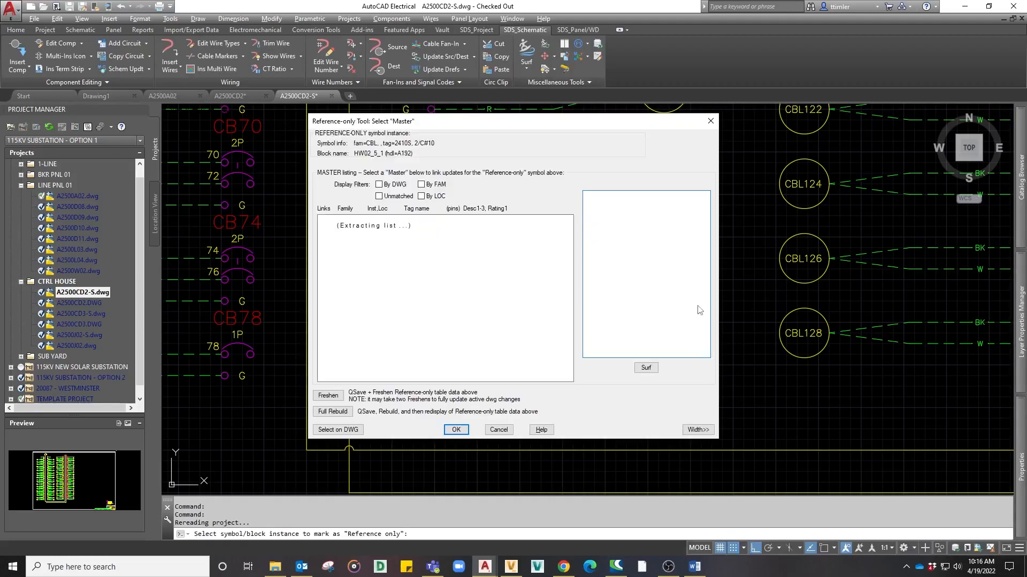
{"action": "left_click", "coordinate": [422, 185]}
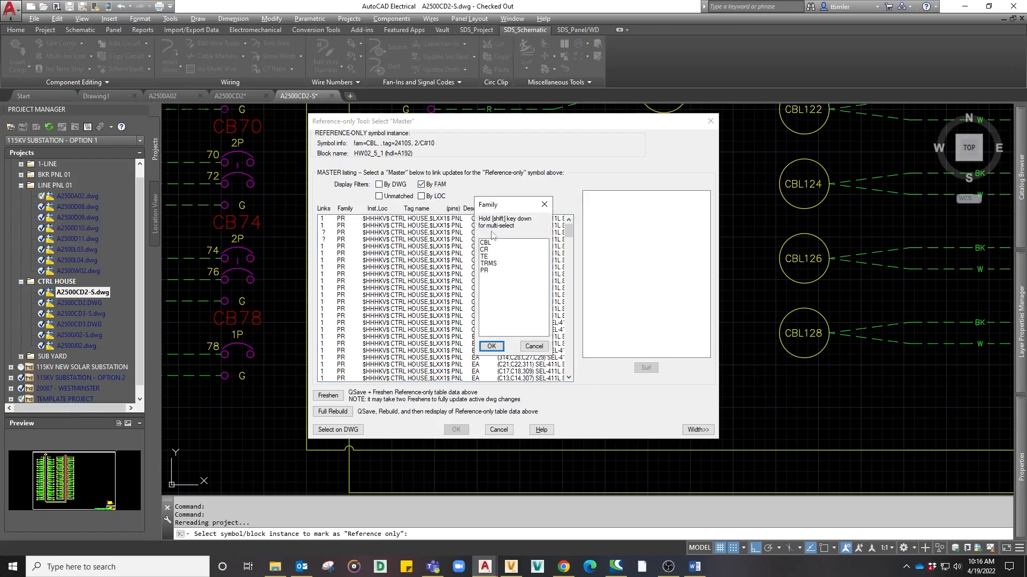
{"action": "left_click", "coordinate": [488, 243]}
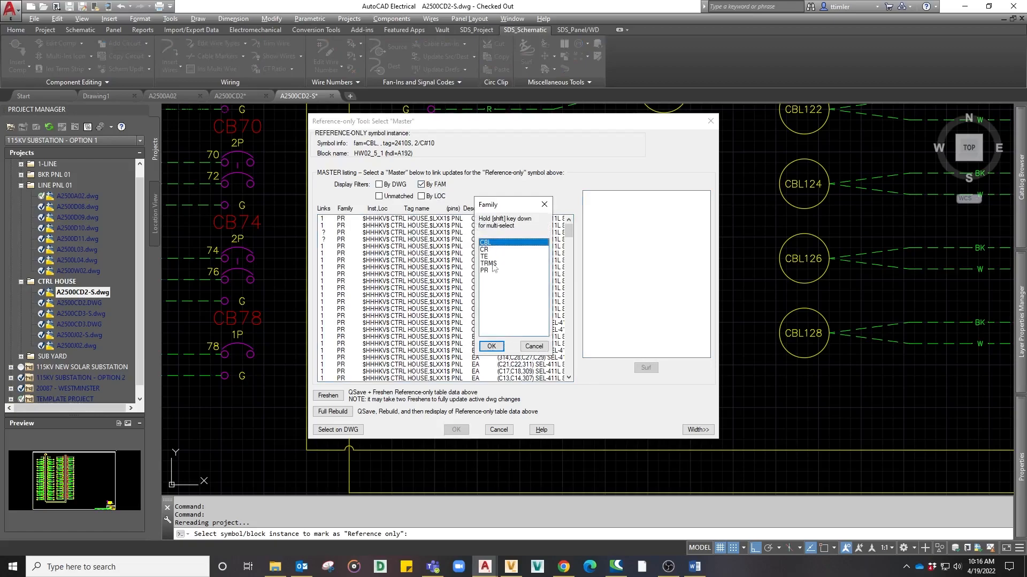
{"action": "left_click", "coordinate": [491, 347]}
{"action": "left_click", "coordinate": [409, 234]}
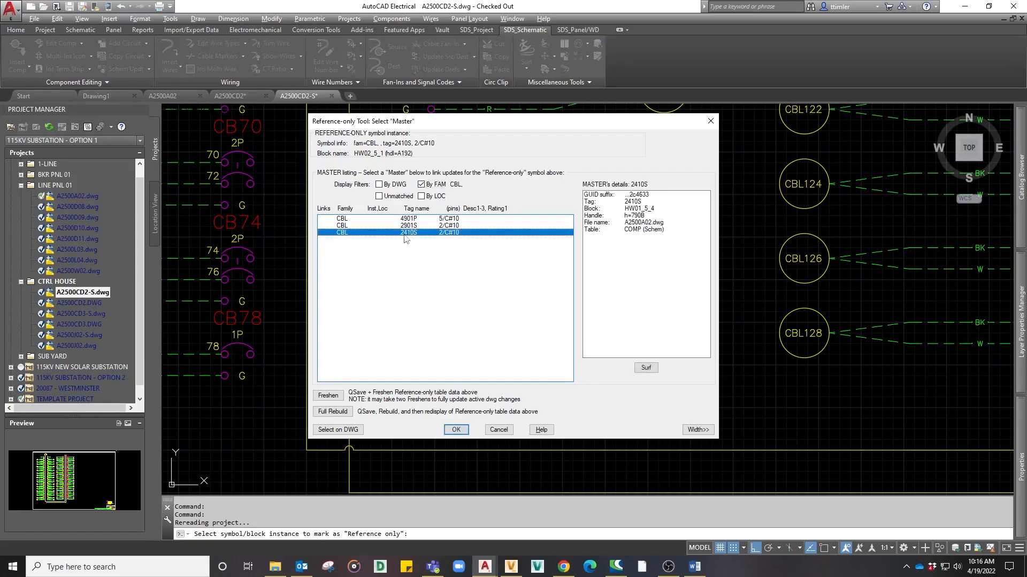
{"action": "left_click", "coordinate": [457, 431]}
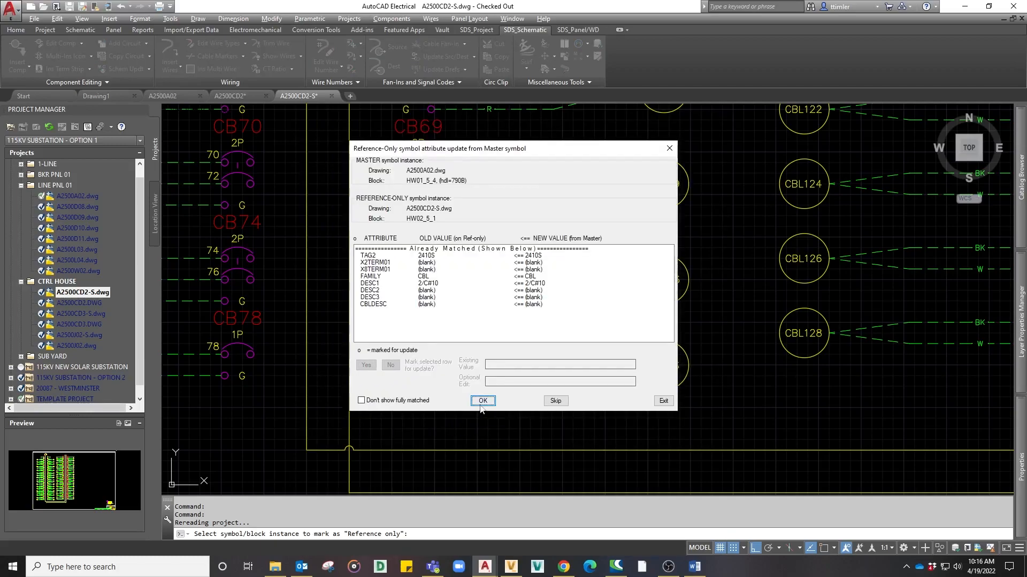
{"action": "left_click", "coordinate": [482, 402]}
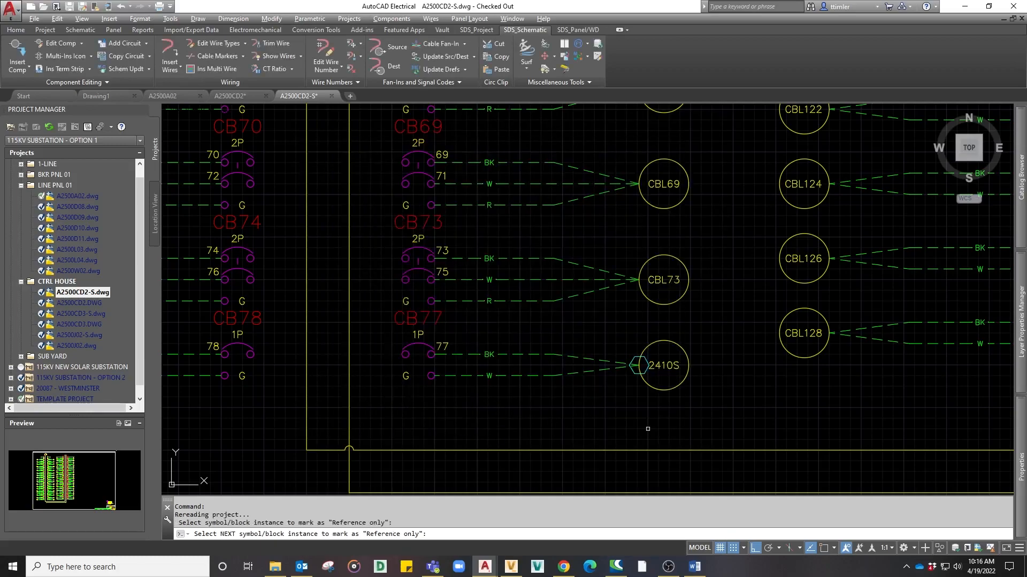
{"action": "key", "text": "Return"}
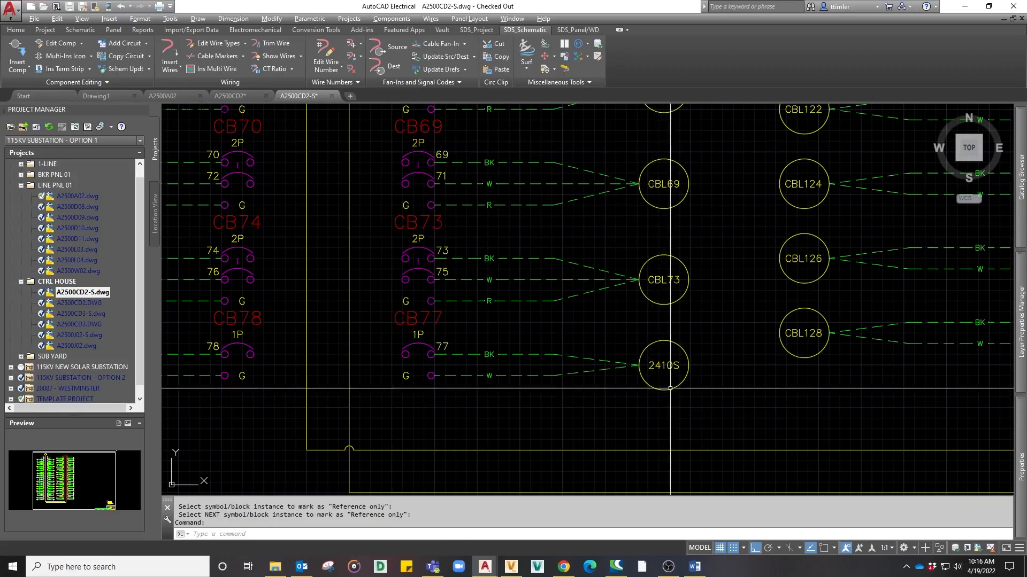
{"action": "middle_click", "coordinate": [646, 430]}
{"action": "middle_click", "coordinate": [647, 430]}
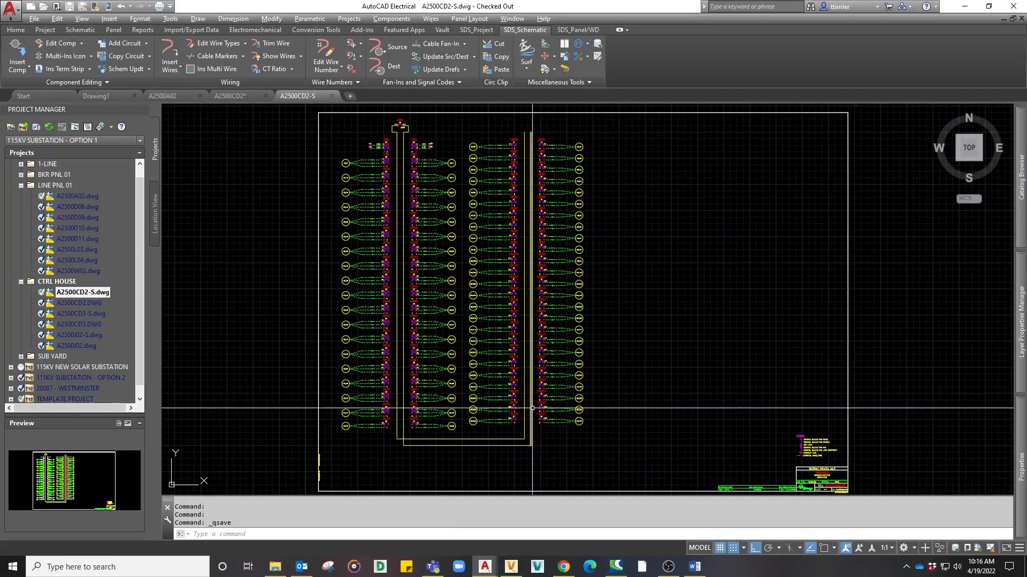
Surf the 2410S cable's references, go to its parent marker in A2500A02.dwg, and view the whole drawing.
{"action": "right_click", "coordinate": [455, 427]}
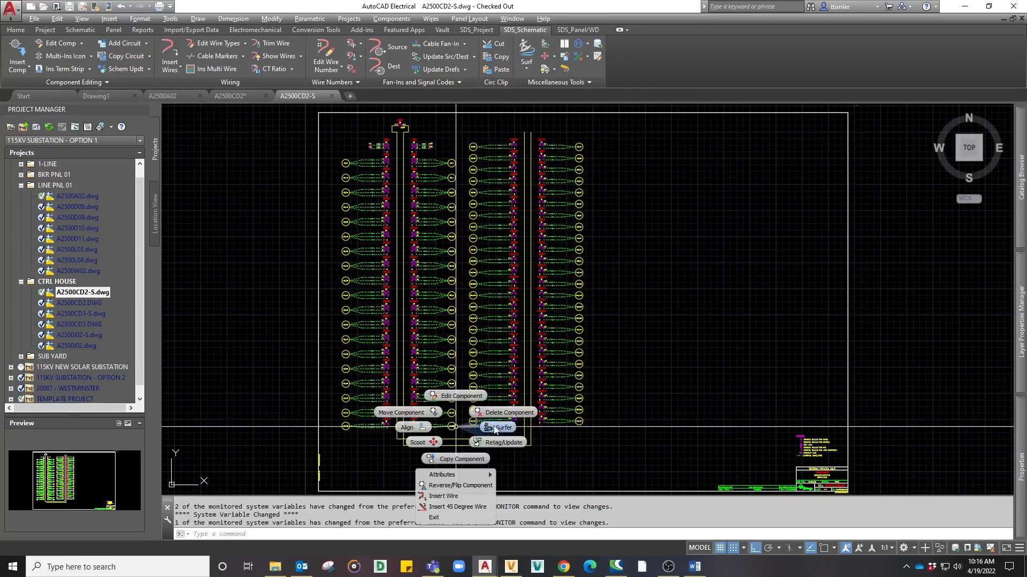
{"action": "left_click", "coordinate": [493, 427]}
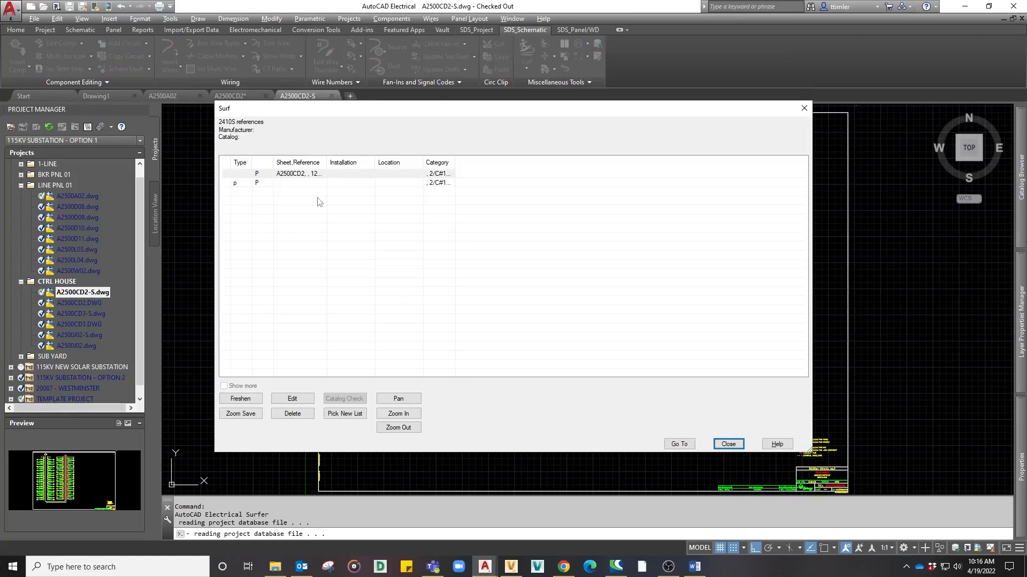
{"action": "left_click", "coordinate": [311, 183]}
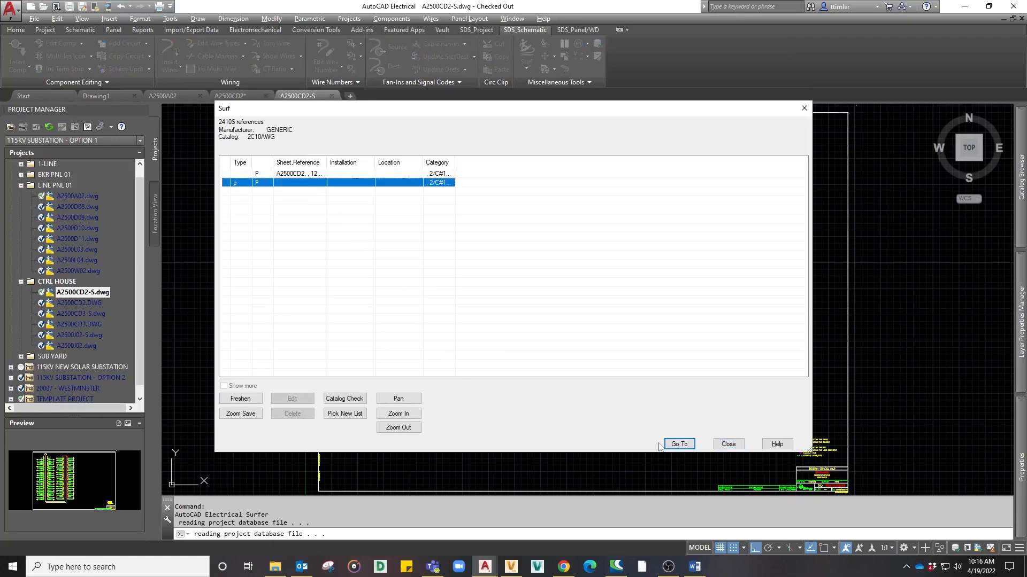
{"action": "left_click", "coordinate": [679, 444]}
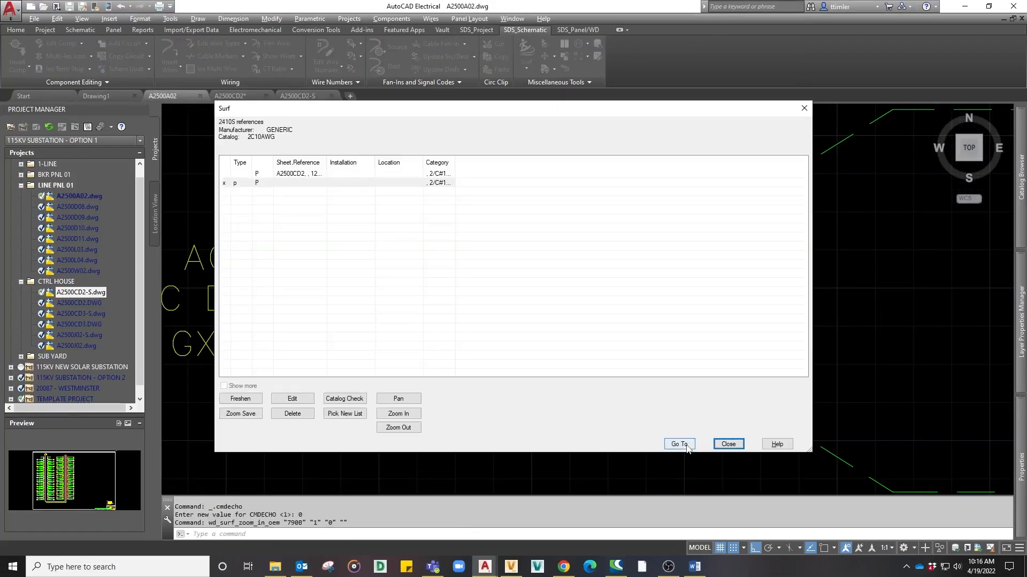
{"action": "left_click", "coordinate": [728, 444]}
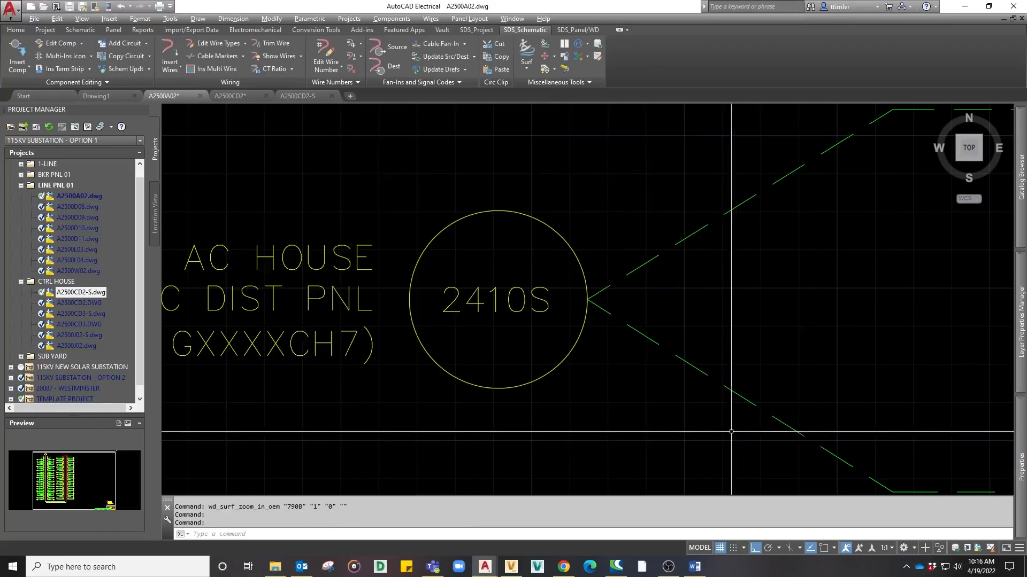
{"action": "middle_click", "coordinate": [681, 446]}
{"action": "middle_click", "coordinate": [680, 446]}
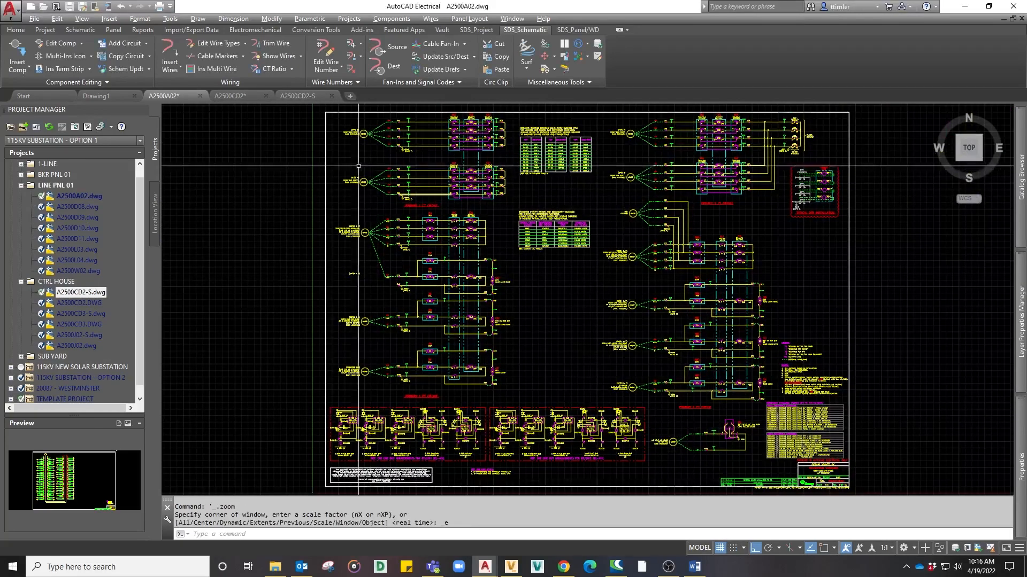
Switch to the A2500CD2.DWG panel drawing and add wiring annotation to breaker CB77, keeping the default annotation format.
{"action": "left_click", "coordinate": [231, 96]}
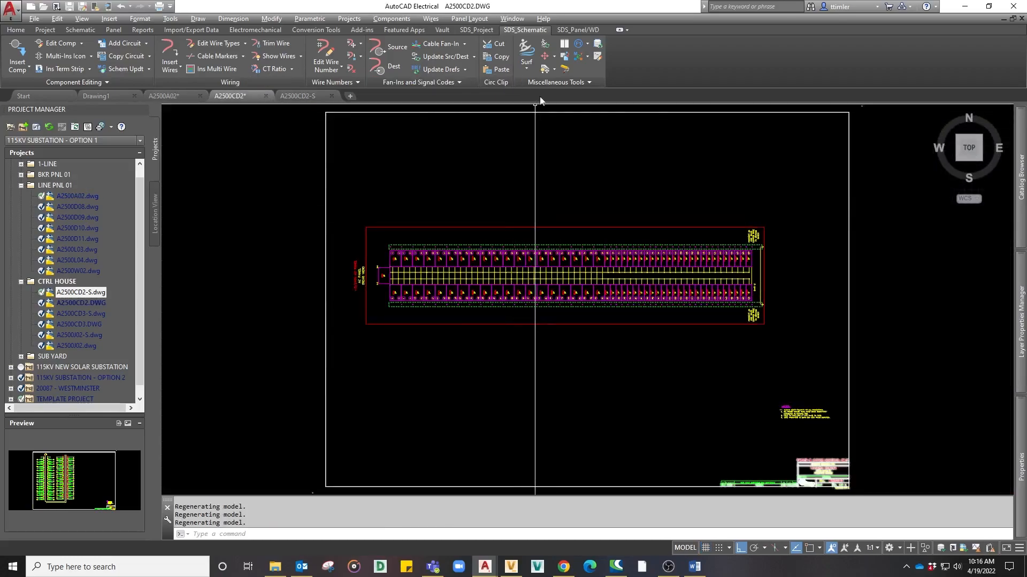
{"action": "left_click", "coordinate": [581, 30]}
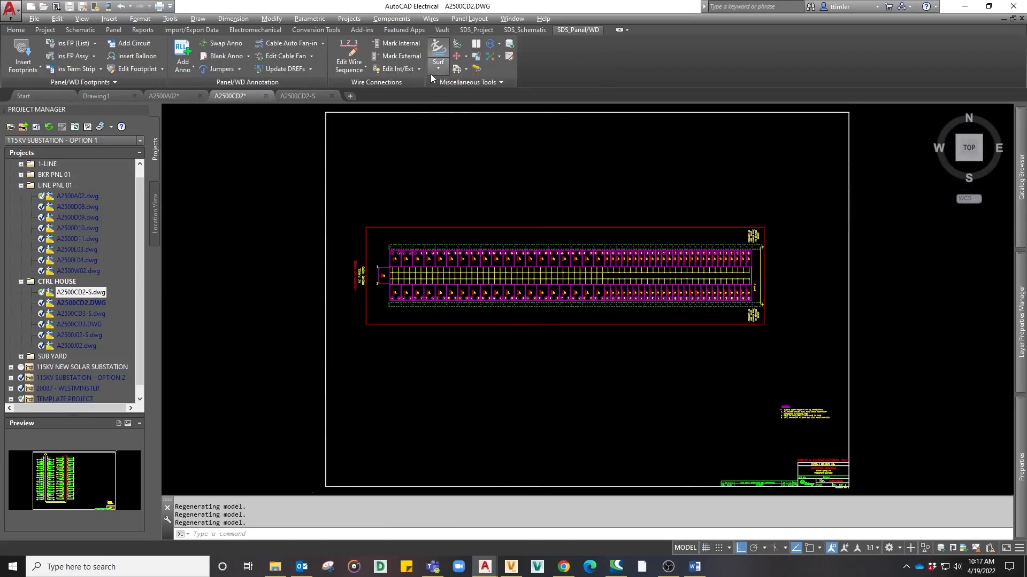
{"action": "left_click", "coordinate": [182, 52]}
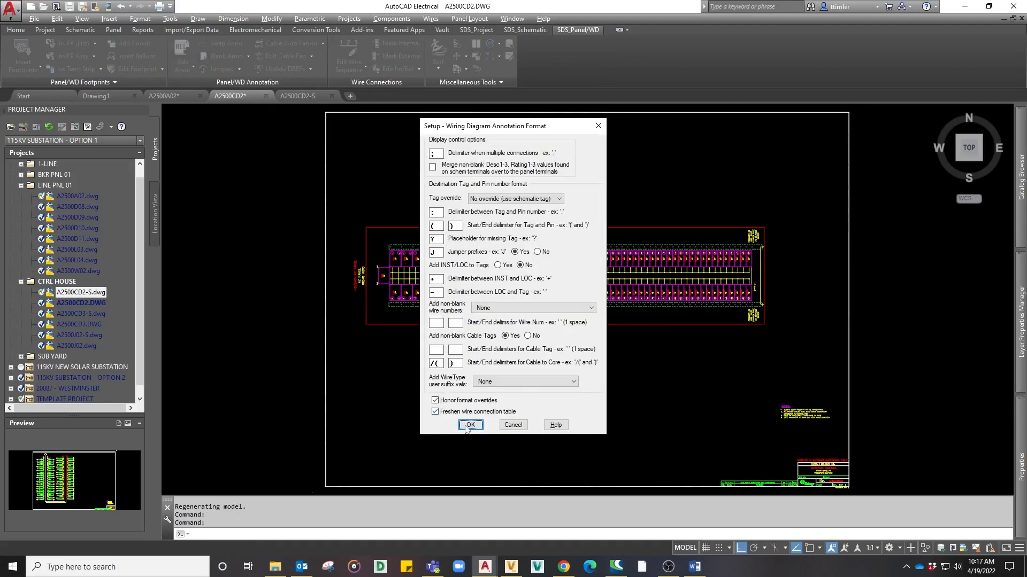
{"action": "left_click", "coordinate": [469, 425]}
{"action": "scroll", "coordinate": [607, 253], "scroll_direction": "up", "scroll_amount": 5}
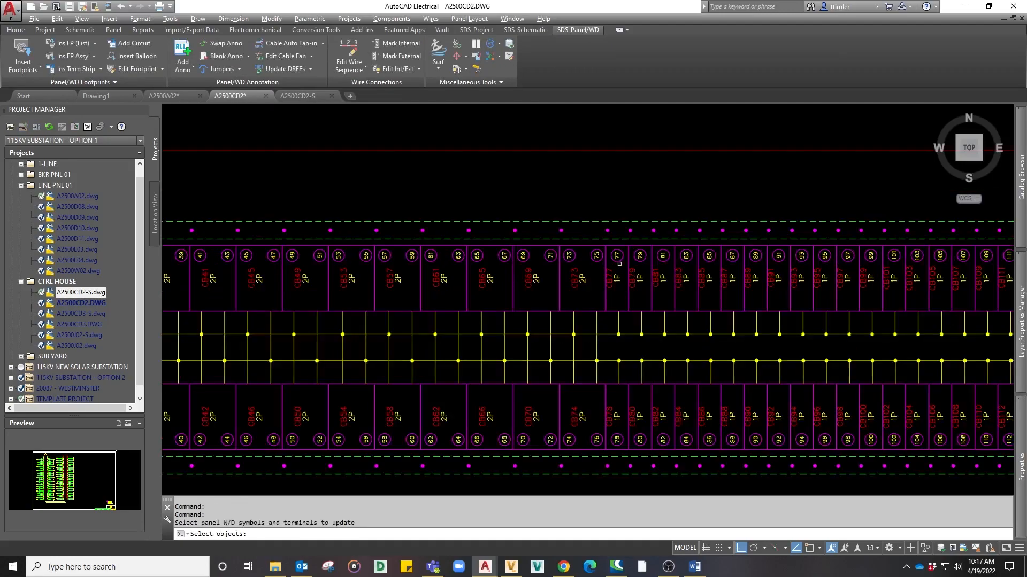
{"action": "left_click", "coordinate": [618, 257]}
{"action": "middle_click_drag", "start_coordinate": [625, 234], "coordinate": [606, 297]}
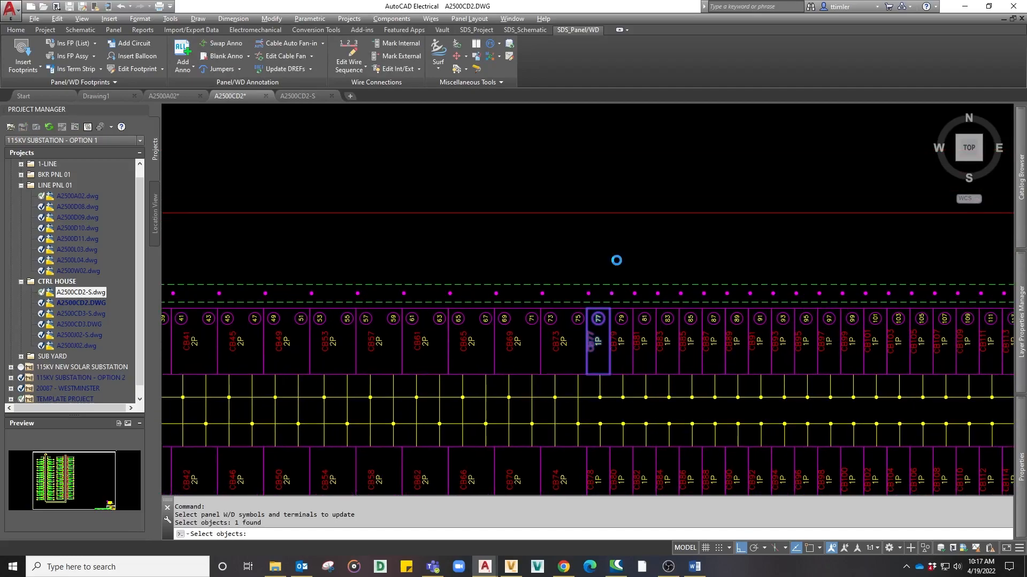
{"action": "key", "text": "Return"}
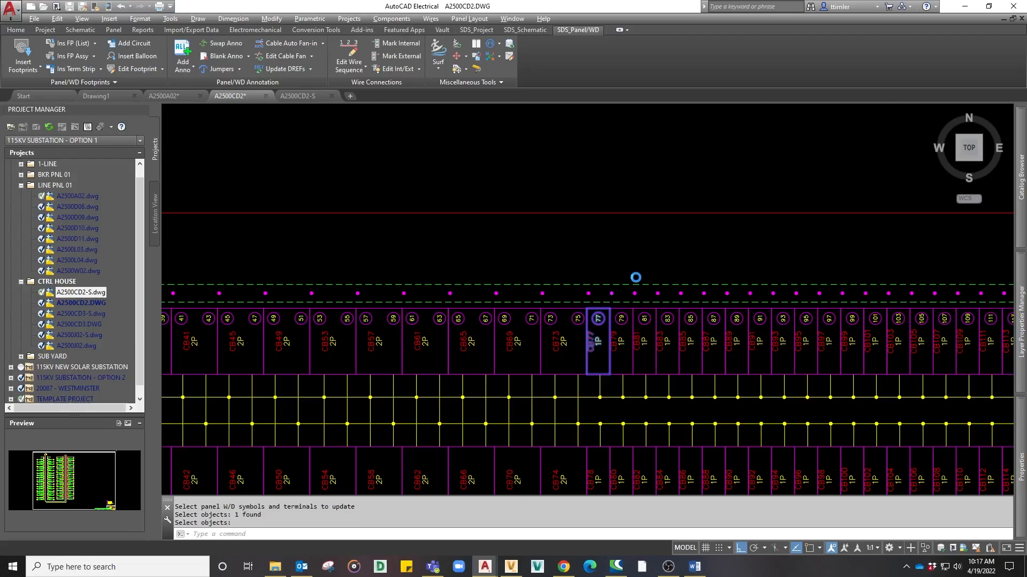
{"action": "key", "text": "Return"}
{"action": "key", "text": "Return"}
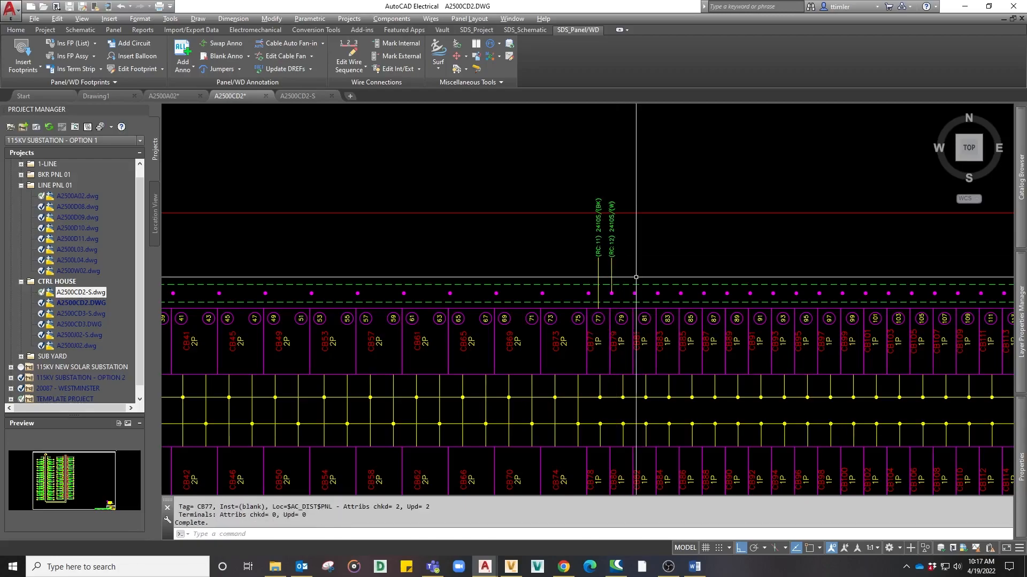
Group the two 2410S wire annotations above breaker CB77 into a top-positioned 4-Oval fan-in label showing only non-blank cable wire colors.
{"action": "left_click", "coordinate": [322, 44]}
{"action": "left_click", "coordinate": [318, 82]}
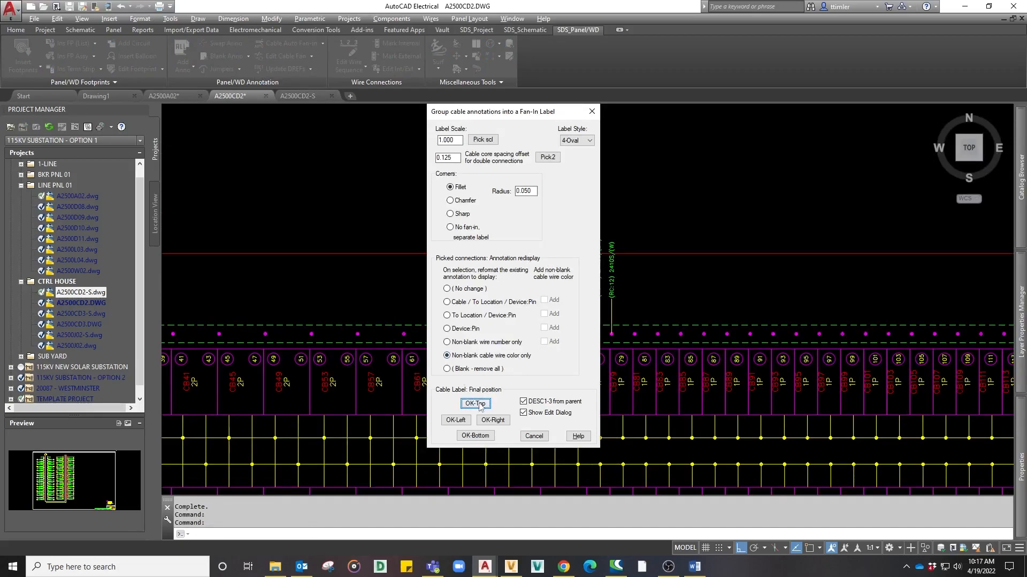
{"action": "left_click", "coordinate": [481, 407]}
{"action": "left_click", "coordinate": [598, 287]}
{"action": "left_click", "coordinate": [611, 277]}
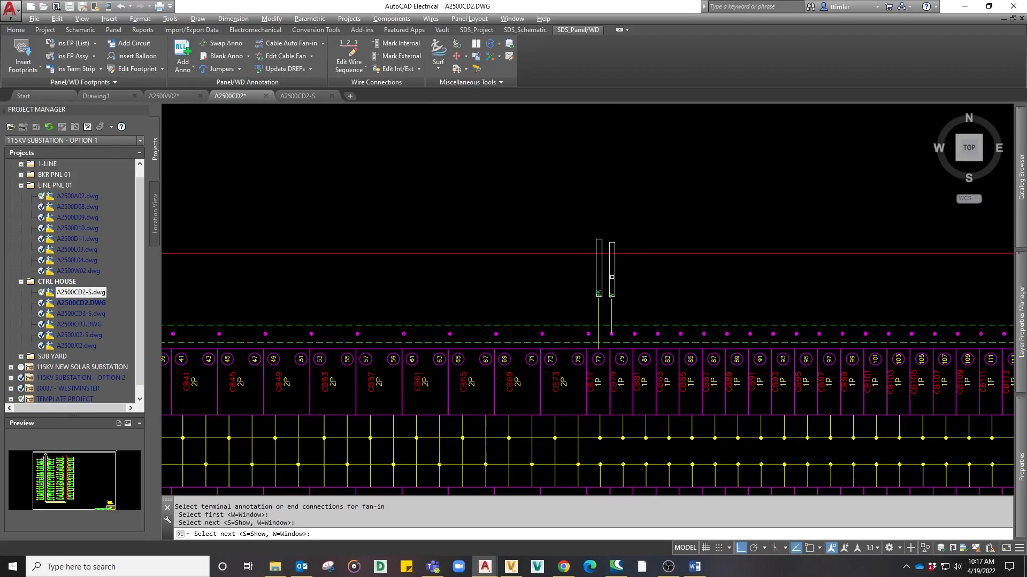
{"action": "key", "text": "Return"}
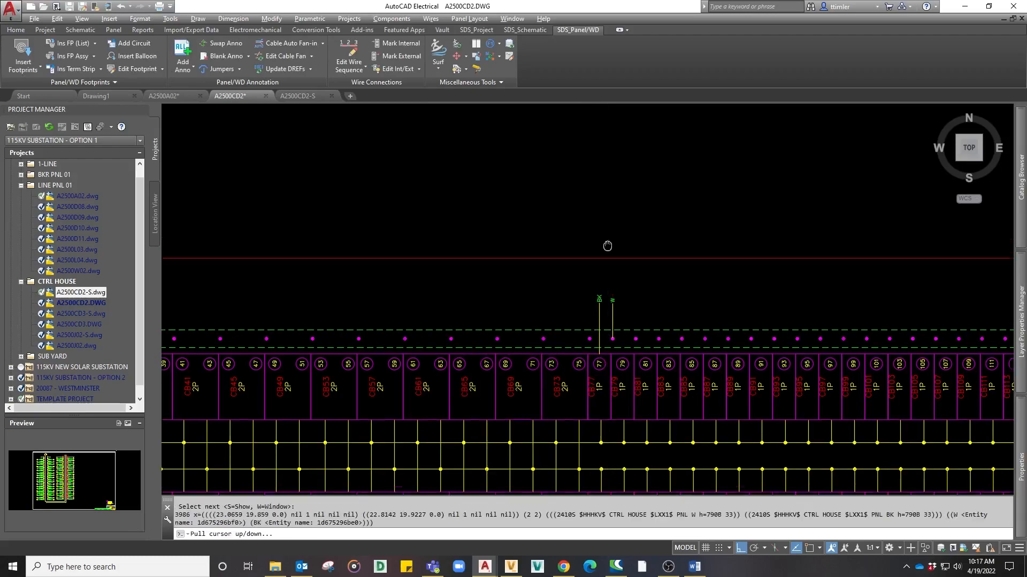
Place the 2410S fan-in label above the panel outline over terminal 77, and accept its component tag and 2/C#10 description.
{"action": "middle_click_drag", "start_coordinate": [605, 243], "coordinate": [612, 286]}
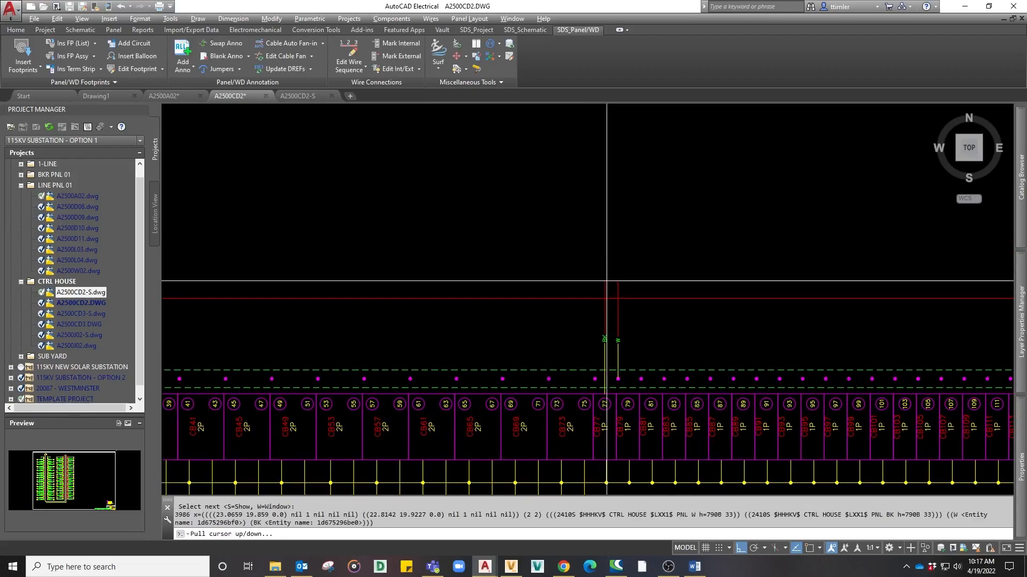
{"action": "left_click", "coordinate": [606, 281]}
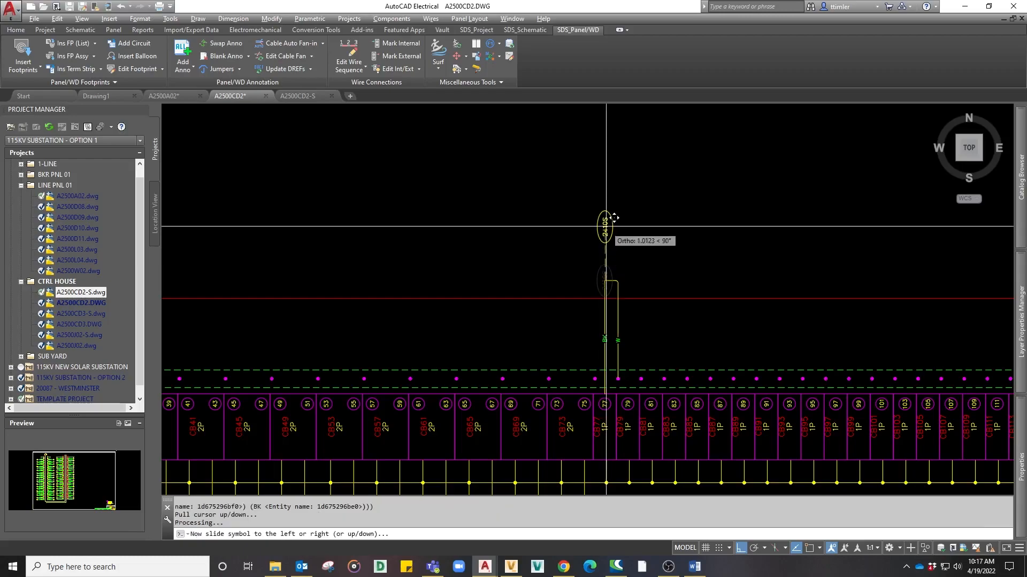
{"action": "left_click", "coordinate": [606, 226]}
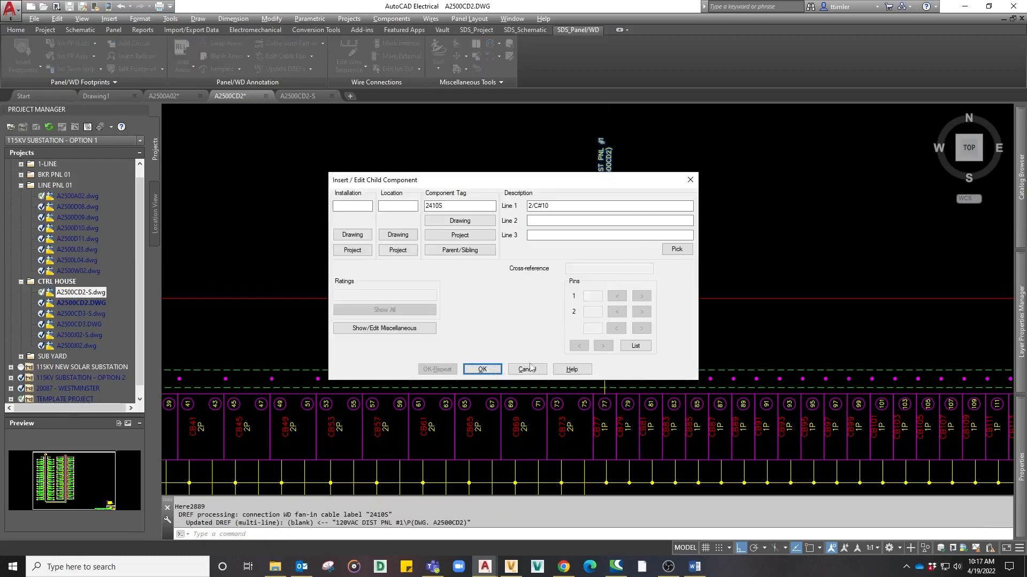
{"action": "left_click", "coordinate": [481, 369]}
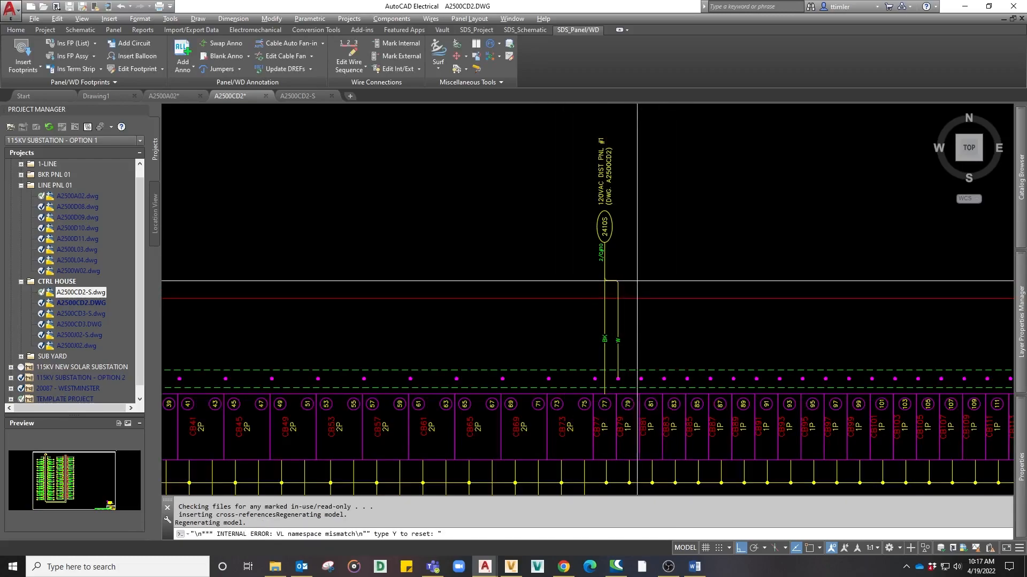
{"action": "scroll", "coordinate": [636, 281], "scroll_direction": "down", "scroll_amount": 3}
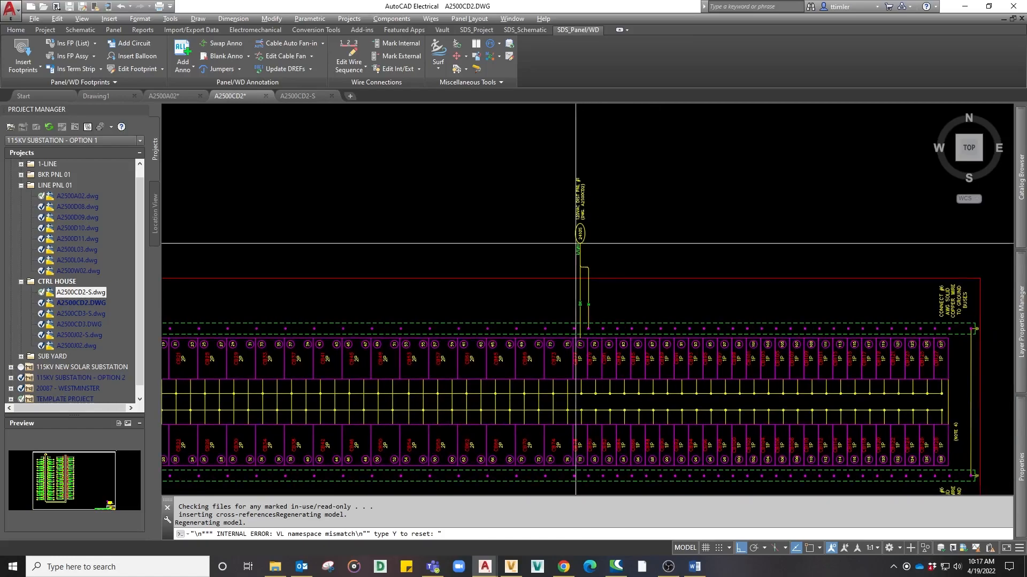
{"action": "key", "text": "Escape"}
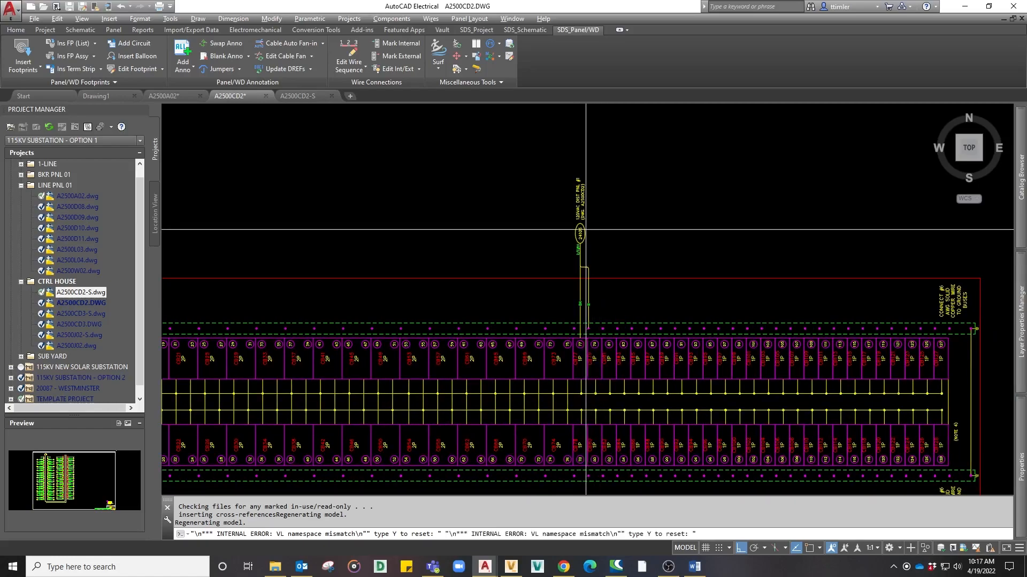
Review the destination reference and its format in the 2410S fan-in label's miscellaneous attributes, accept them, and save the panel drawing.
{"action": "key", "text": "Escape"}
{"action": "key", "text": "Escape"}
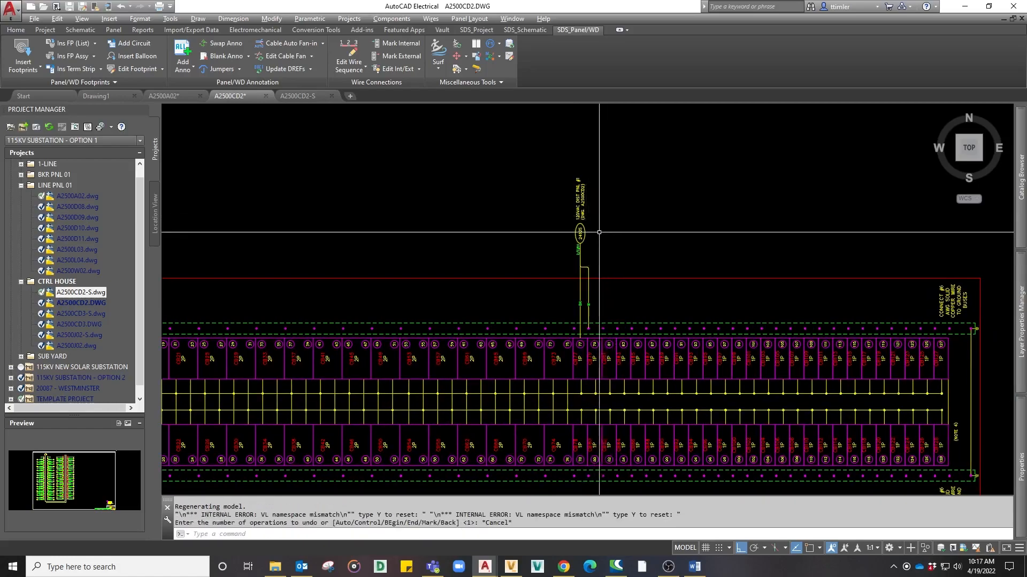
{"action": "right_click", "coordinate": [580, 232]}
{"action": "left_click", "coordinate": [580, 201]}
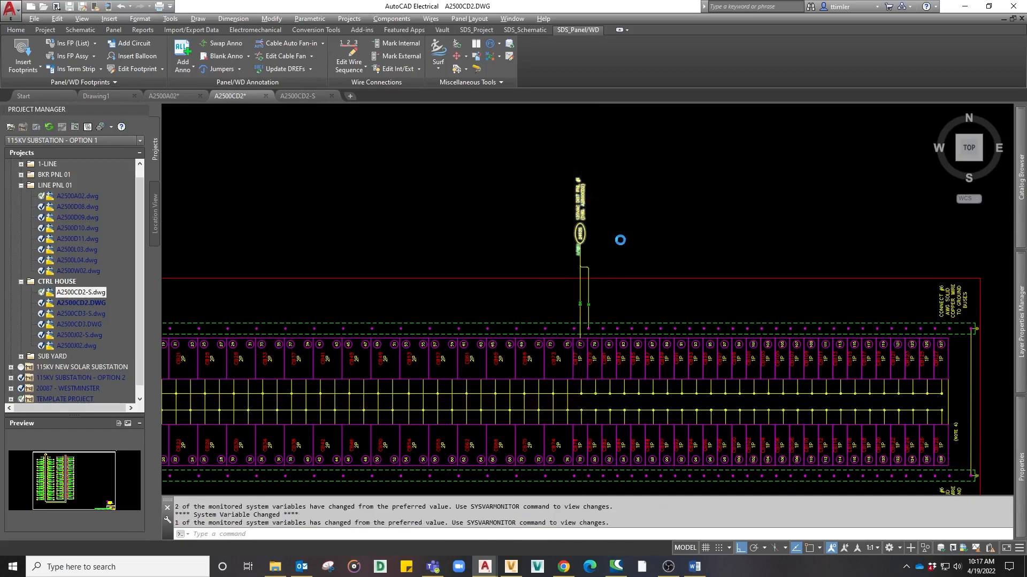
{"action": "left_click", "coordinate": [417, 331]}
{"action": "left_click", "coordinate": [476, 293]}
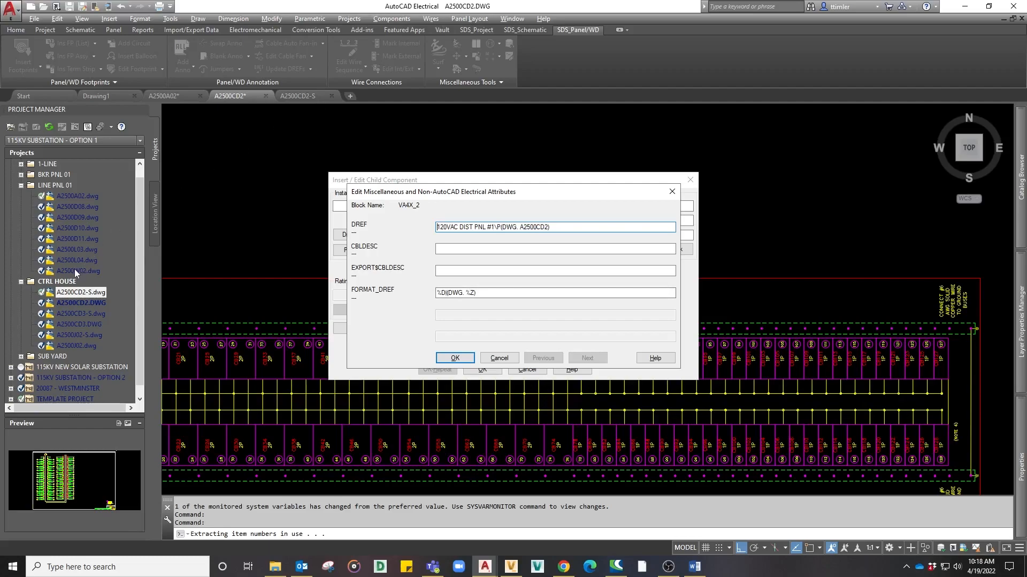
{"action": "left_click", "coordinate": [455, 358]}
{"action": "left_click", "coordinate": [482, 370]}
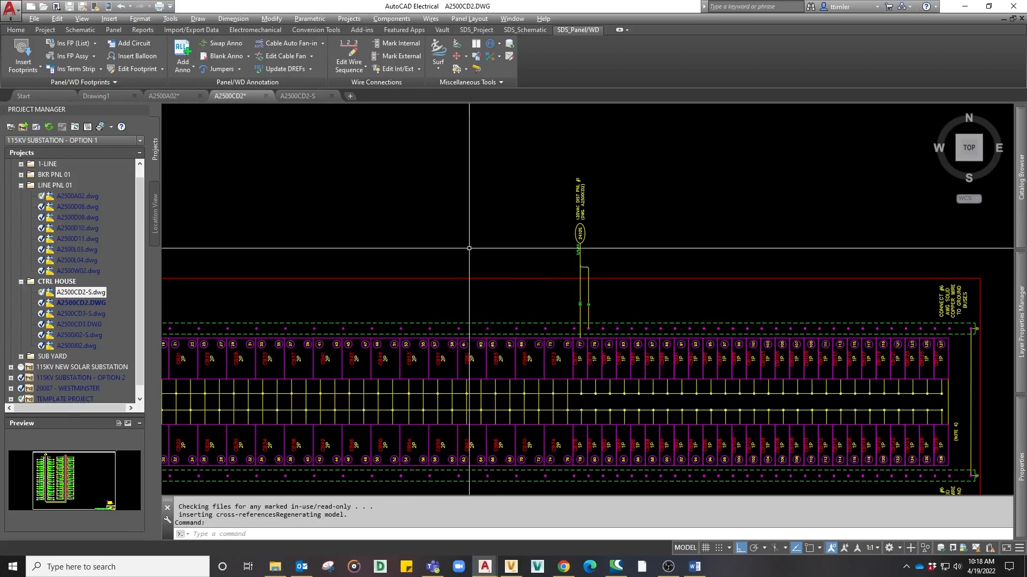
{"action": "key", "text": "ctrl+s"}
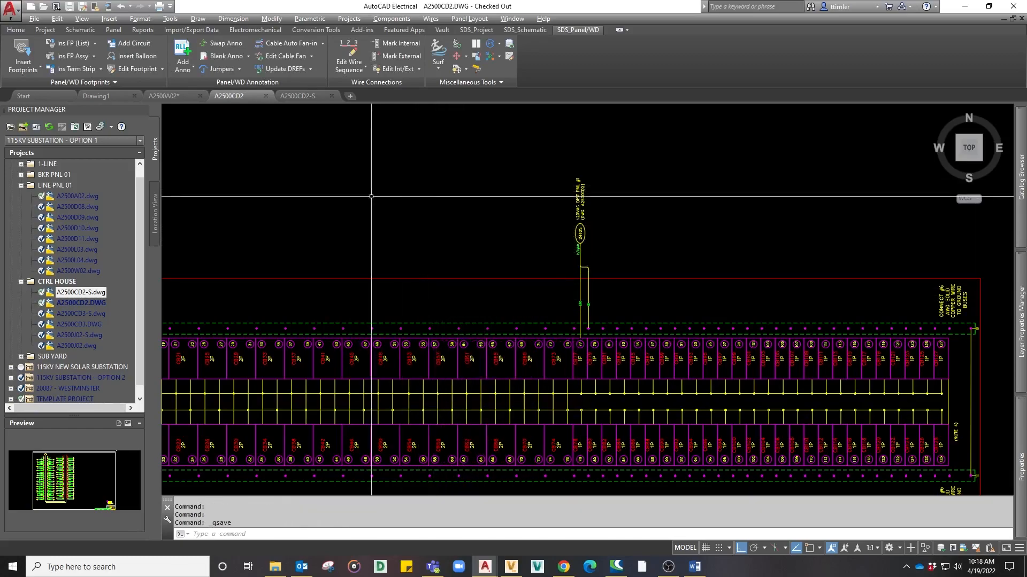
Open A2500W02.dwg and delete the 49X9P cable fan-in, label and destination text beside terminals 11 and 12 of strip RC.
{"action": "double_click", "coordinate": [79, 271]}
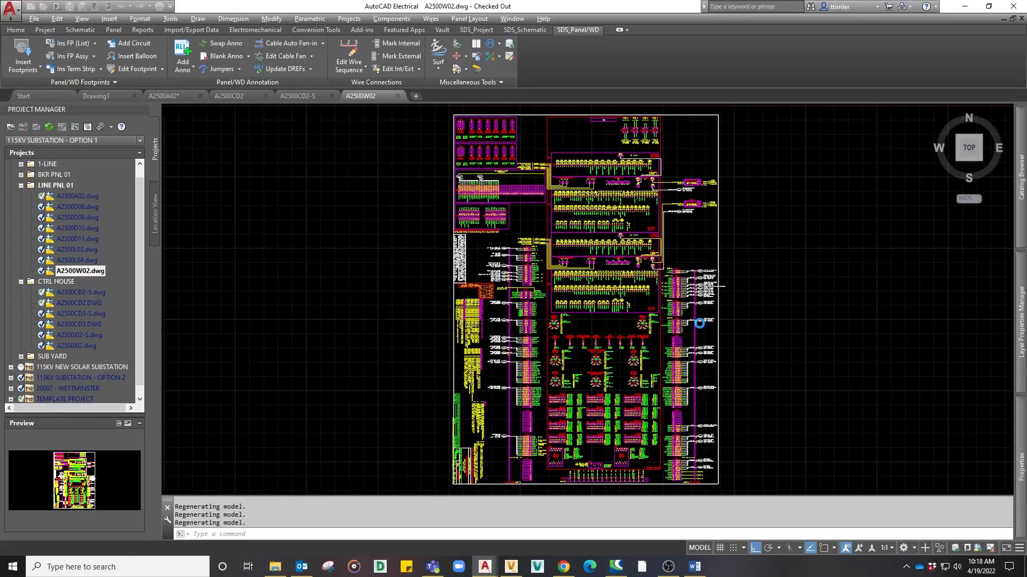
{"action": "scroll", "coordinate": [680, 291], "scroll_direction": "up", "scroll_amount": 8}
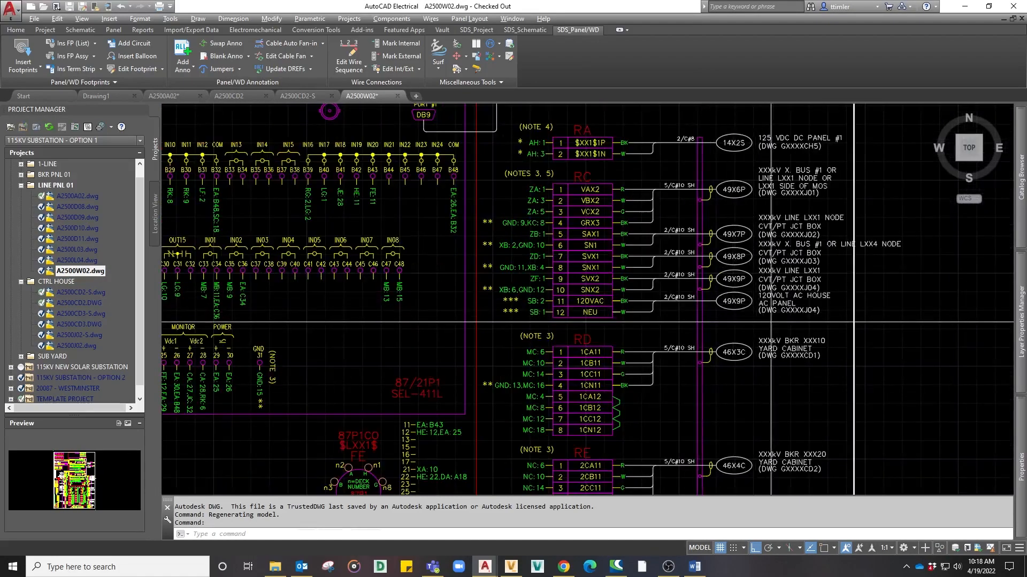
{"action": "left_click", "coordinate": [776, 319]}
{"action": "left_click", "coordinate": [740, 299]}
{"action": "left_click", "coordinate": [697, 306]}
{"action": "left_click", "coordinate": [664, 290]}
{"action": "left_click", "coordinate": [661, 325]}
{"action": "left_click", "coordinate": [643, 291]}
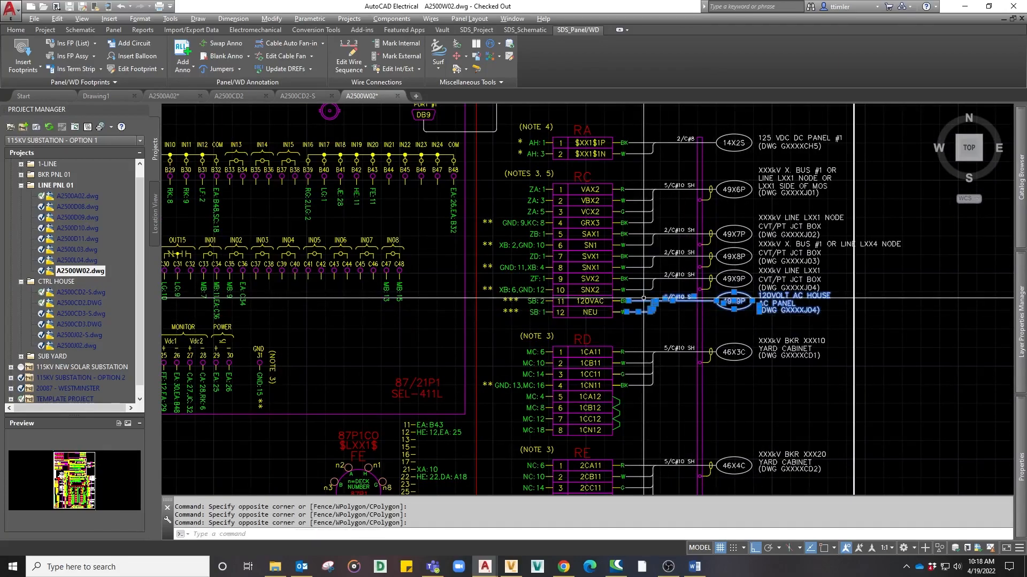
{"action": "key", "text": "Delete"}
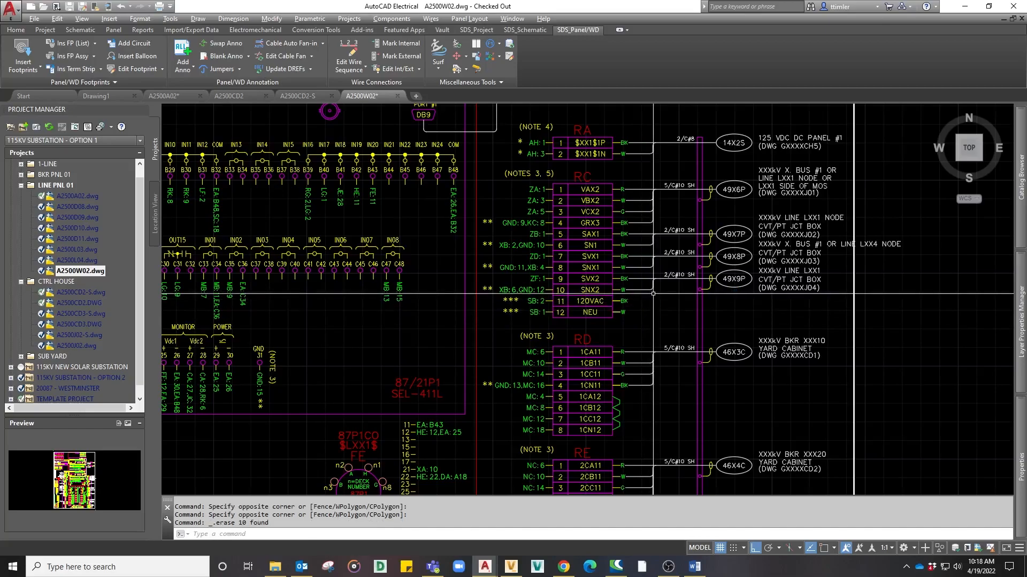
Add wiring annotation to the 120VAC and NEU terminals of strip RC, keeping the default annotation format.
{"action": "scroll", "coordinate": [714, 262], "scroll_direction": "up", "scroll_amount": 2}
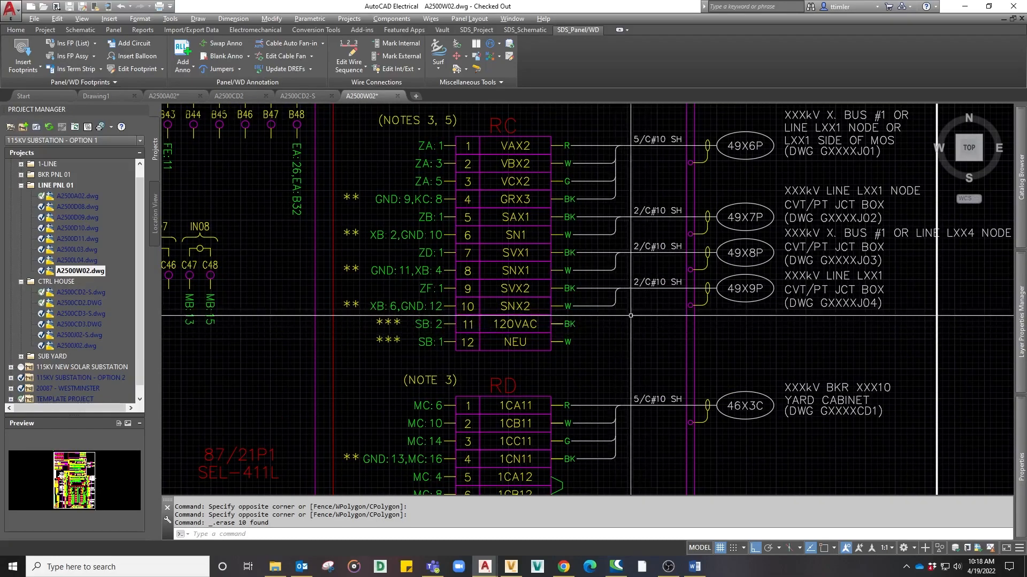
{"action": "left_click", "coordinate": [193, 68]}
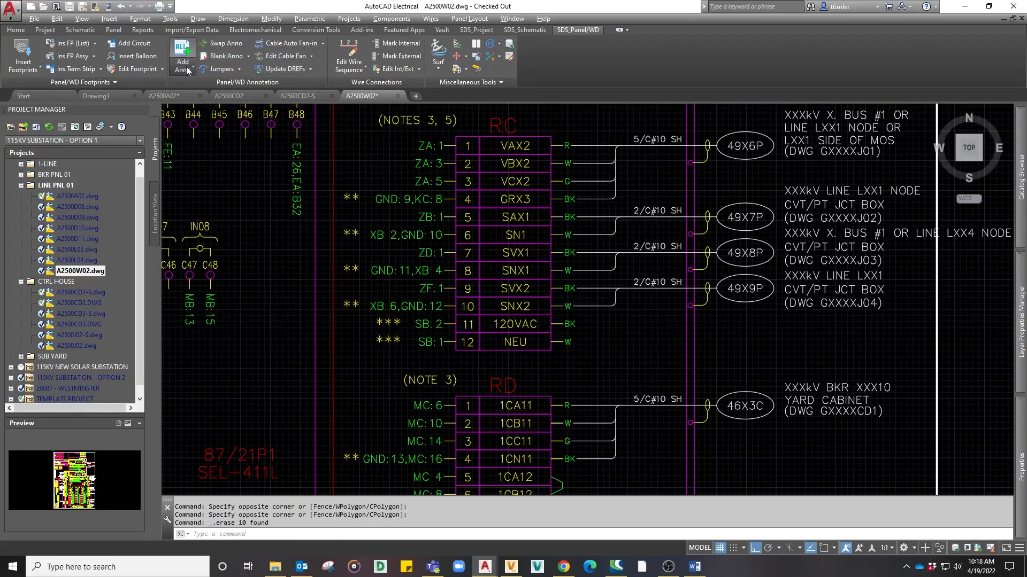
{"action": "left_click", "coordinate": [219, 110]}
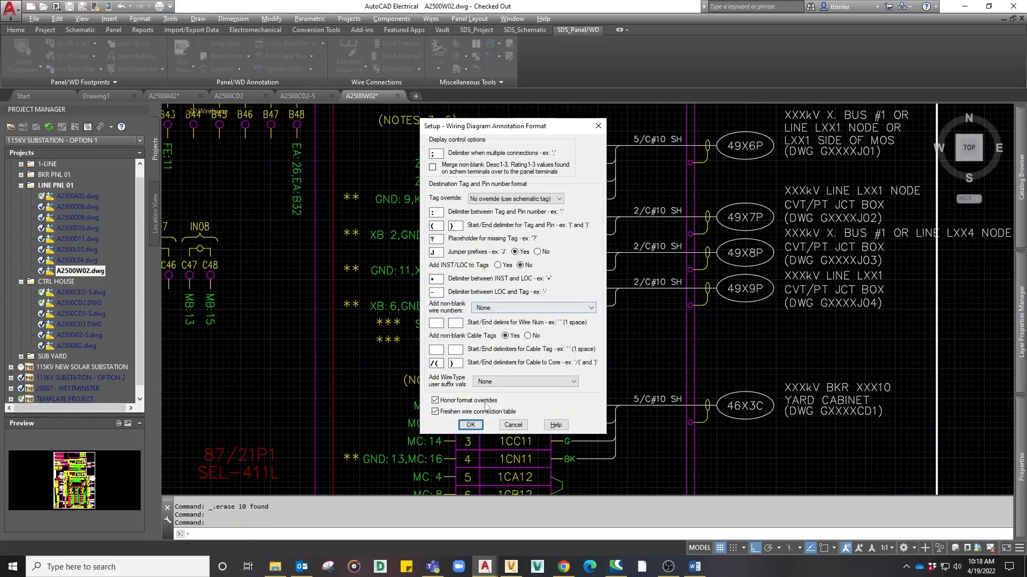
{"action": "left_click", "coordinate": [470, 425]}
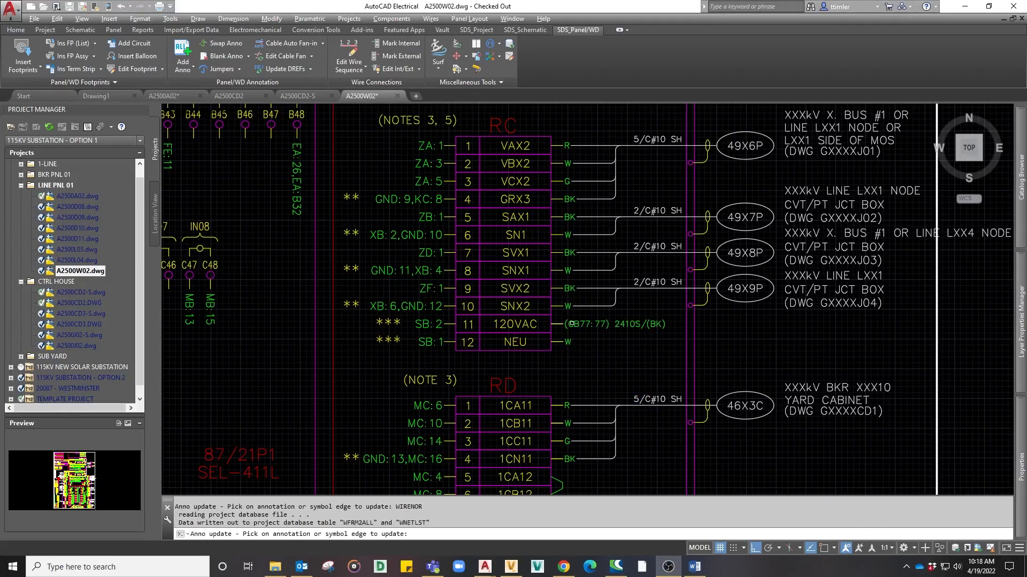
{"action": "left_click", "coordinate": [568, 342]}
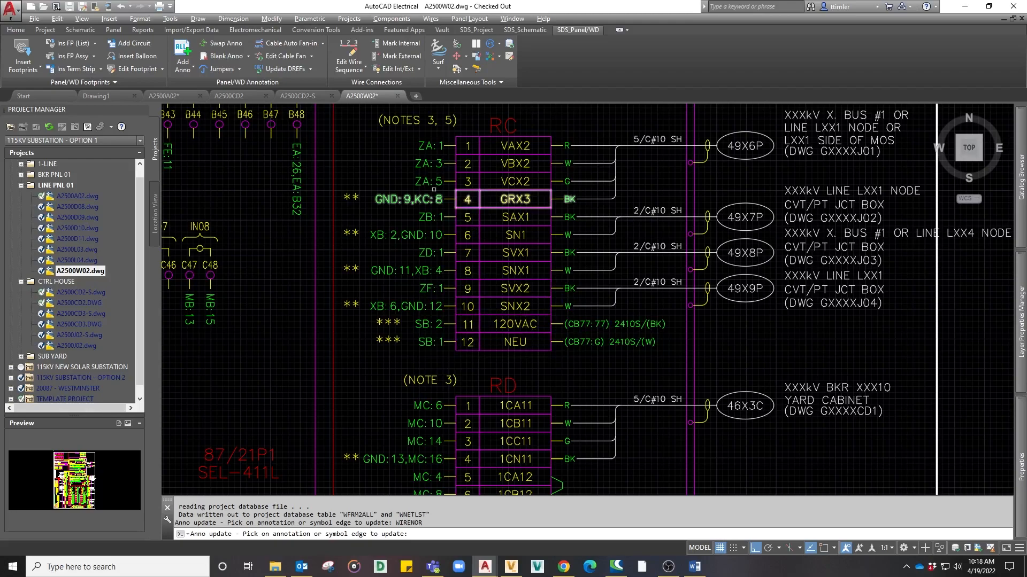
Group the two 2410S annotations on strip RC into a right-positioned 4-Oval fan-in label showing only non-blank cable wire colors.
{"action": "left_click", "coordinate": [323, 43]}
{"action": "left_click", "coordinate": [291, 88]}
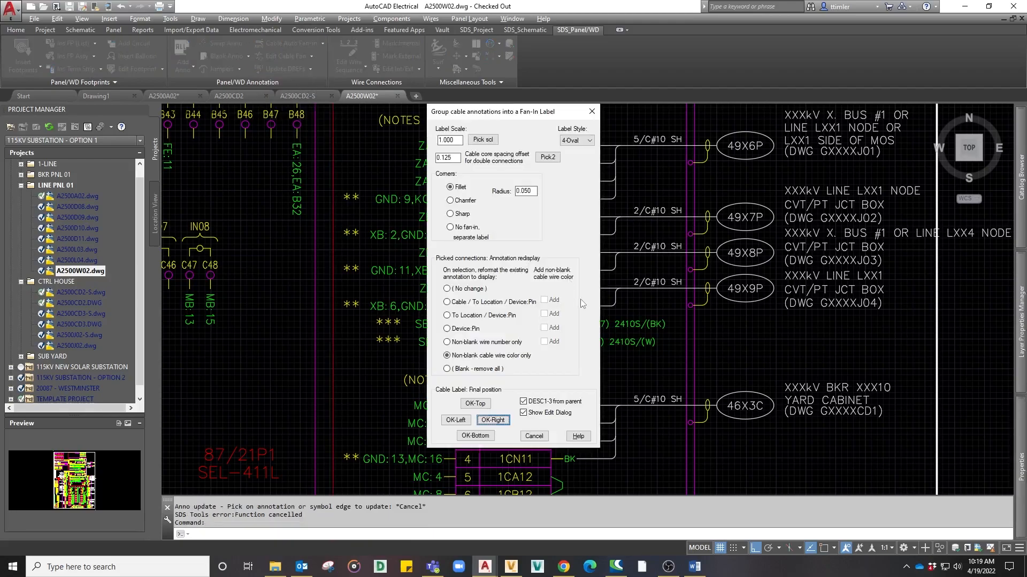
{"action": "left_click", "coordinate": [493, 422]}
{"action": "left_click", "coordinate": [618, 324]}
{"action": "left_click", "coordinate": [617, 342]}
{"action": "key", "text": "Return"}
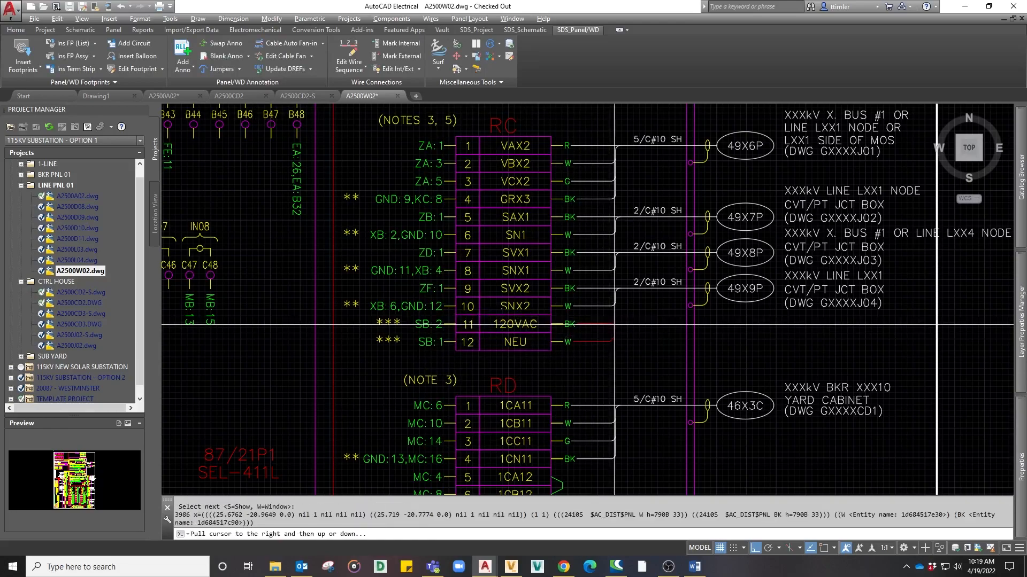
Place the 2410S fan-in label level with terminal 11, aligned under the 49X9P label, and accept its tag and 2/C#10 description.
{"action": "left_click", "coordinate": [614, 322]}
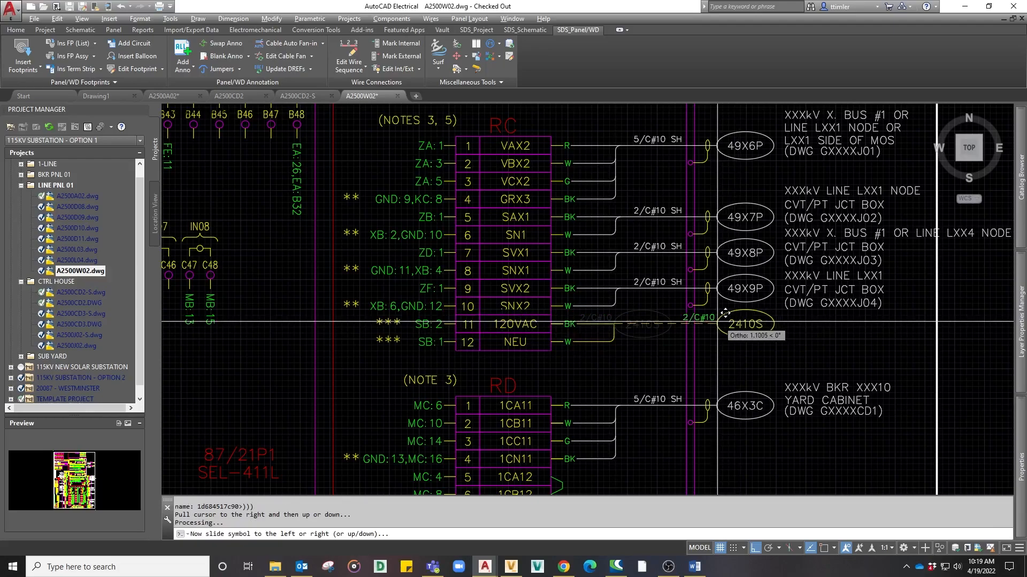
{"action": "left_click", "coordinate": [724, 315]}
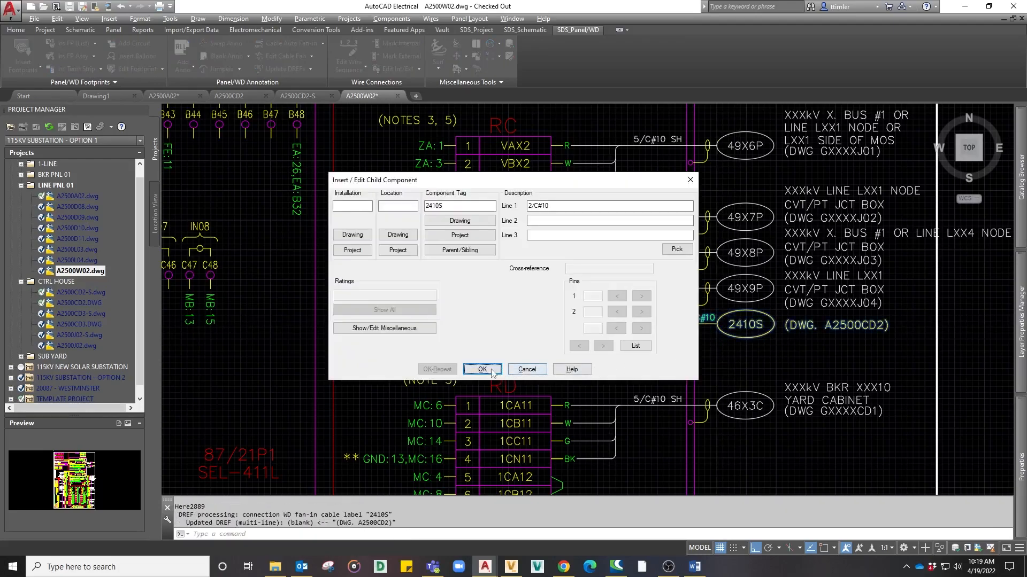
{"action": "left_click", "coordinate": [483, 371]}
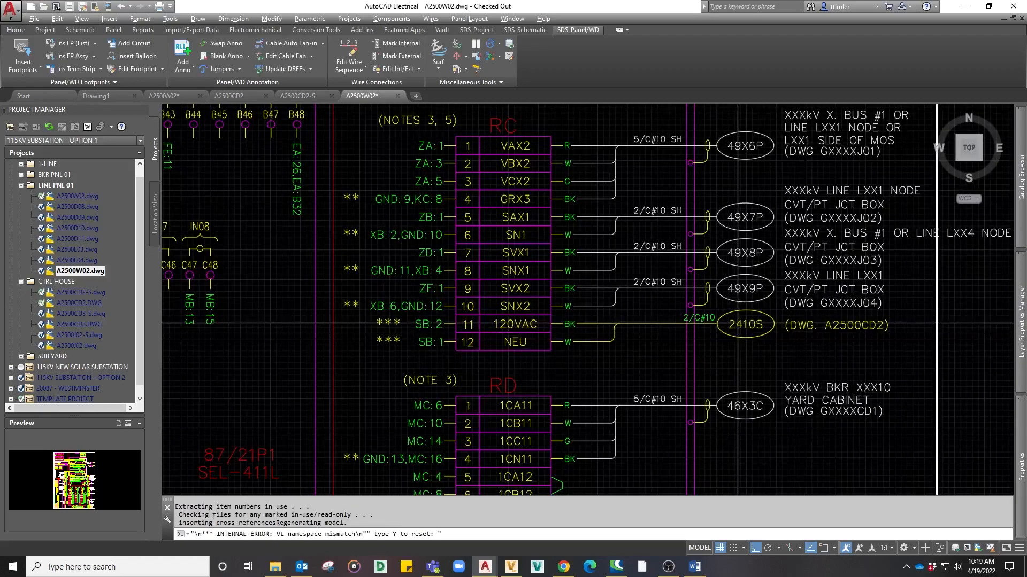
{"action": "key", "text": "Escape"}
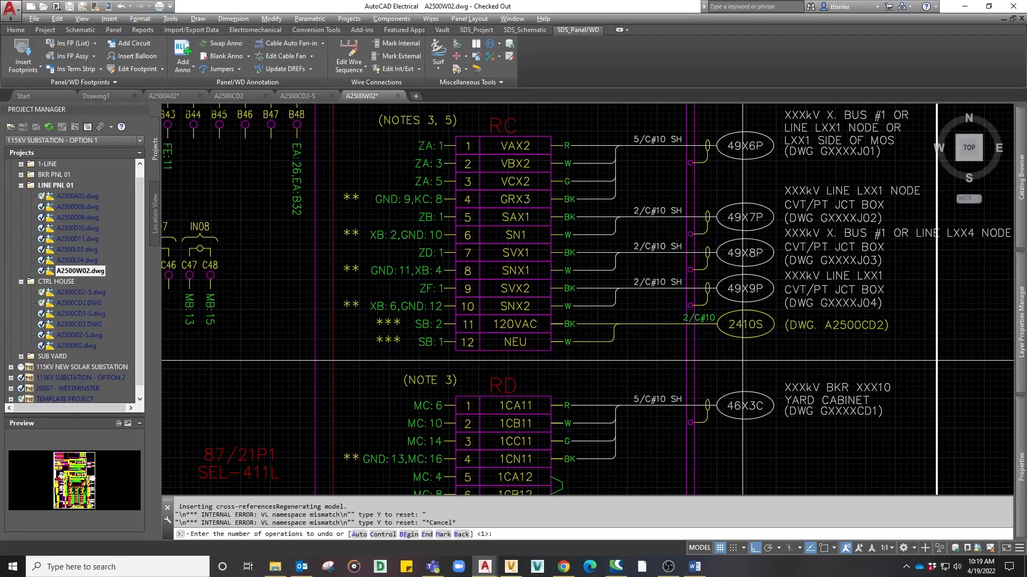
Set the 2410S label's FORMAT_DREF attribute to %D(DWG. %Z).
{"action": "right_click", "coordinate": [745, 325]}
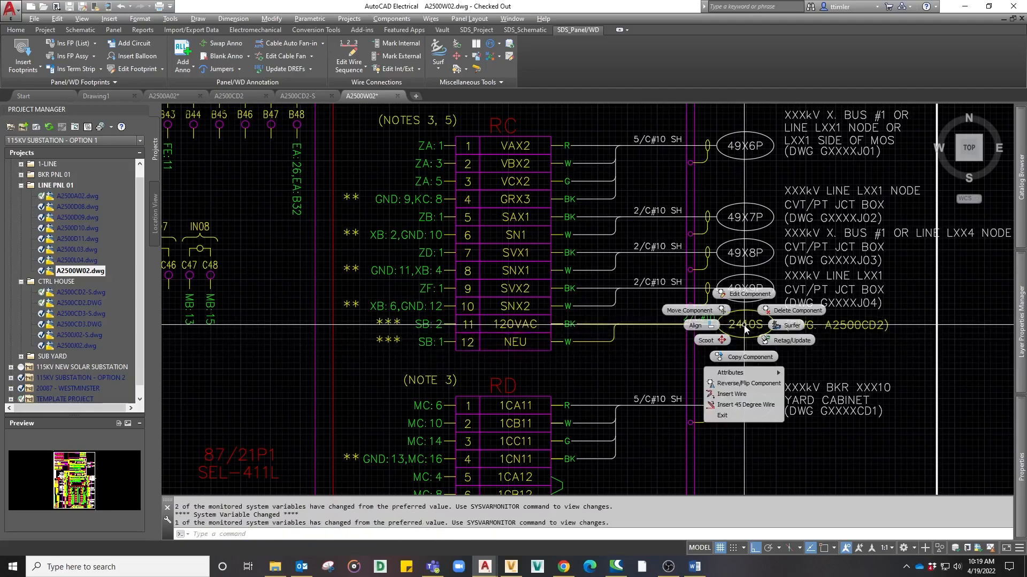
{"action": "left_click", "coordinate": [743, 294]}
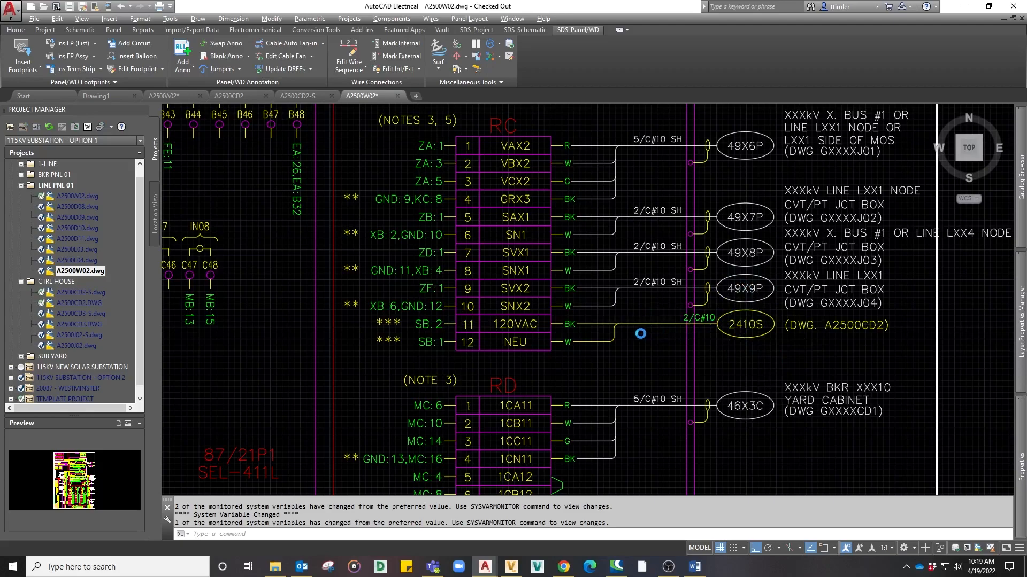
{"action": "left_click", "coordinate": [428, 328]}
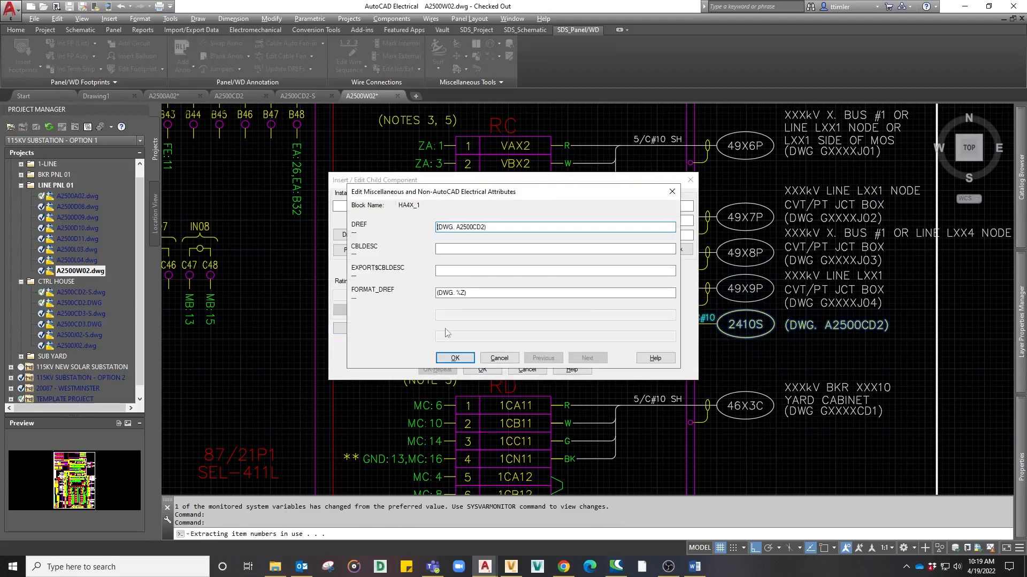
{"action": "left_click", "coordinate": [439, 294]}
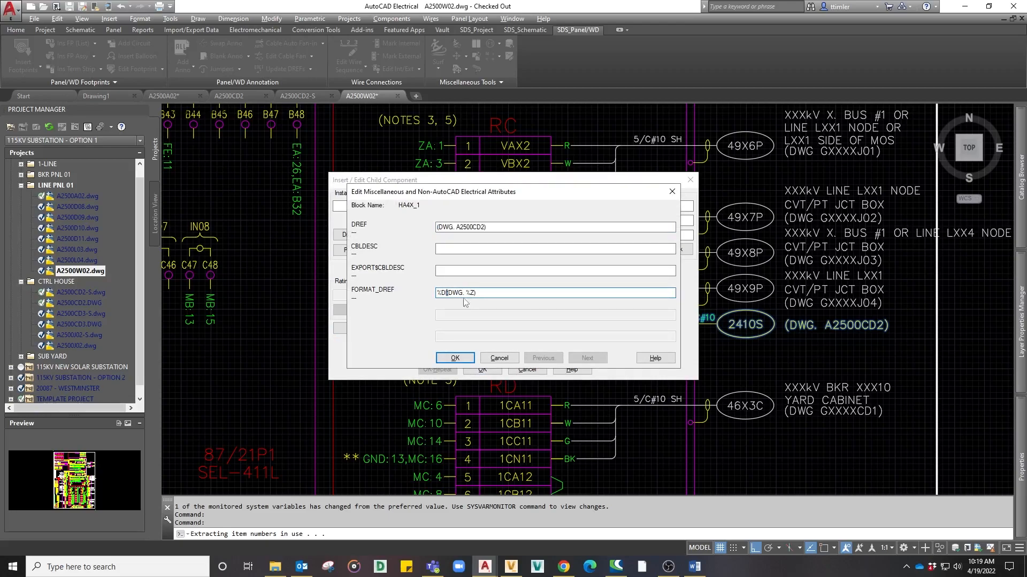
{"action": "left_click", "coordinate": [454, 358]}
{"action": "left_click", "coordinate": [471, 369]}
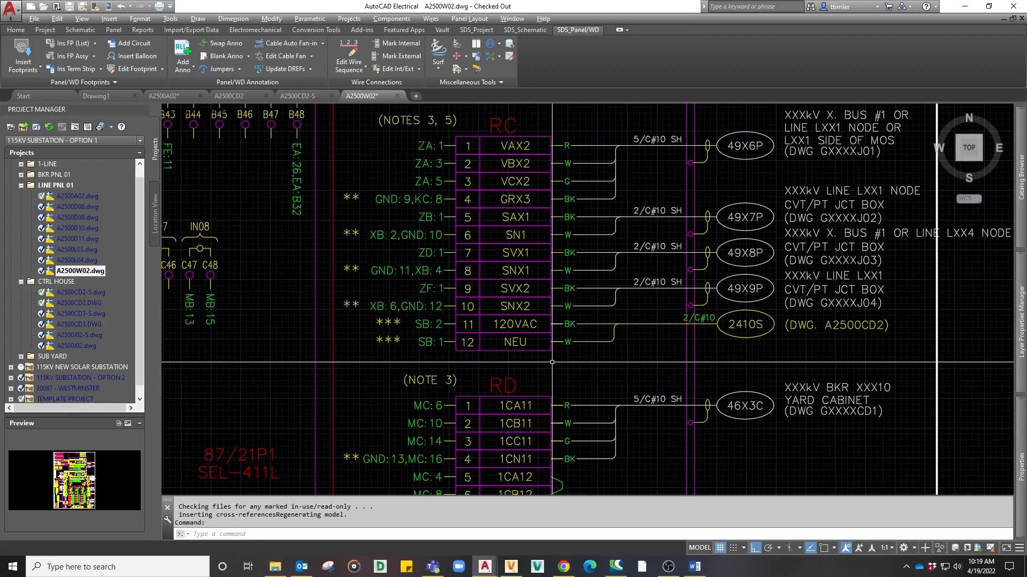
Save the drawing and run a full AEREBUILDDB rebuild of the project database without wire connection processing.
{"action": "key", "text": "ctrl+s"}
{"action": "type", "text": "AEREBUILDDB"}
{"action": "key", "text": "Return"}
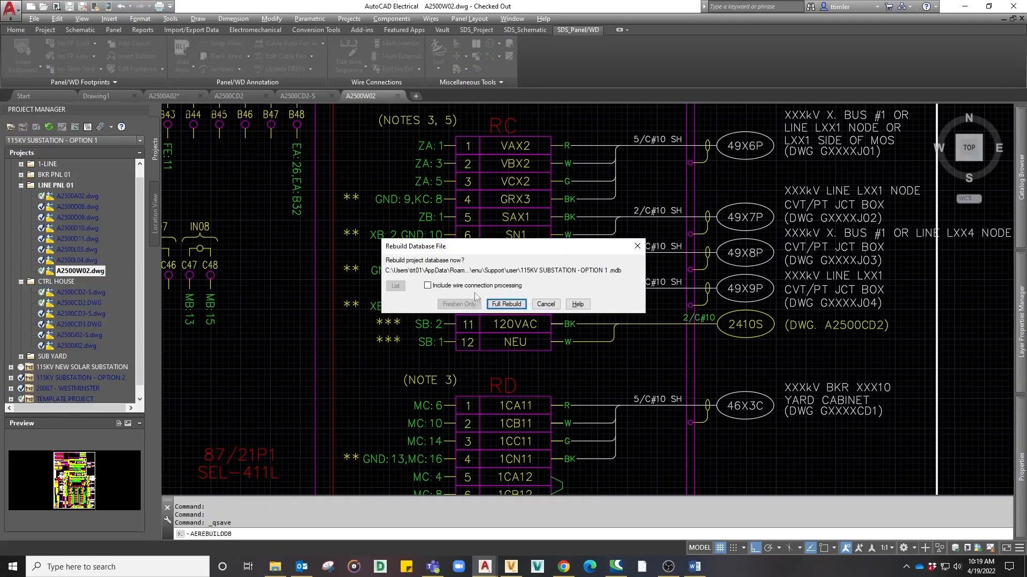
{"action": "left_click", "coordinate": [506, 304]}
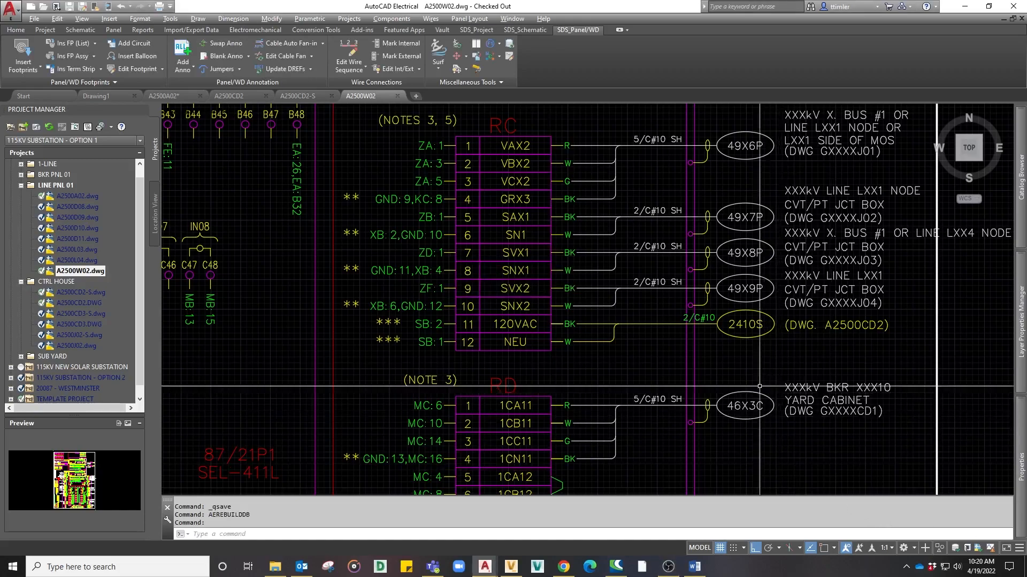
Save the drawing and update the 2410S label's destination reference with SDS_DREF.
{"action": "middle_click_drag", "start_coordinate": [733, 353], "coordinate": [730, 368]}
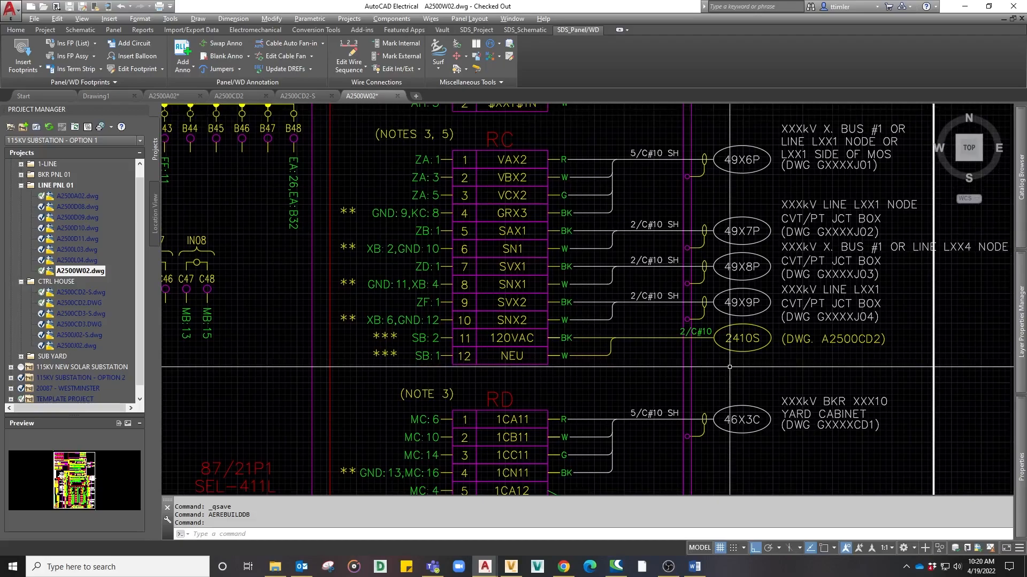
{"action": "key", "text": "ctrl+s"}
{"action": "type", "text": "SDS_DREF"}
{"action": "key", "text": "Return"}
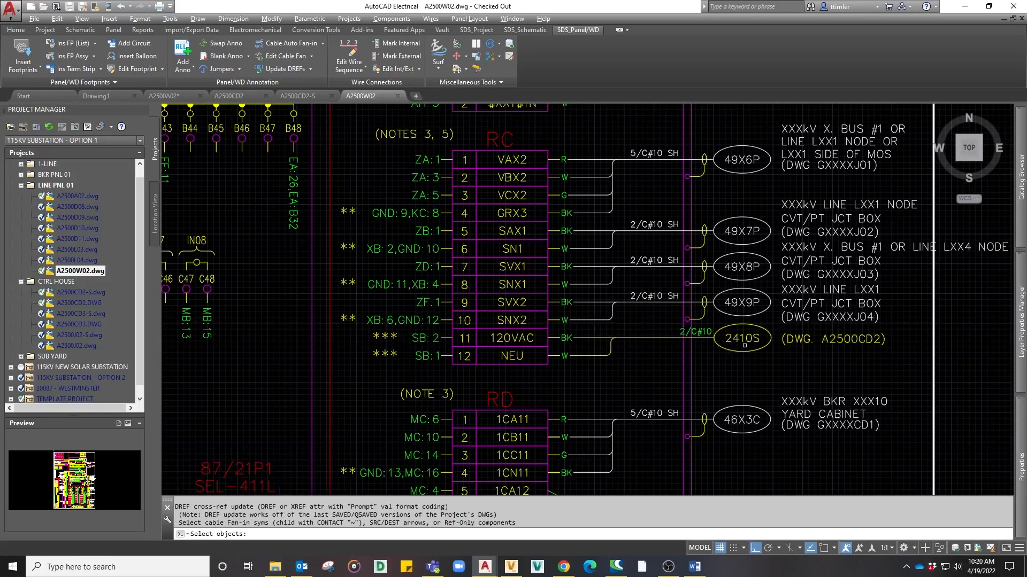
{"action": "left_click", "coordinate": [739, 339]}
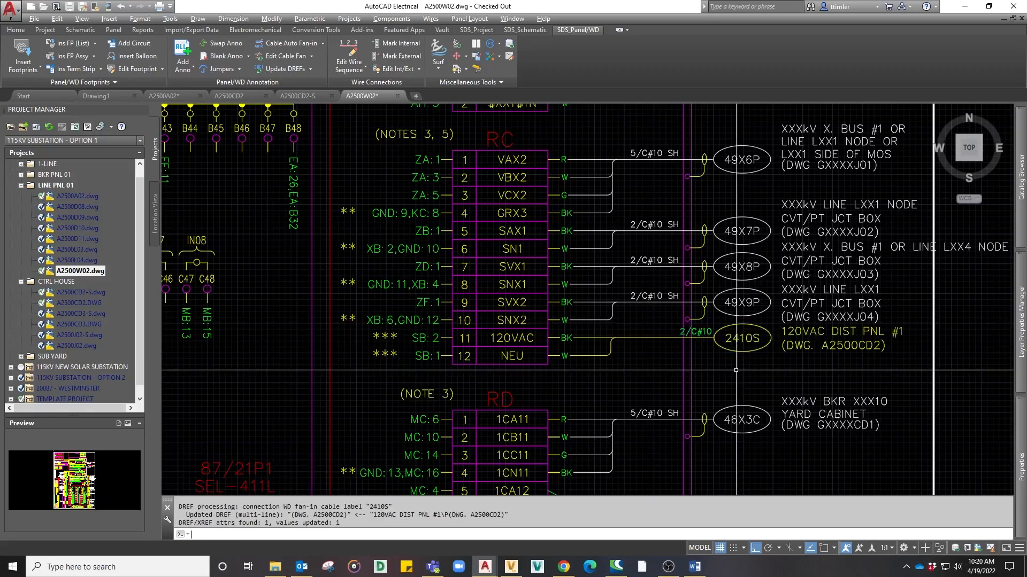
{"action": "key", "text": "Return"}
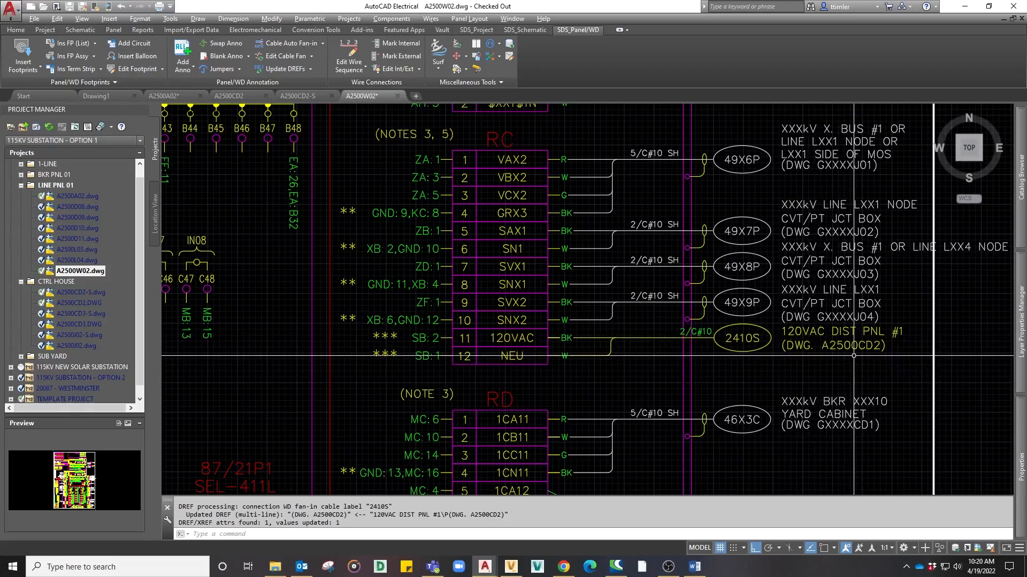
Move the 2410S label's 2/C#10 attribute along its cable line so it lines up with the cable descriptions above.
{"action": "right_click", "coordinate": [702, 327]}
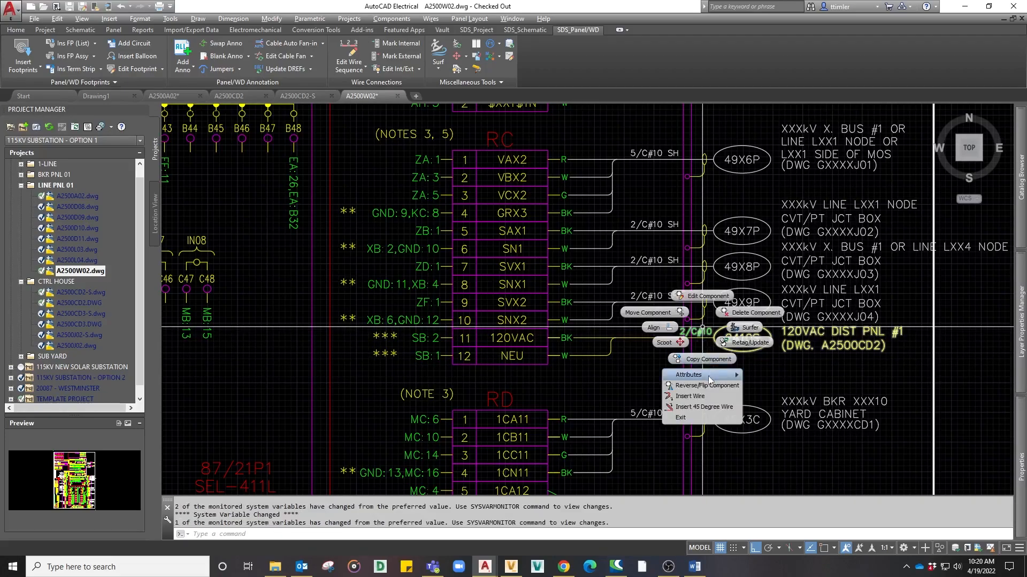
{"action": "mouse_move", "coordinate": [695, 375]}
{"action": "left_click", "coordinate": [770, 392]}
{"action": "left_click", "coordinate": [708, 334]}
{"action": "key", "text": "Return"}
{"action": "left_click", "coordinate": [715, 356]}
{"action": "left_click", "coordinate": [684, 353]}
{"action": "key", "text": "Return"}
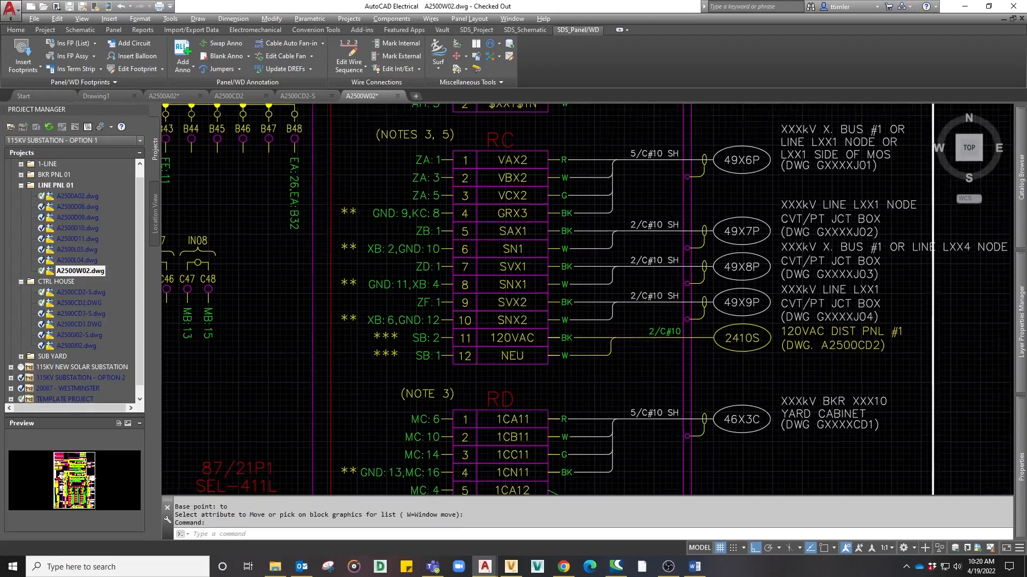
View the whole A2500W02 drawing, save it, and close it.
{"action": "middle_click", "coordinate": [673, 352]}
{"action": "key", "text": "ctrl+s"}
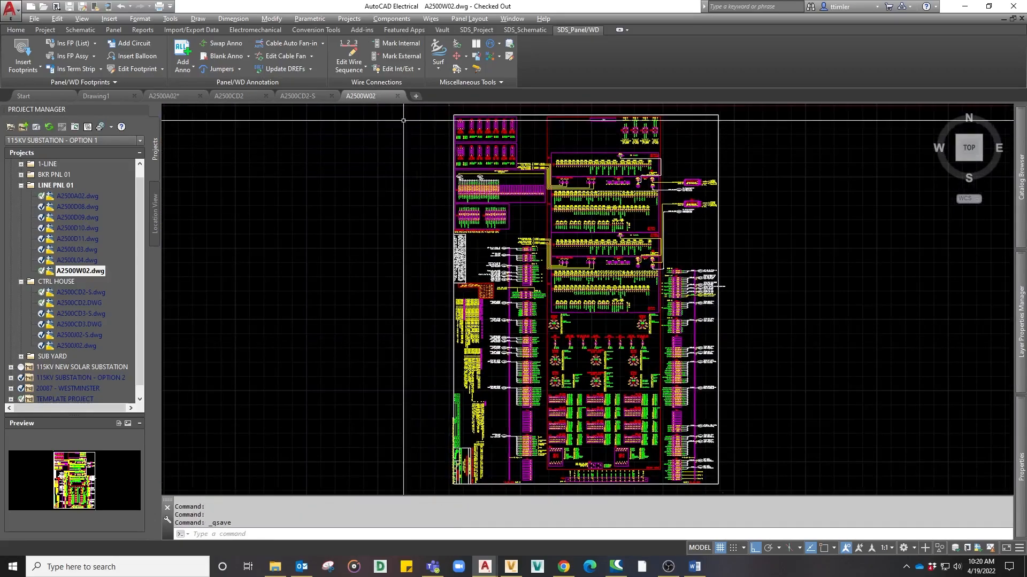
{"action": "left_click", "coordinate": [397, 96]}
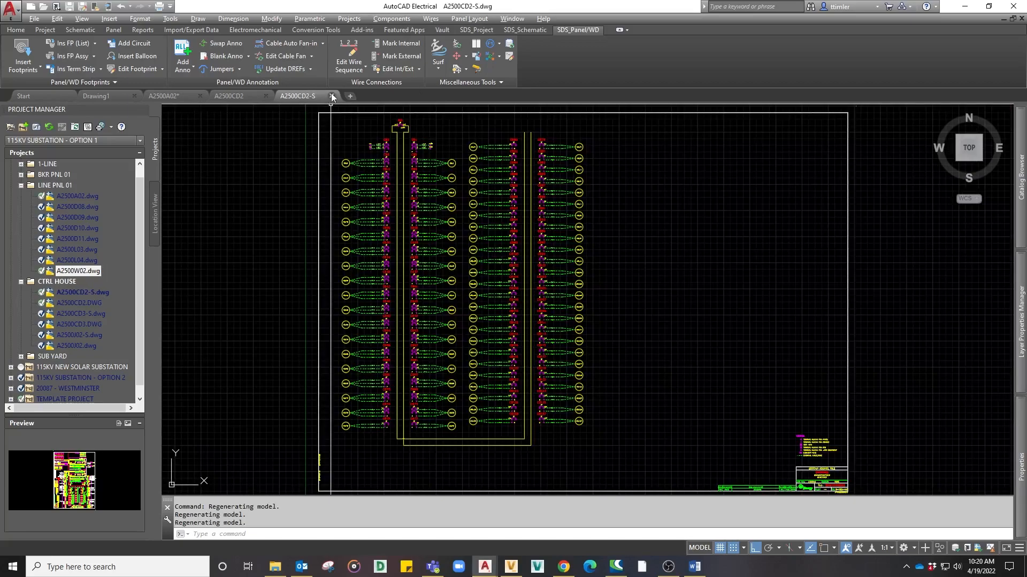
Save and close the A2500CD2-S drawing.
{"action": "key", "text": "ctrl+s"}
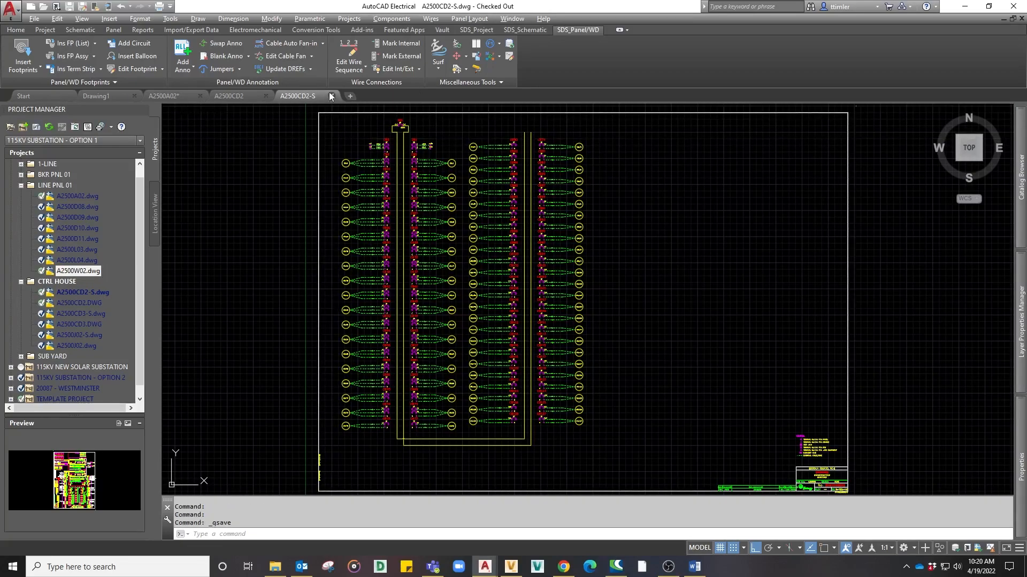
{"action": "left_click", "coordinate": [332, 96]}
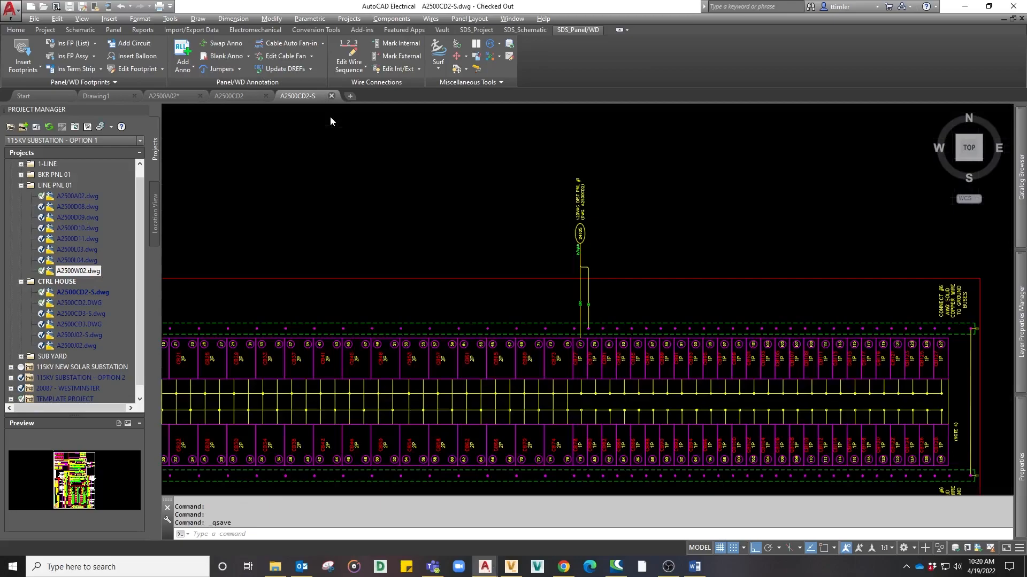
Update the 2410S cable label's destination reference on A2500CD2, and save and close the drawing.
{"action": "type", "text": "UPD_DREF"}
{"action": "key", "text": "Return"}
{"action": "left_click", "coordinate": [582, 206]}
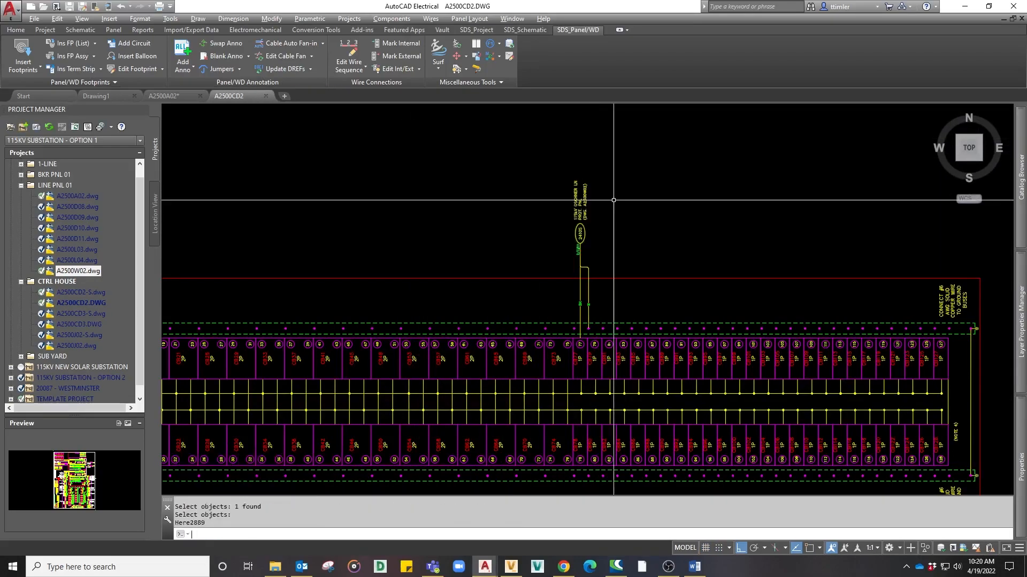
{"action": "key", "text": "Return"}
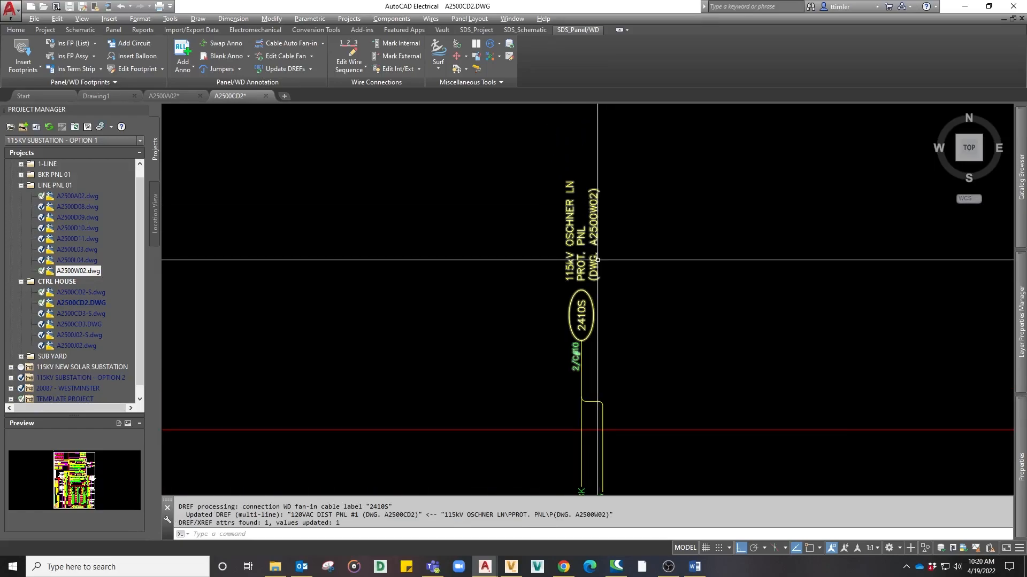
{"action": "middle_click", "coordinate": [628, 208]}
{"action": "middle_click", "coordinate": [628, 207]}
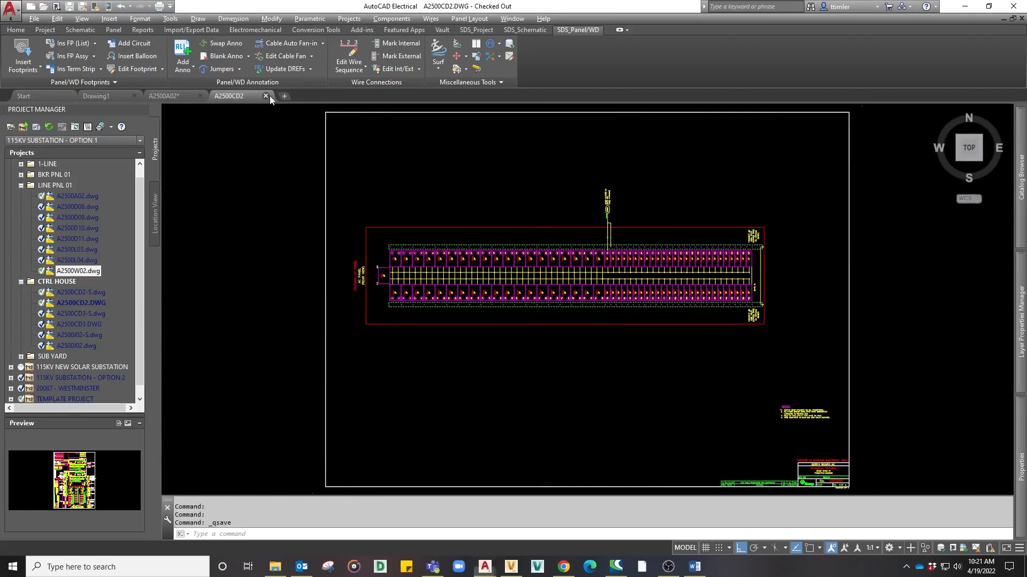
Update the destination reference of the 2410S cable symbol beside the GFCI receptacle circuit on schematic A2500A02.
{"action": "scroll", "coordinate": [668, 419], "scroll_direction": "up", "scroll_amount": 6}
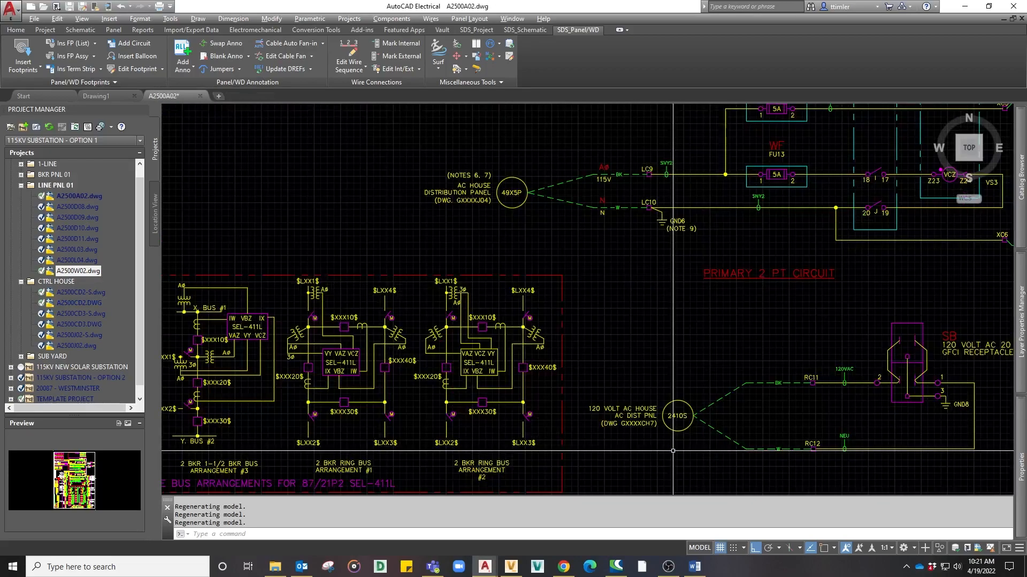
{"action": "type", "text": "dre"}
{"action": "key", "text": "Return"}
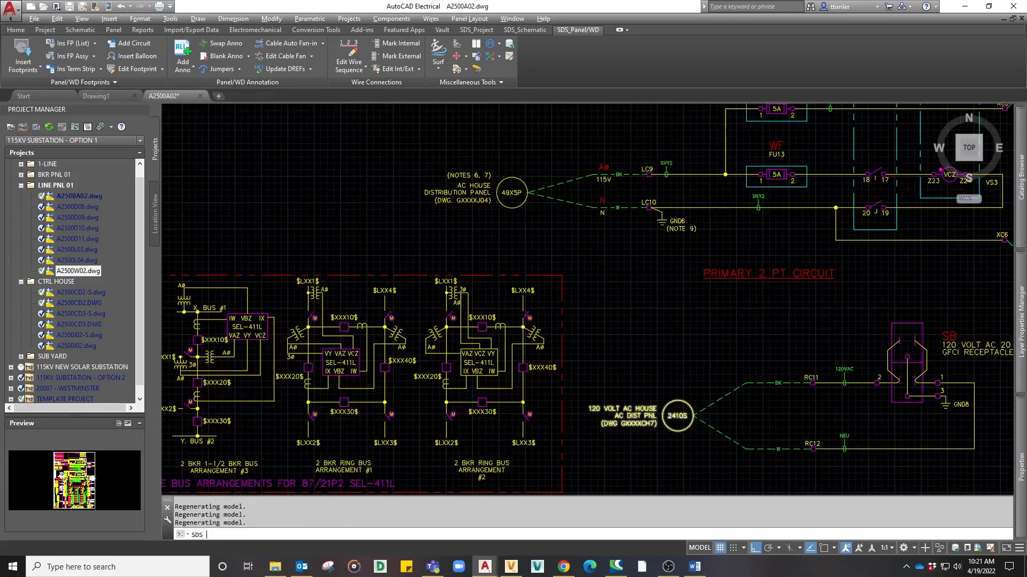
{"action": "left_click", "coordinate": [677, 416]}
{"action": "key", "text": "Return"}
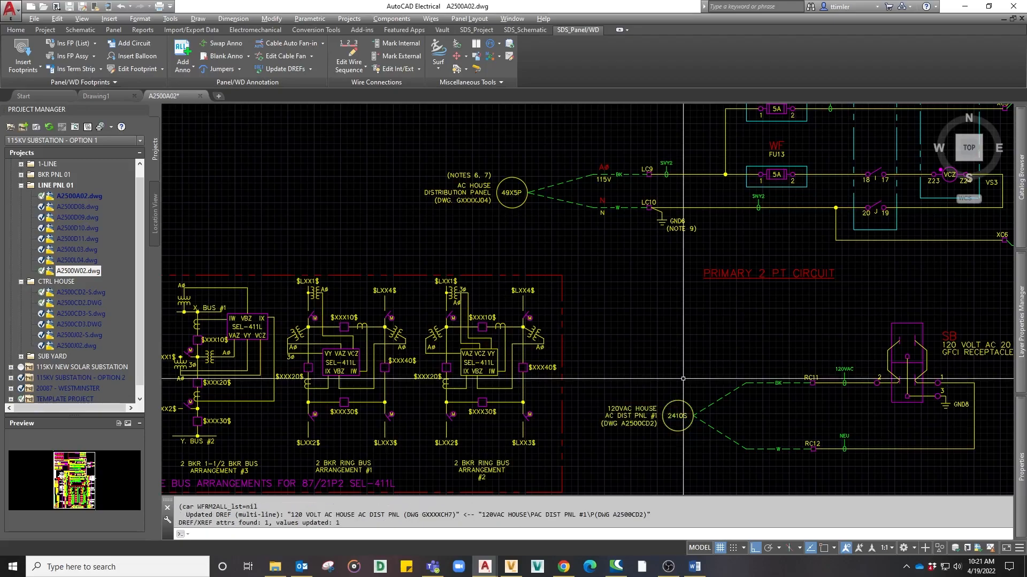
{"action": "scroll", "coordinate": [655, 451], "scroll_direction": "up", "scroll_amount": 2}
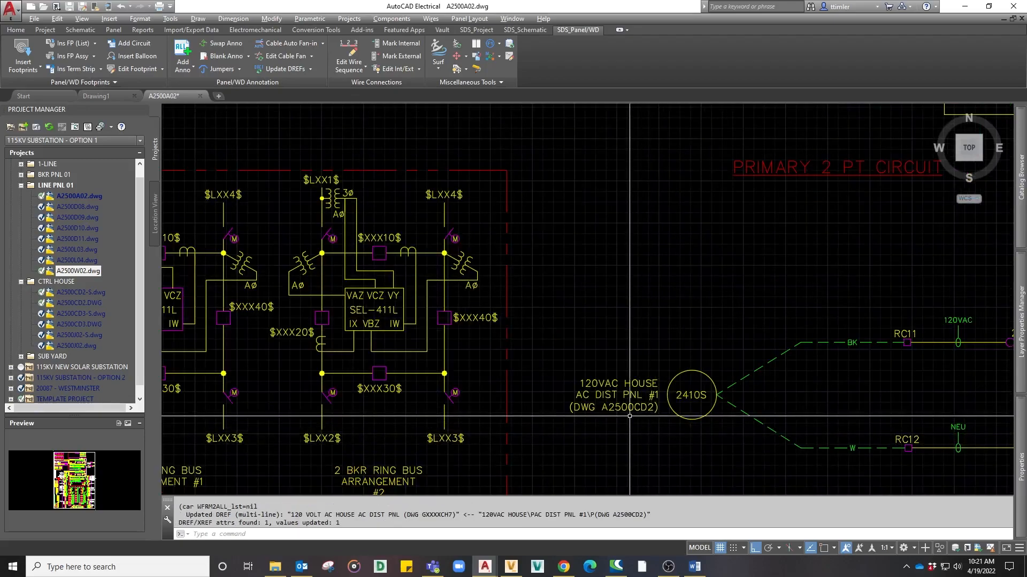
Review the sheet and drawing values in the drawing properties of A2500CD2-S.
{"action": "right_click", "coordinate": [75, 291]}
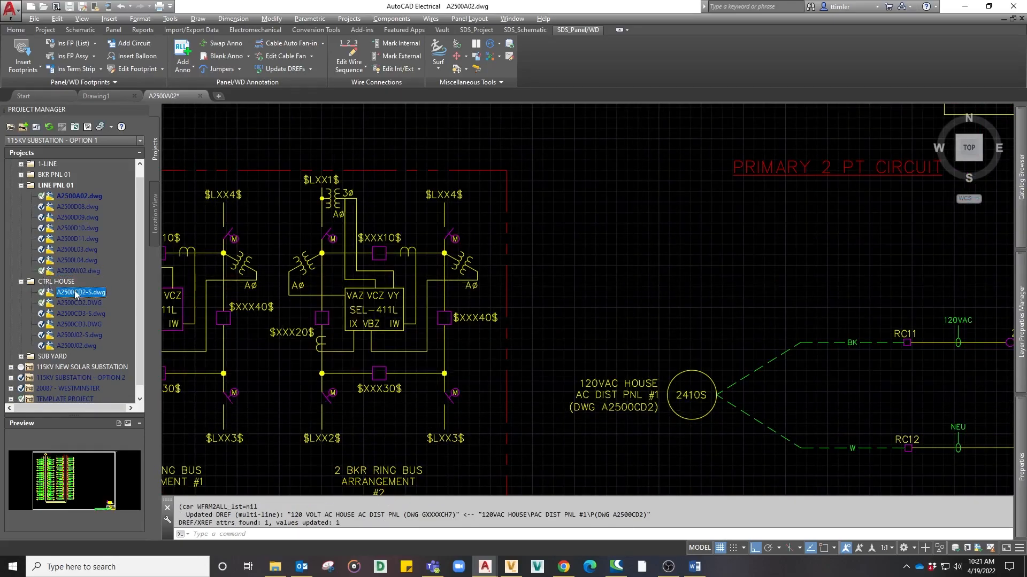
{"action": "mouse_move", "coordinate": [115, 380]}
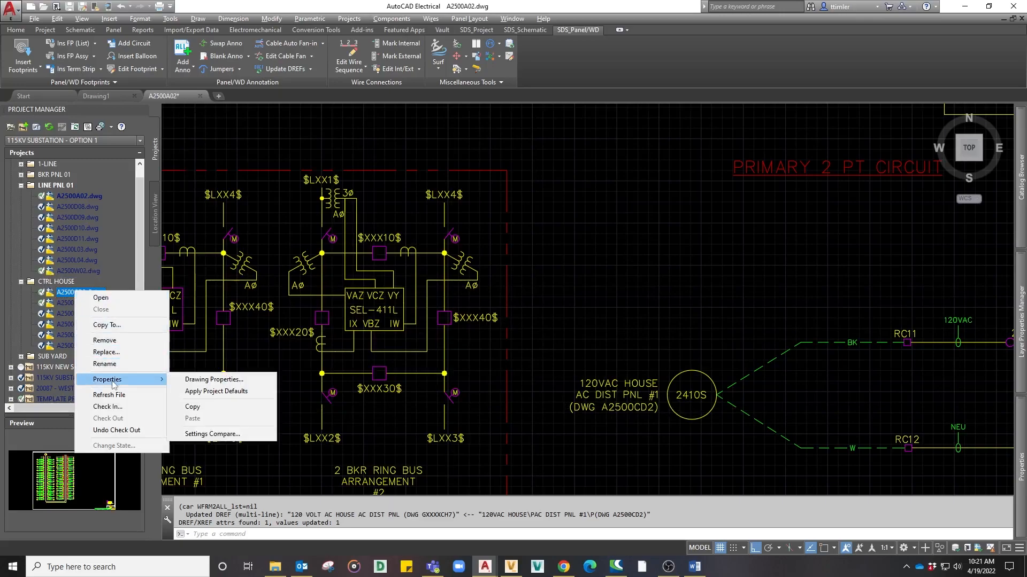
{"action": "left_click", "coordinate": [201, 380]}
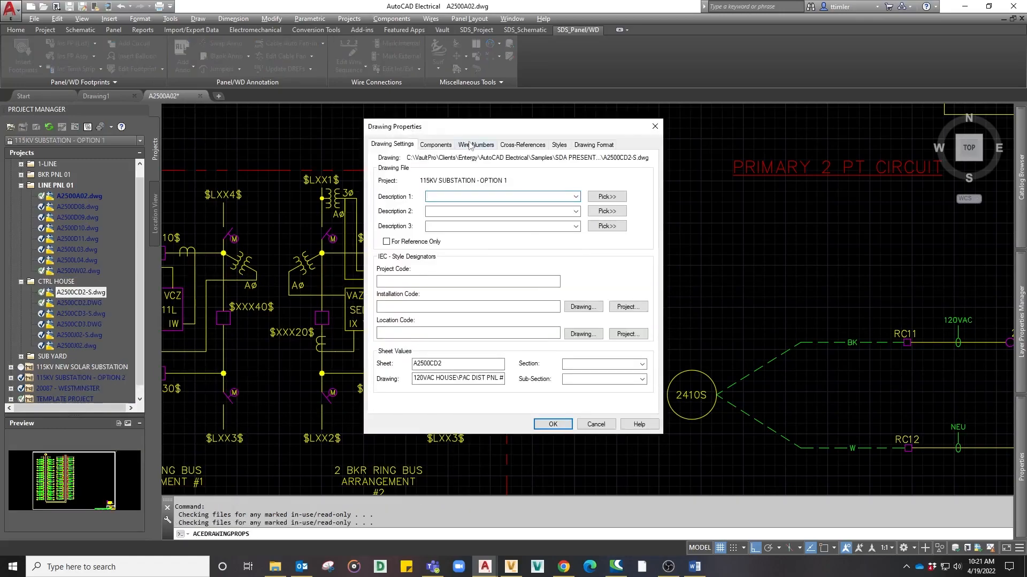
{"action": "left_click_drag", "start_coordinate": [478, 137], "coordinate": [338, 99]}
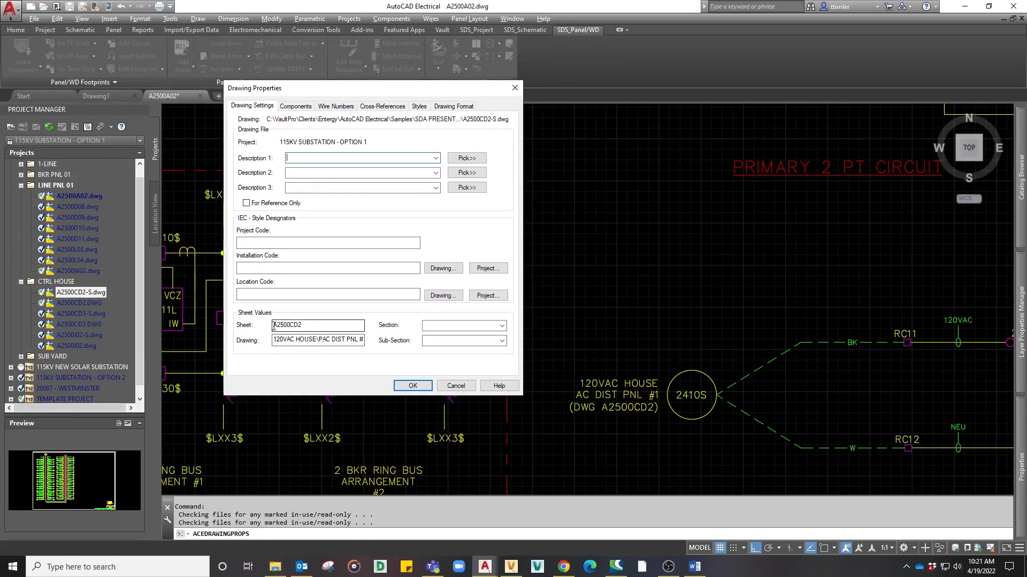
{"action": "left_click", "coordinate": [412, 386]}
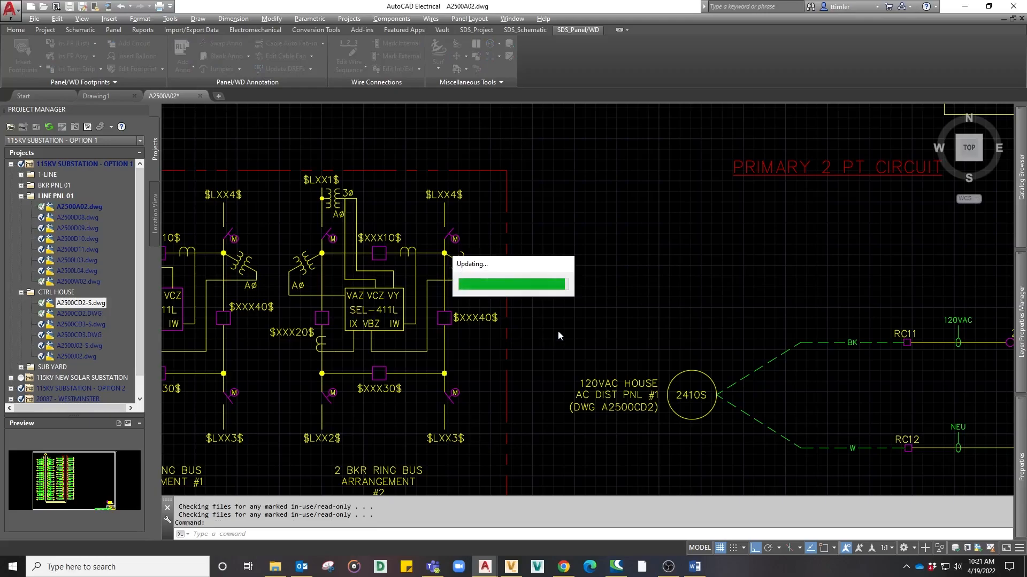
View the whole A2500A02 schematic, save it, and close it.
{"action": "middle_click", "coordinate": [579, 323]}
{"action": "middle_click", "coordinate": [580, 323]}
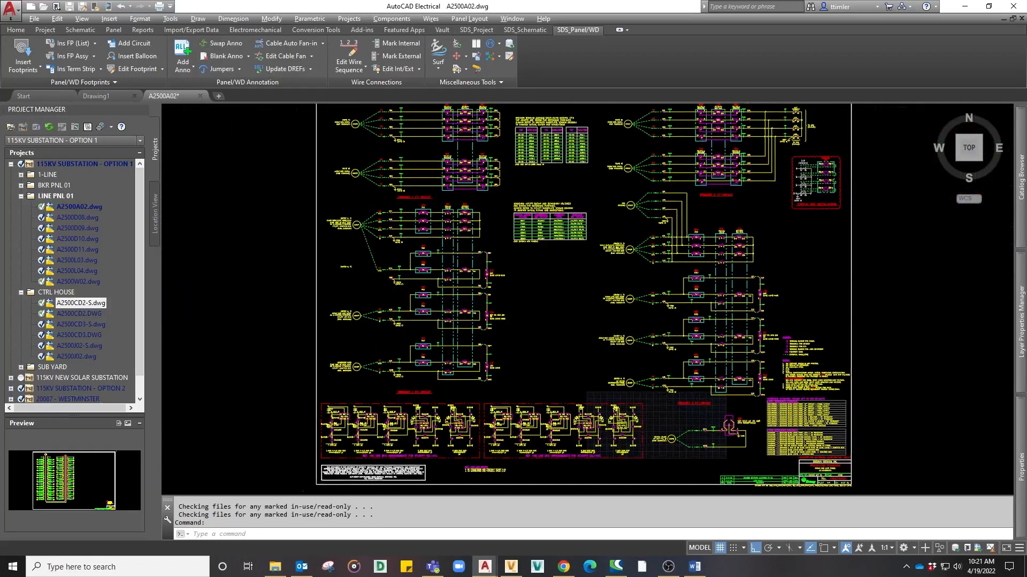
{"action": "key", "text": "ctrl+s"}
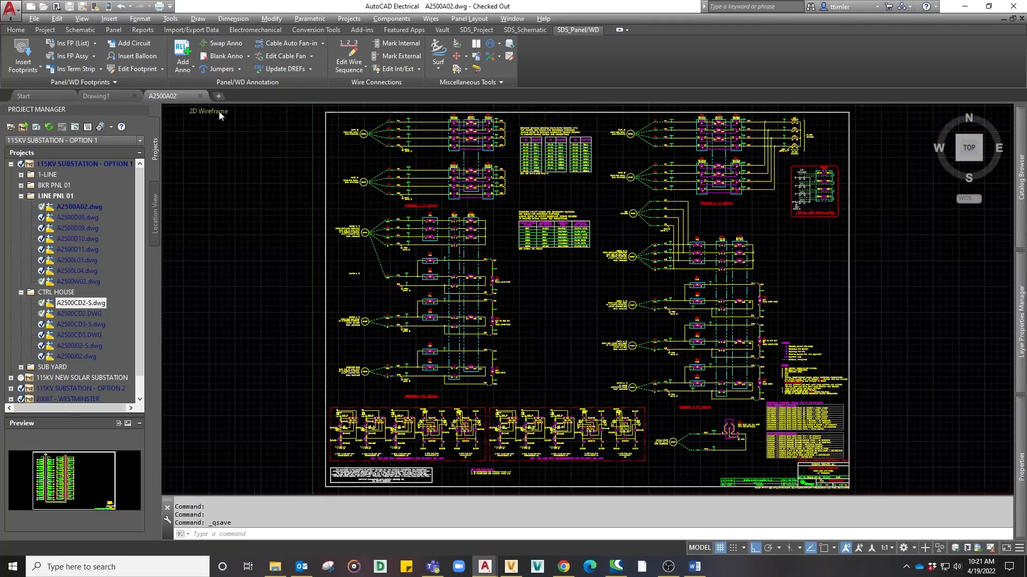
{"action": "left_click", "coordinate": [201, 96]}
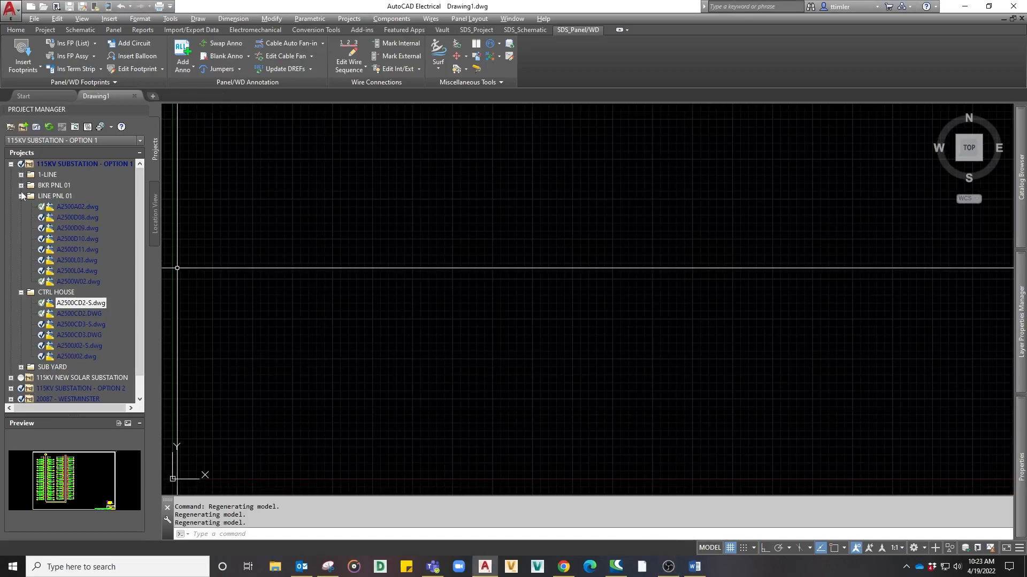
Collapse the LINE PNL 01 and CTRL HOUSE folders and the 115KV SUBSTATION - OPTION 1 project in the project tree.
{"action": "left_click", "coordinate": [20, 196]}
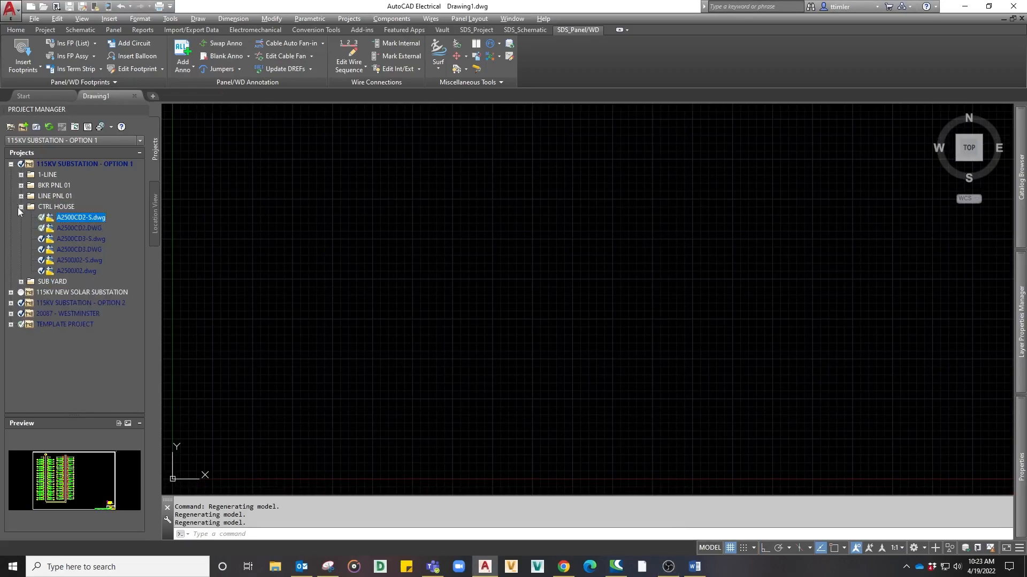
{"action": "left_click", "coordinate": [21, 207]}
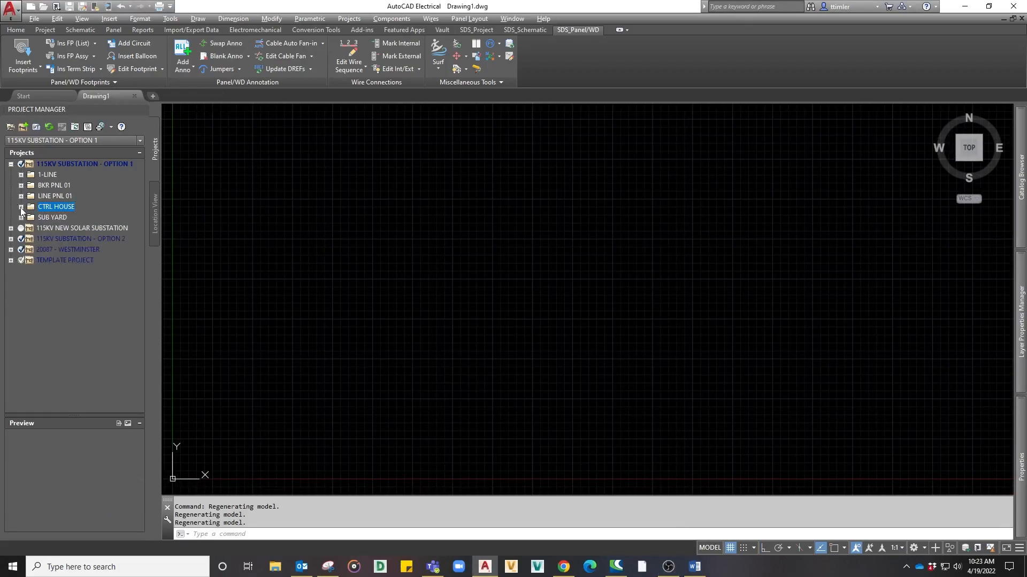
{"action": "left_click", "coordinate": [10, 165]}
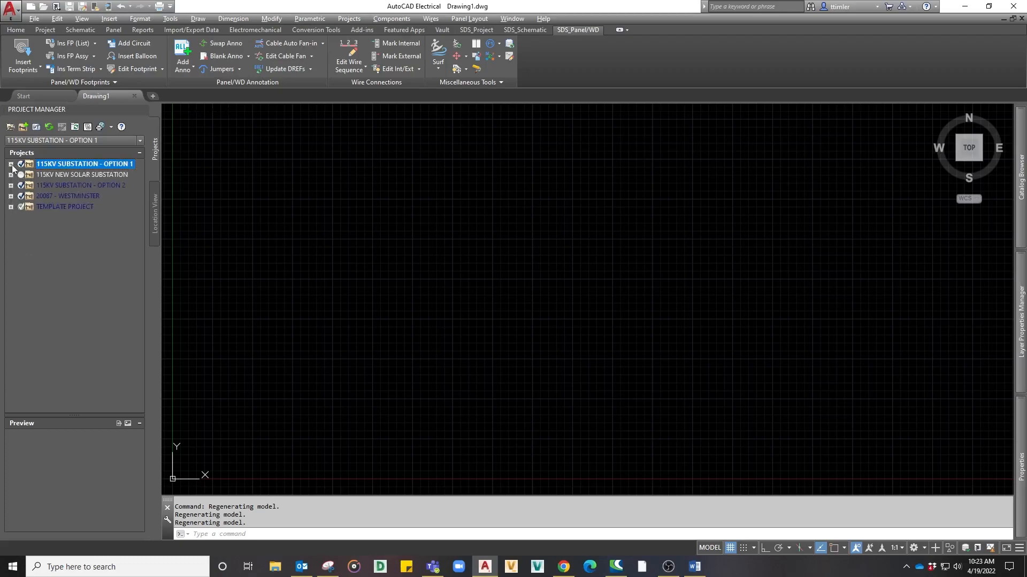
Change breaker CB9 in the 120 volt AC house panel on A2500A02 to component tag CB77 and pin 77.
{"action": "left_click", "coordinate": [80, 30]}
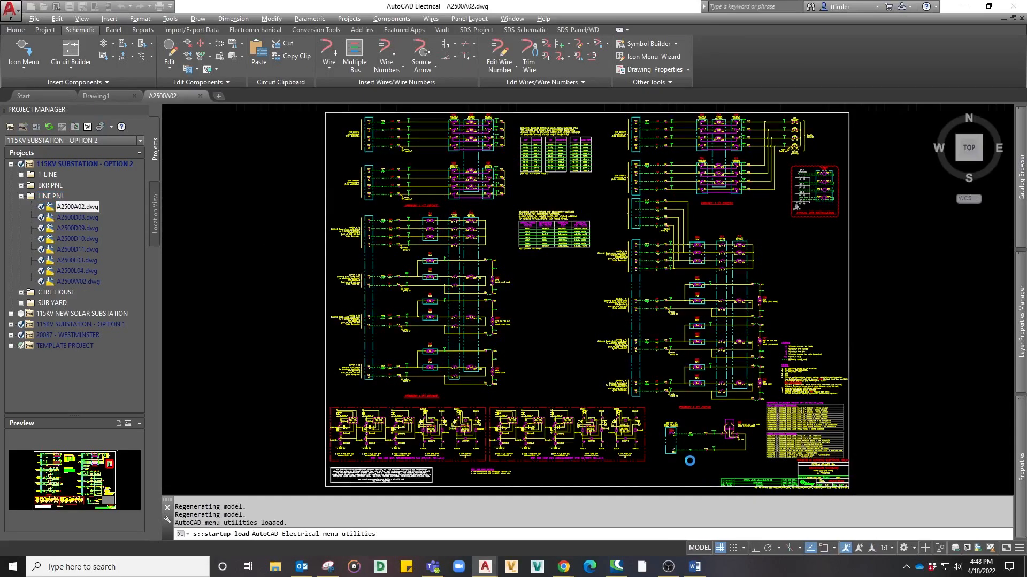
{"action": "scroll", "coordinate": [696, 461], "scroll_direction": "up", "scroll_amount": 6}
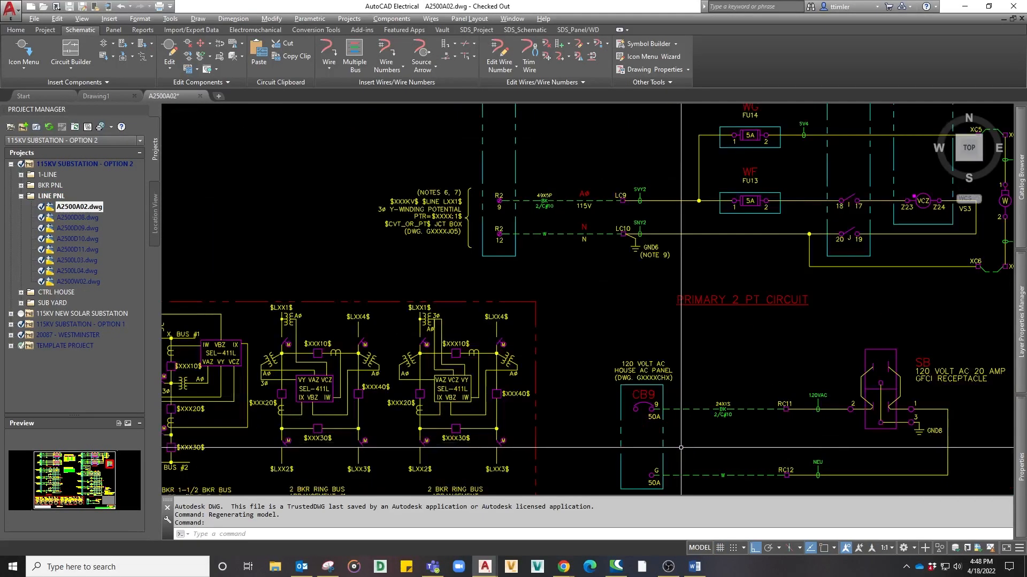
{"action": "right_click", "coordinate": [554, 327]}
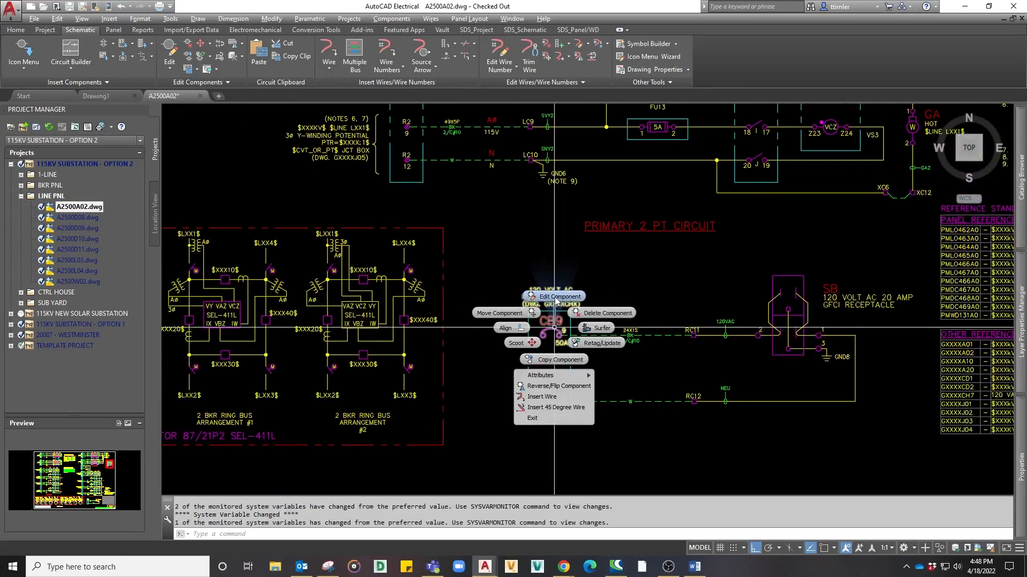
{"action": "left_click", "coordinate": [558, 302]}
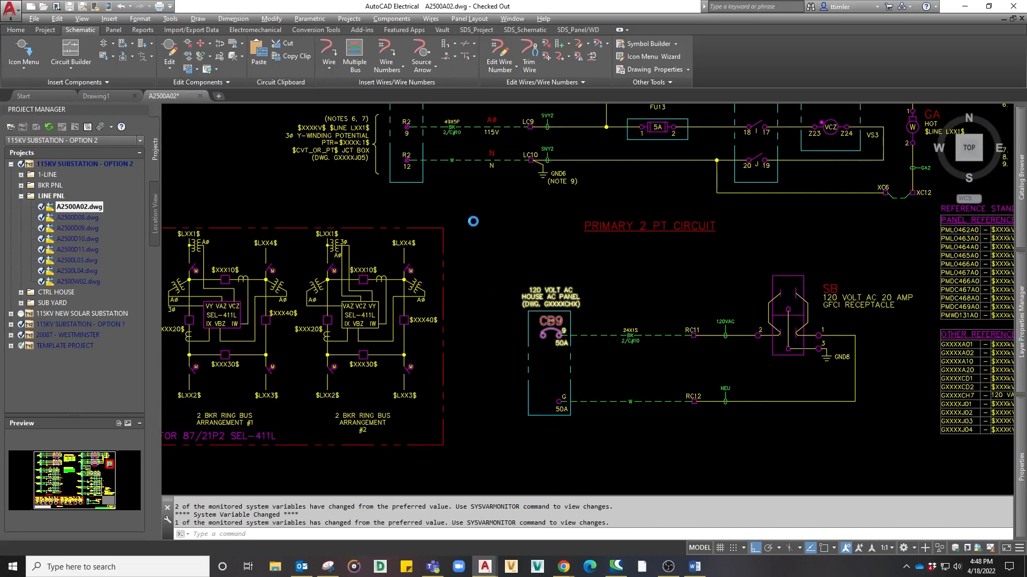
{"action": "left_click_drag", "start_coordinate": [455, 170], "coordinate": [458, 172]}
{"action": "type", "text": "77"}
{"action": "type", "text": "7"}
Set the breaker's current rating to 30A and its pole rating to 1P.
{"action": "left_click", "coordinate": [460, 356]}
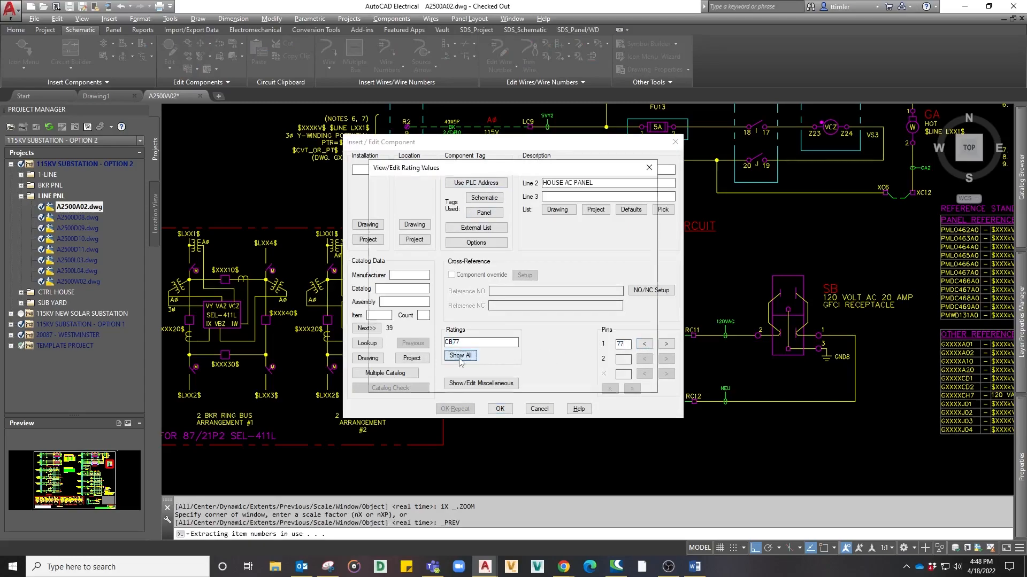
{"action": "left_click", "coordinate": [379, 201]}
{"action": "left_click_drag", "start_coordinate": [379, 201], "coordinate": [368, 207]}
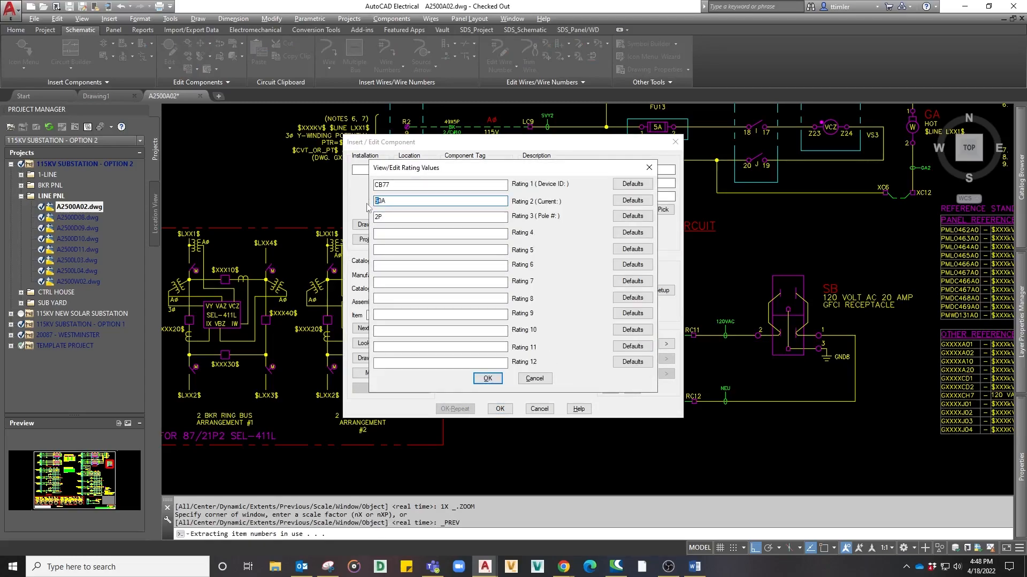
{"action": "key", "text": "Tab"}
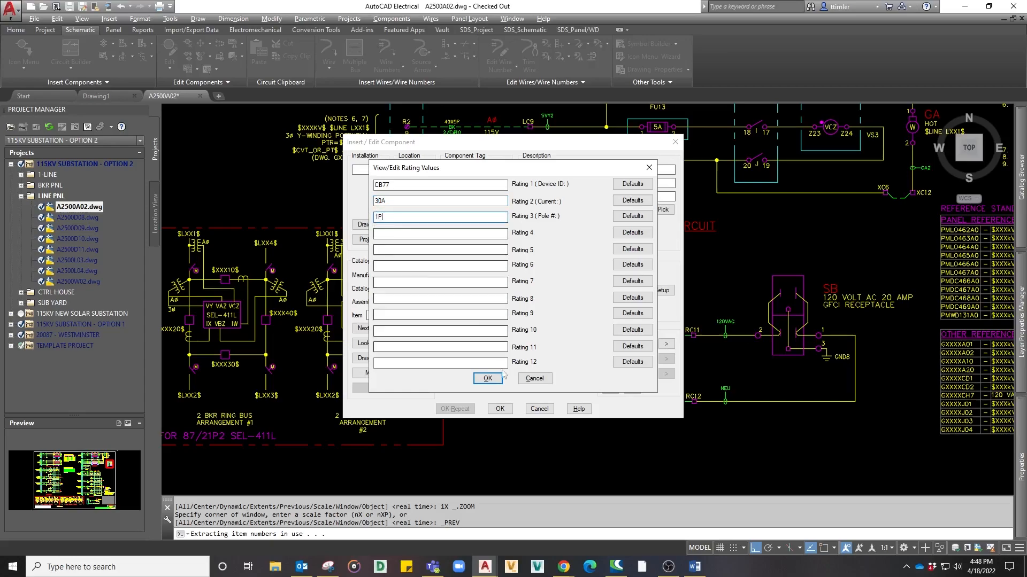
{"action": "left_click", "coordinate": [487, 378]}
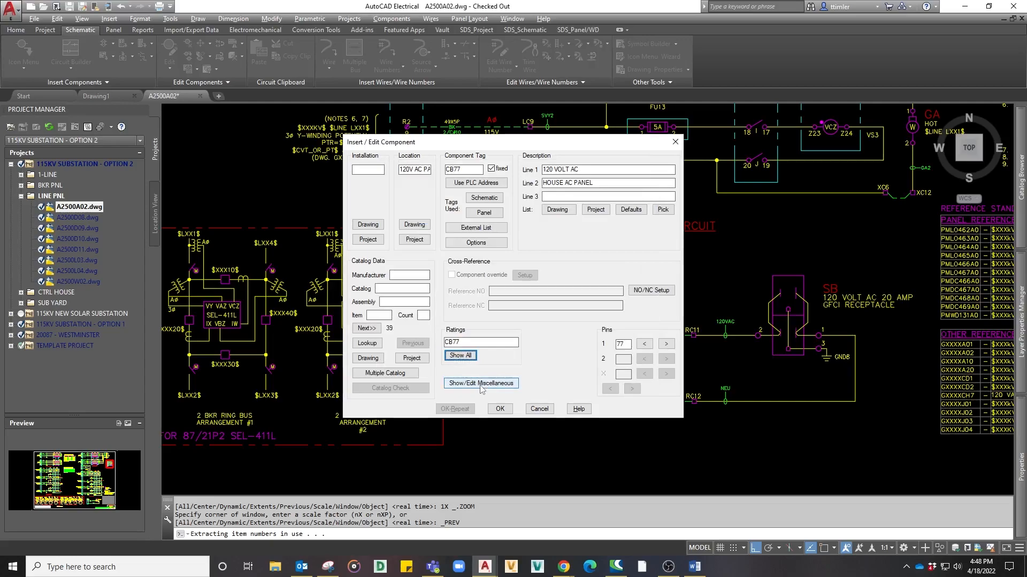
Examine the breaker's miscellaneous attributes, including its destination reference and FORMAT_DREF.
{"action": "left_click", "coordinate": [480, 384]}
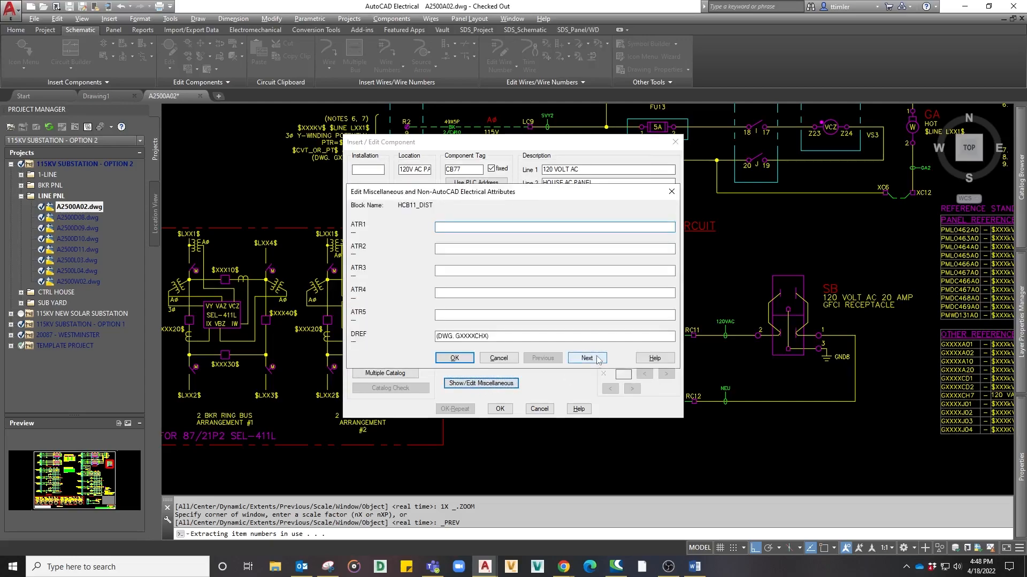
{"action": "left_click", "coordinate": [588, 361]}
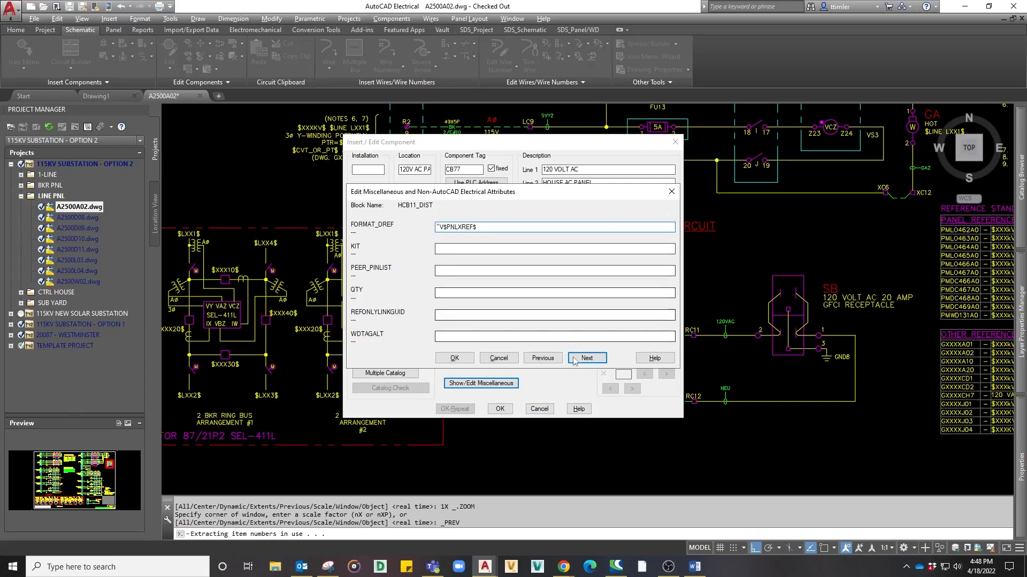
{"action": "left_click", "coordinate": [454, 358]}
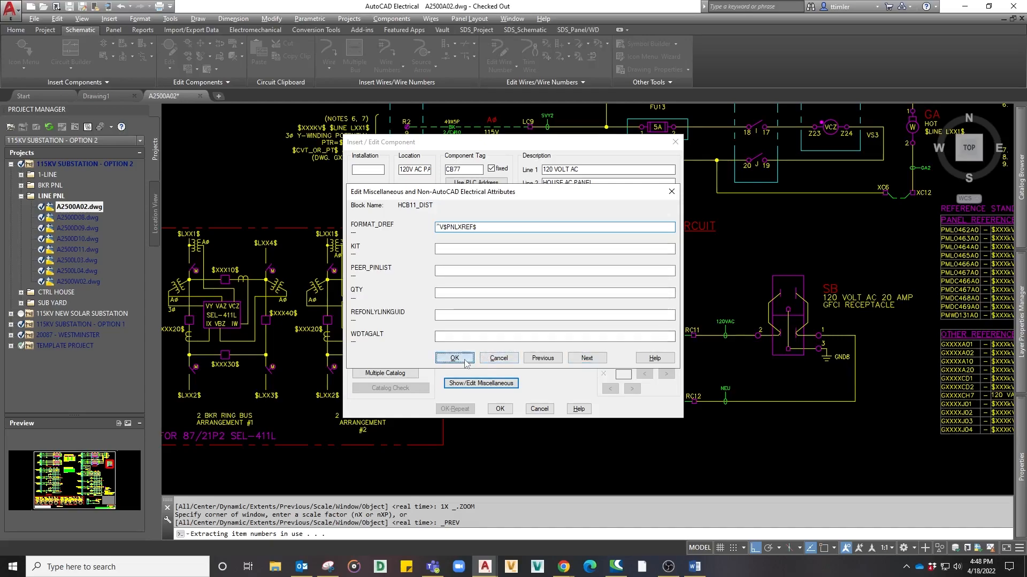
Apply the breaker's component edits and update its child components in Normal mode.
{"action": "left_click", "coordinate": [498, 409]}
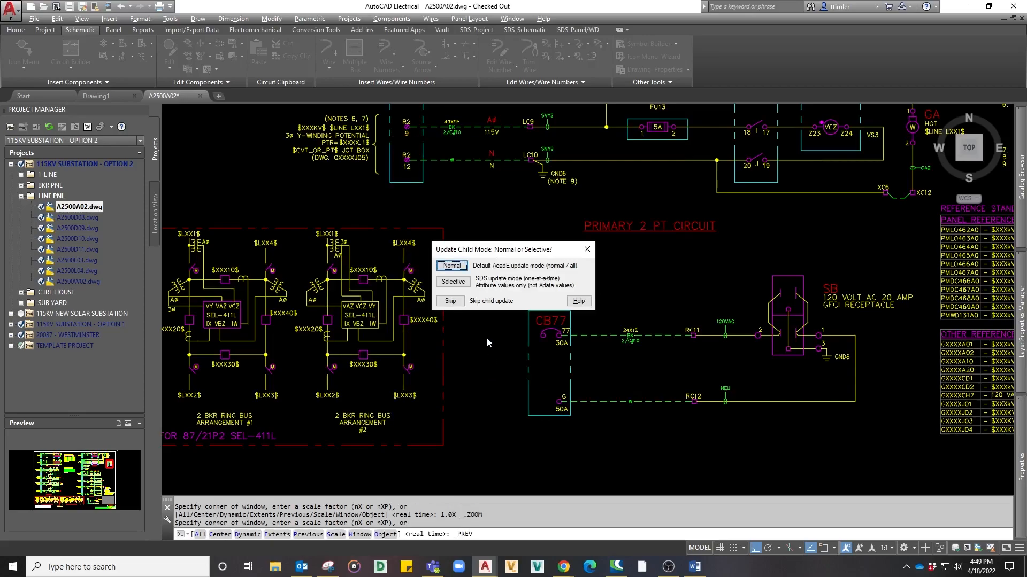
{"action": "left_click", "coordinate": [451, 265]}
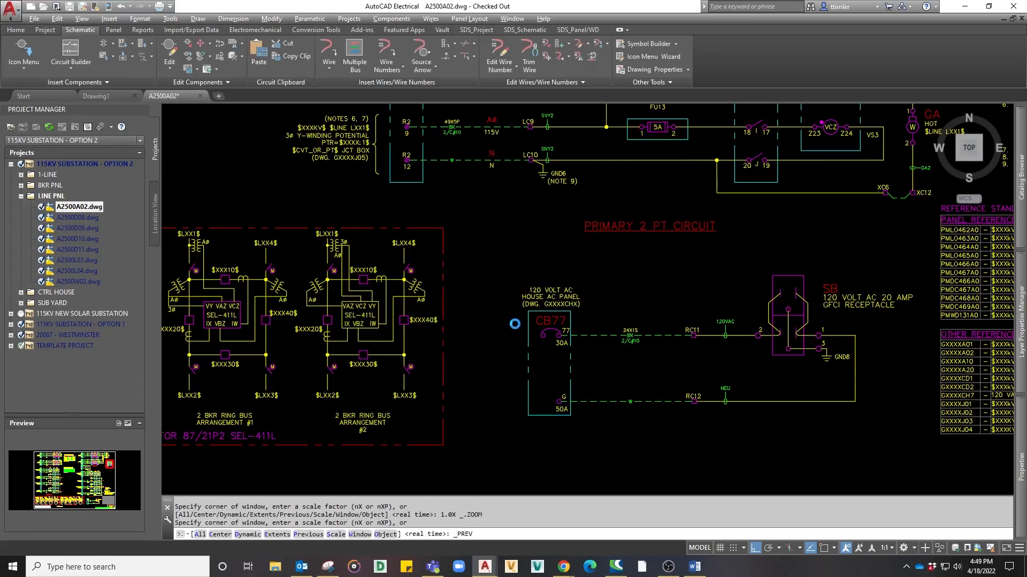
{"action": "left_click", "coordinate": [500, 320]}
{"action": "left_click", "coordinate": [547, 337]}
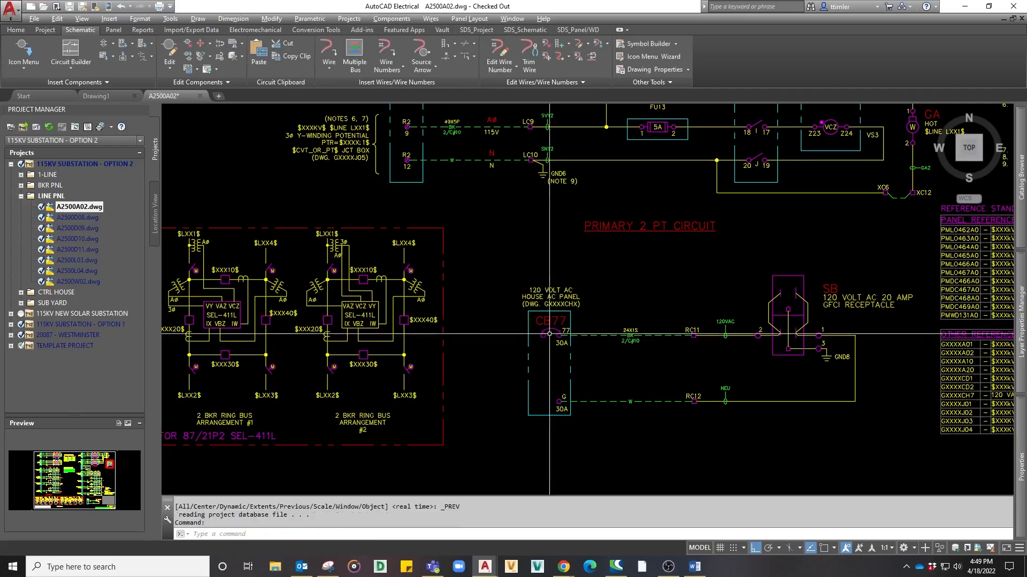
Edit CB77's neutral child component in the 120 volt AC house panel, setting its first pin to G.
{"action": "left_click", "coordinate": [563, 399]}
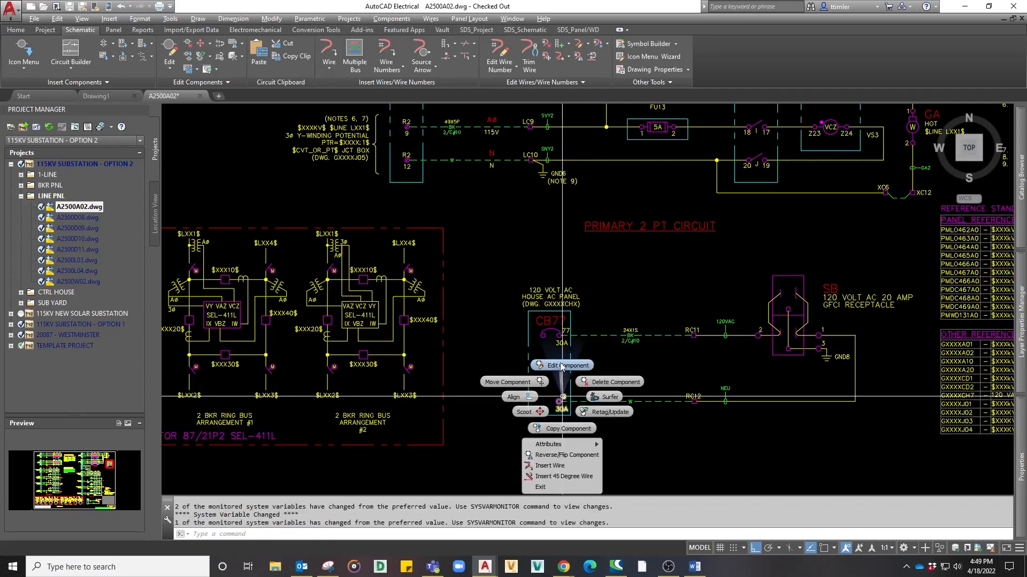
{"action": "double_click", "coordinate": [591, 297]}
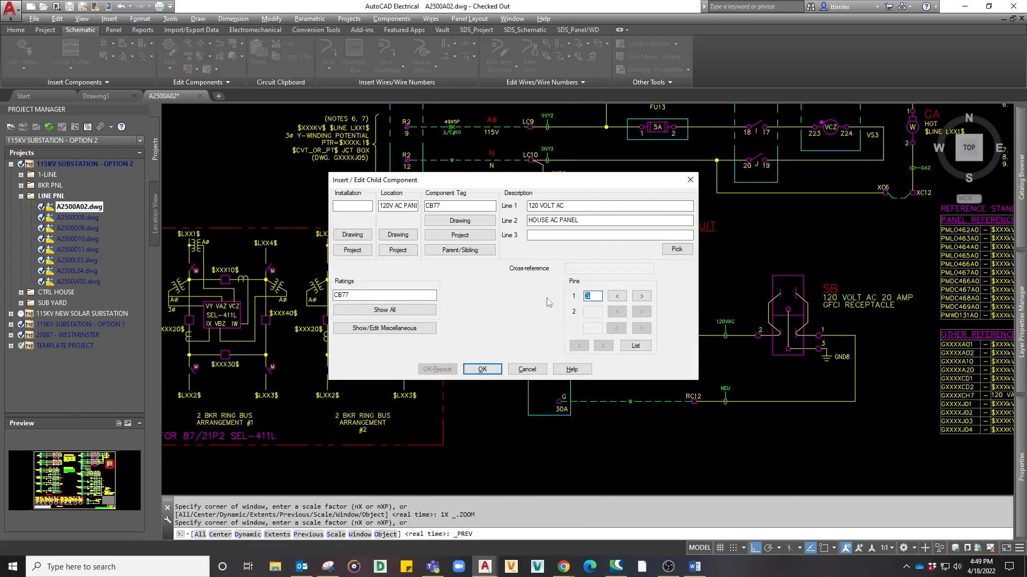
{"action": "left_click", "coordinate": [492, 372]}
{"action": "type", "text": "G"}
{"action": "left_click", "coordinate": [481, 369]}
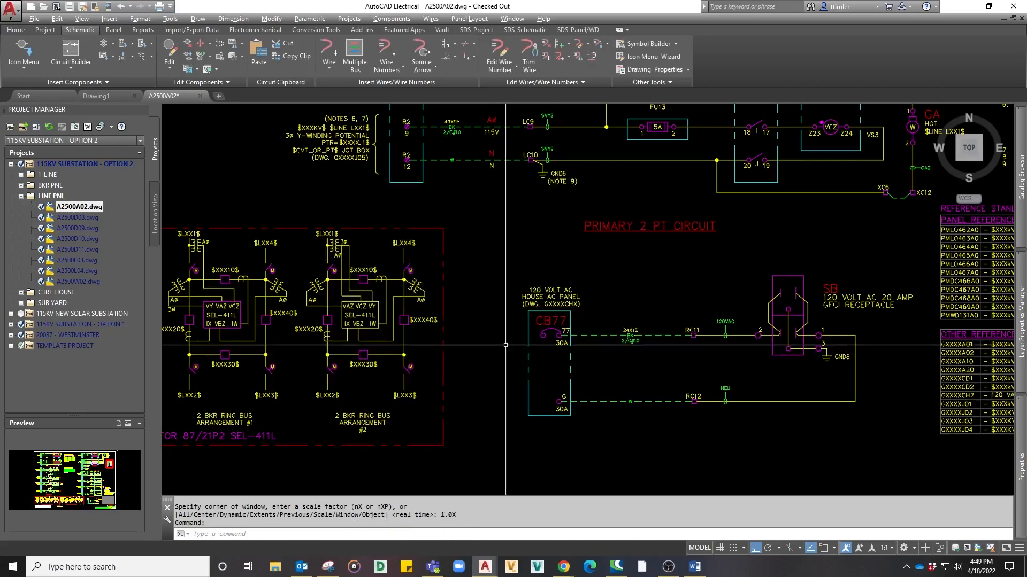
Set the receptacle supply's parent cable marker to tag 2410S with descriptions 2/C#10 and AC SOURCE #1, and save A2500A02.
{"action": "scroll", "coordinate": [530, 357], "scroll_direction": "down", "scroll_amount": 2}
{"action": "middle_click_drag", "start_coordinate": [523, 358], "coordinate": [600, 367]}
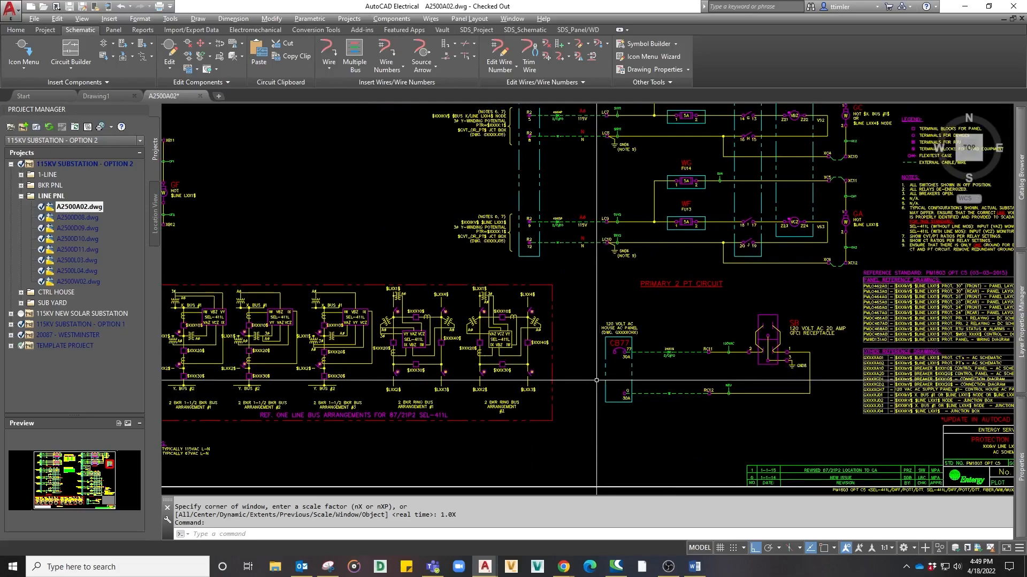
{"action": "scroll", "coordinate": [600, 367], "scroll_direction": "down", "scroll_amount": 5}
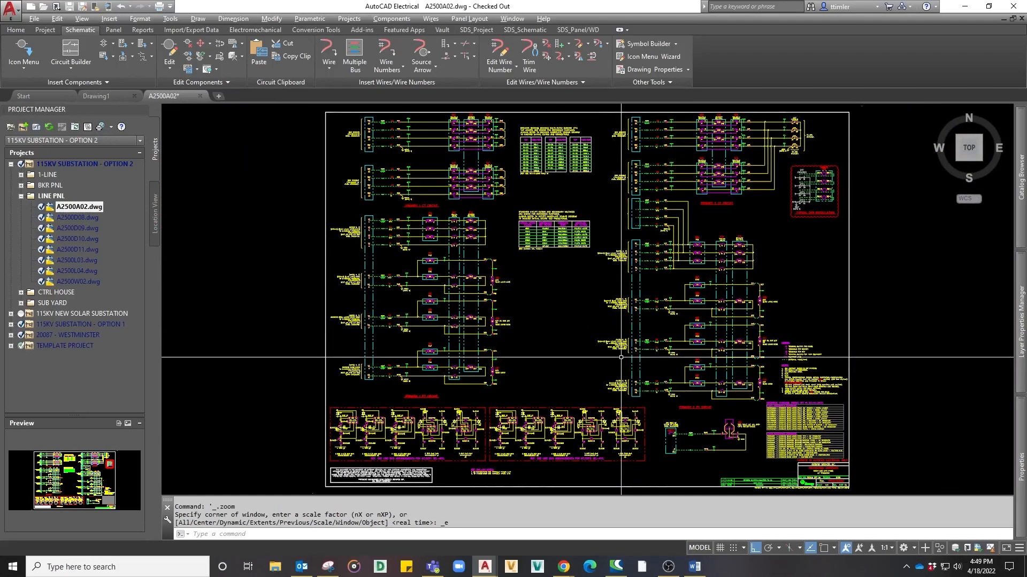
{"action": "scroll", "coordinate": [679, 431], "scroll_direction": "up", "scroll_amount": 2}
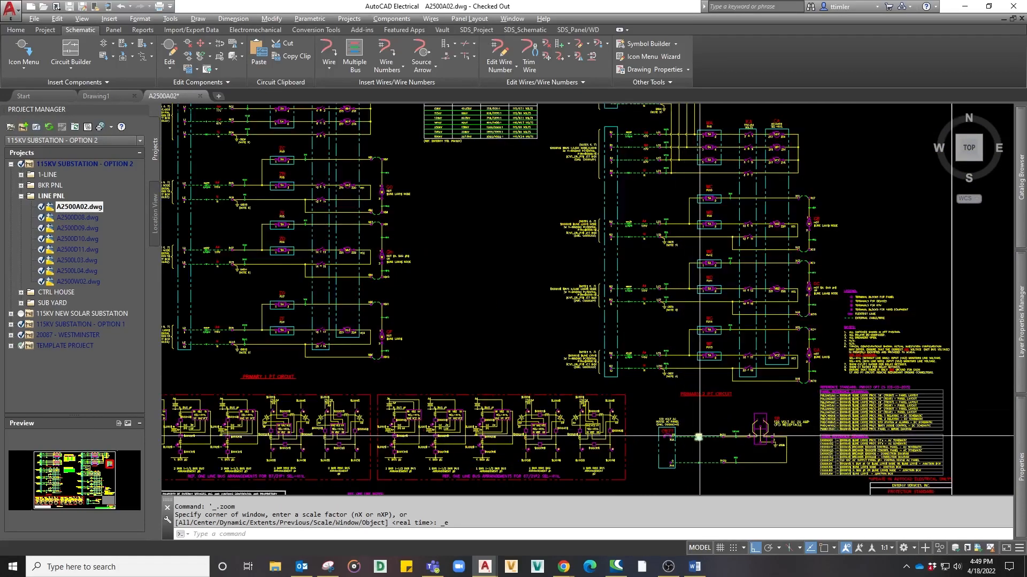
{"action": "right_click", "coordinate": [698, 437]}
{"action": "left_click", "coordinate": [699, 405]}
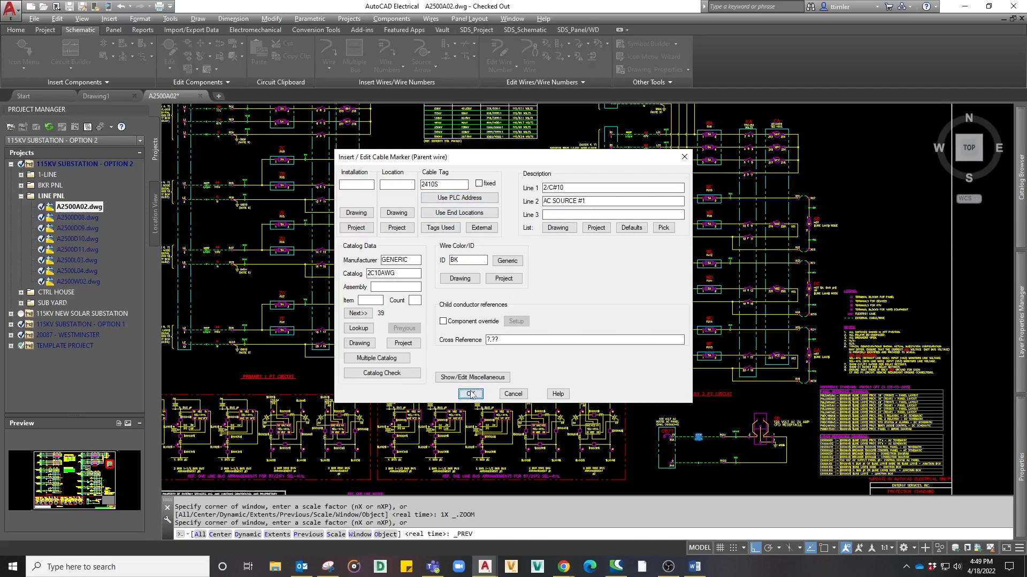
{"action": "left_click", "coordinate": [471, 395]}
{"action": "left_click", "coordinate": [451, 267]}
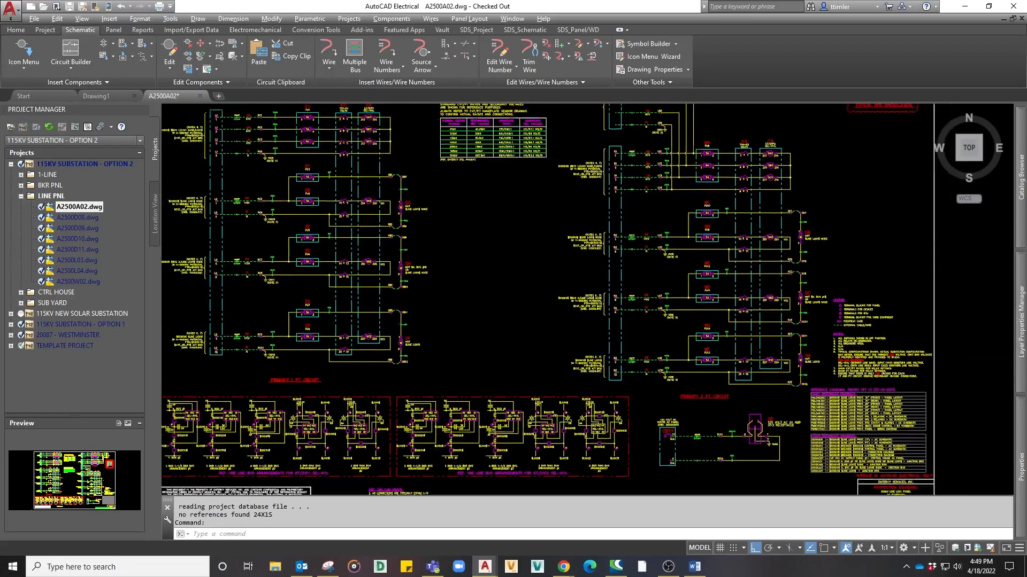
{"action": "middle_click", "coordinate": [531, 329]}
{"action": "middle_click", "coordinate": [530, 330]}
{"action": "key", "text": "ctrl+s"}
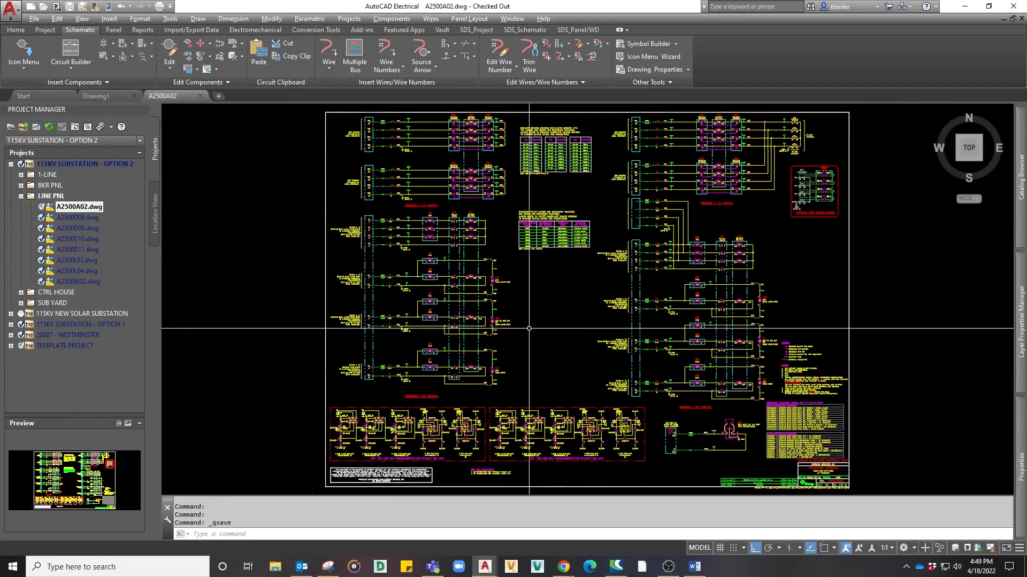
Surf the CB77 references from the house panel breaker and go to its footprint in drawing A2500CD2.
{"action": "right_click", "coordinate": [669, 431]}
{"action": "left_click", "coordinate": [700, 431]}
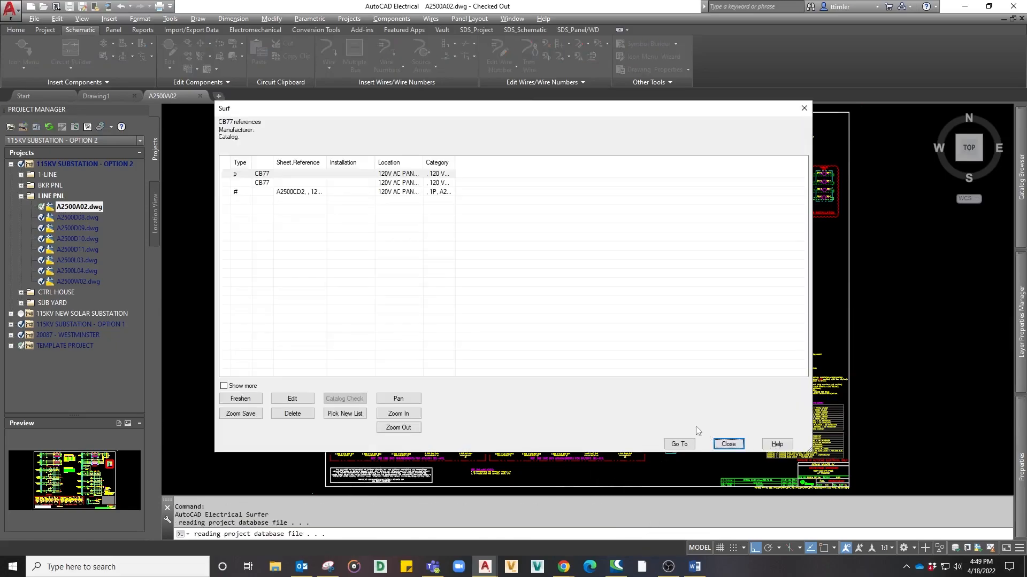
{"action": "left_click", "coordinate": [295, 192]}
{"action": "left_click", "coordinate": [679, 444]}
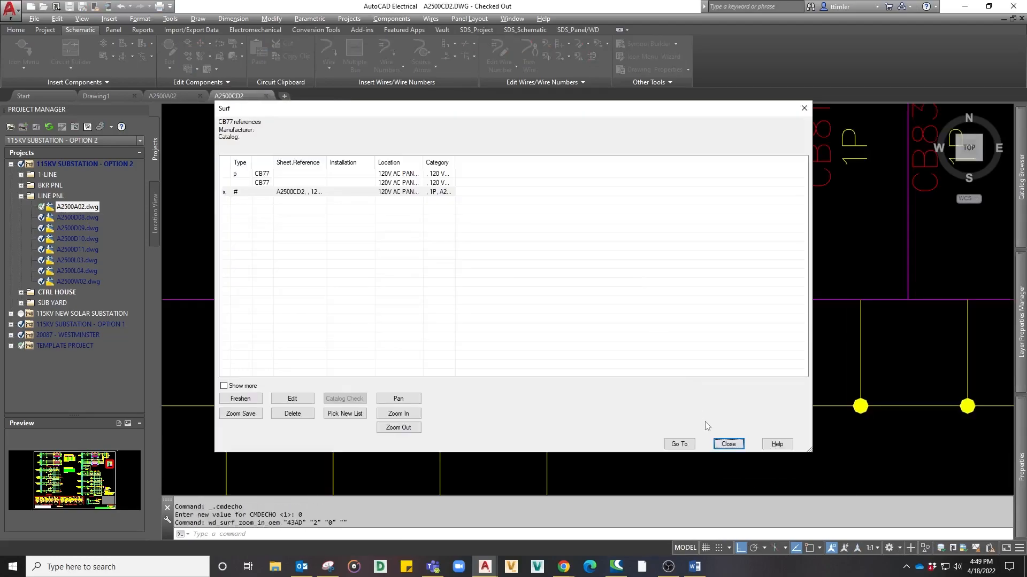
{"action": "left_click", "coordinate": [727, 444]}
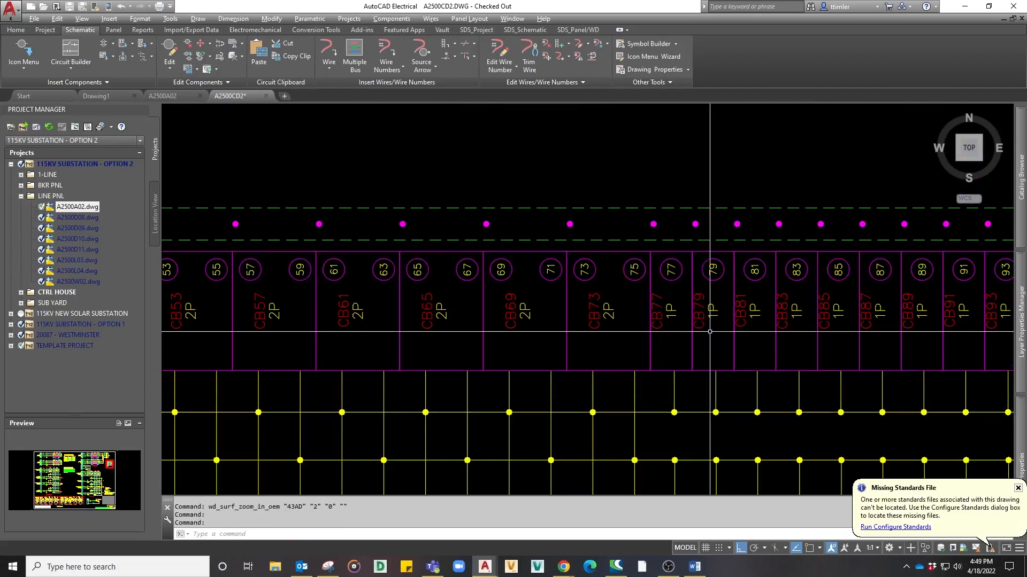
Add wiring diagram annotation to breaker CB77 in the A2500CD2 panel using the existing format settings.
{"action": "scroll", "coordinate": [609, 405], "scroll_direction": "down", "scroll_amount": 2}
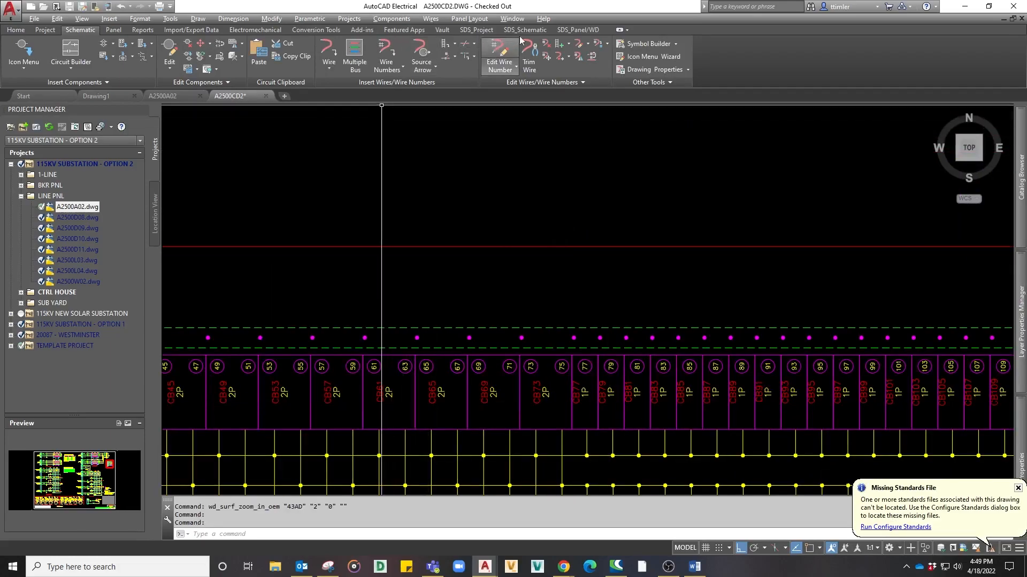
{"action": "left_click", "coordinate": [570, 30]}
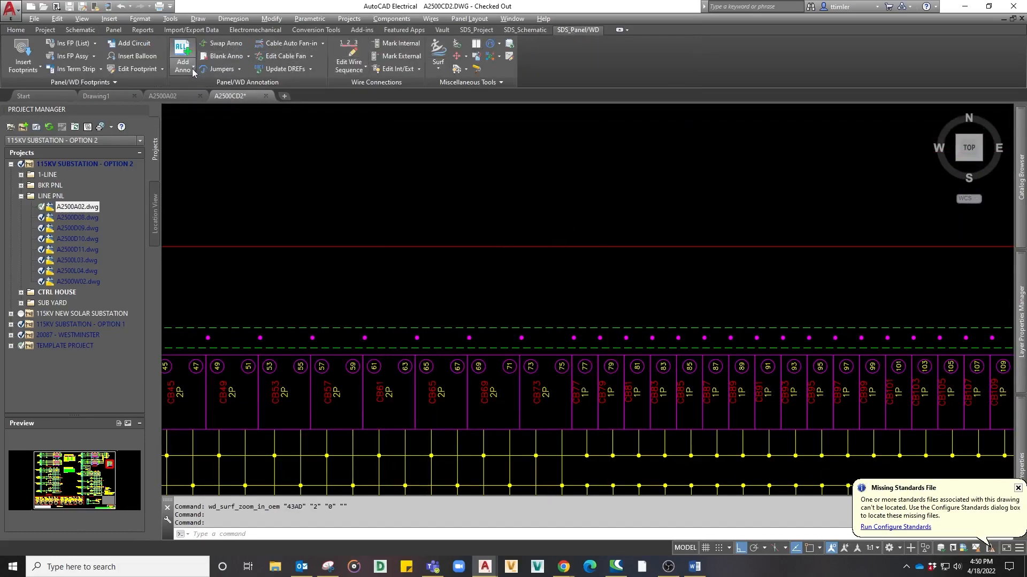
{"action": "left_click", "coordinate": [184, 49]}
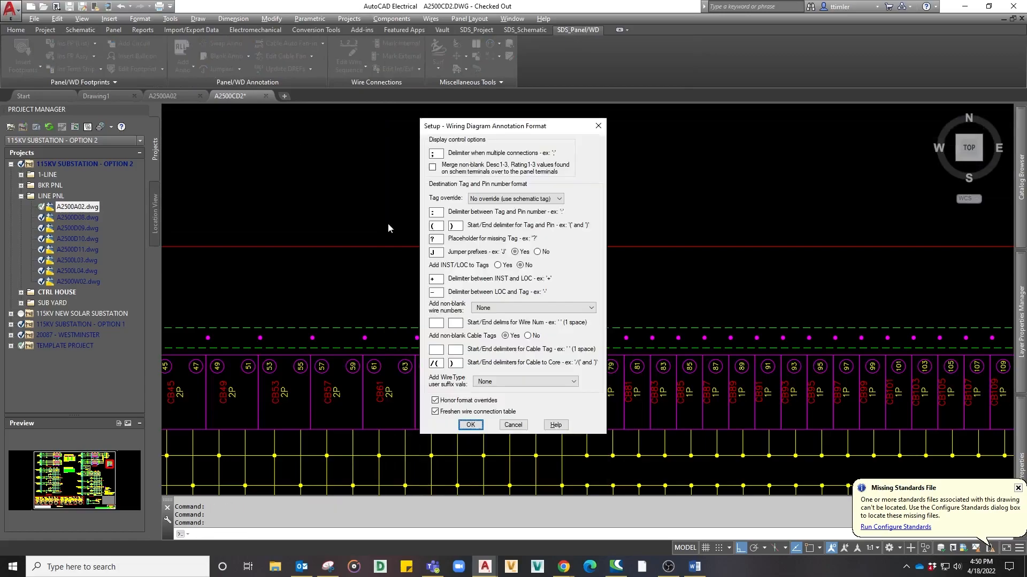
{"action": "left_click", "coordinate": [471, 425]}
{"action": "left_click", "coordinate": [584, 393]}
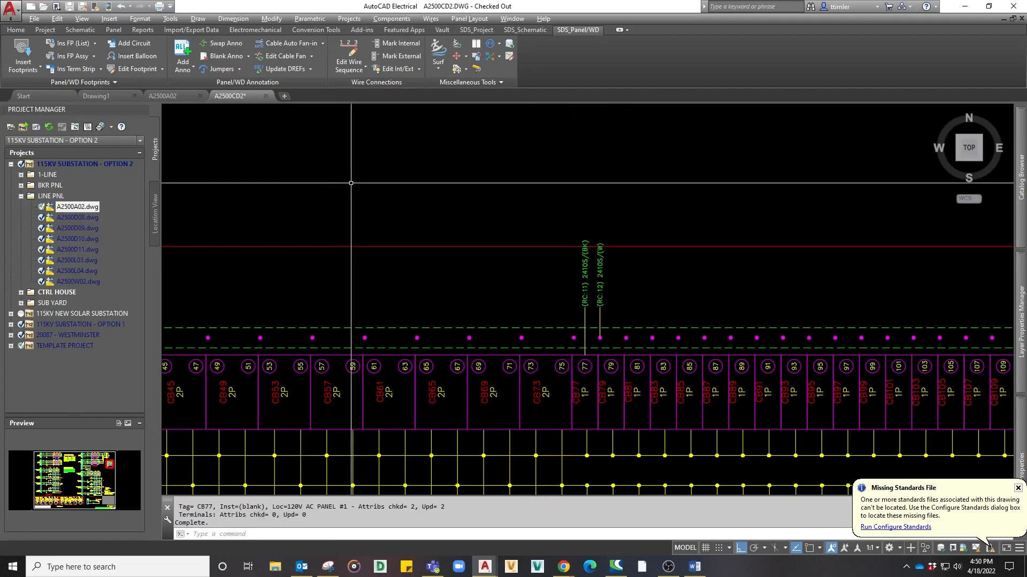
Run the automatic cable fan-in drawing-wide, redisplaying annotations as non-blank cable wire color only.
{"action": "left_click", "coordinate": [308, 48]}
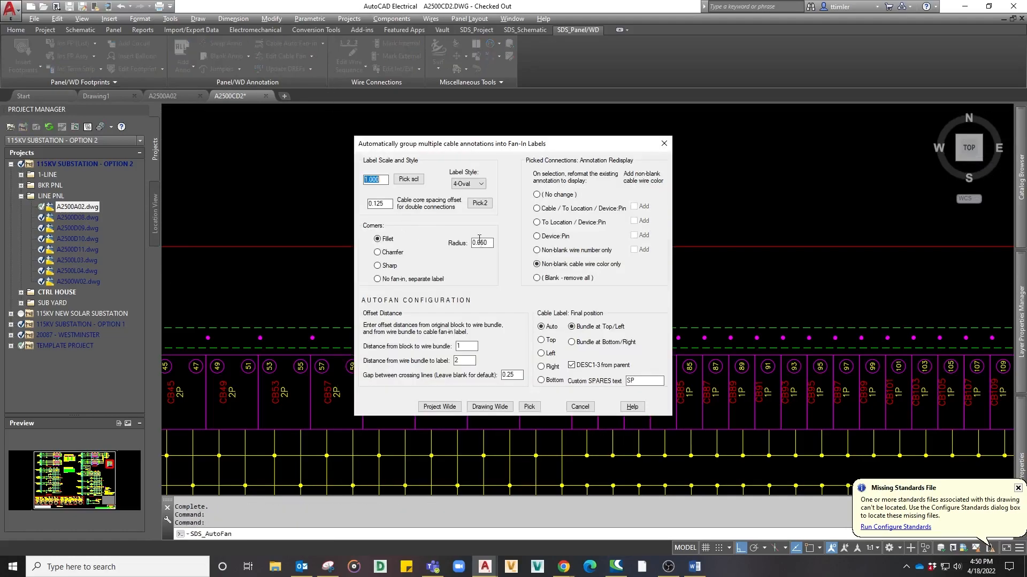
{"action": "left_click", "coordinate": [540, 266]}
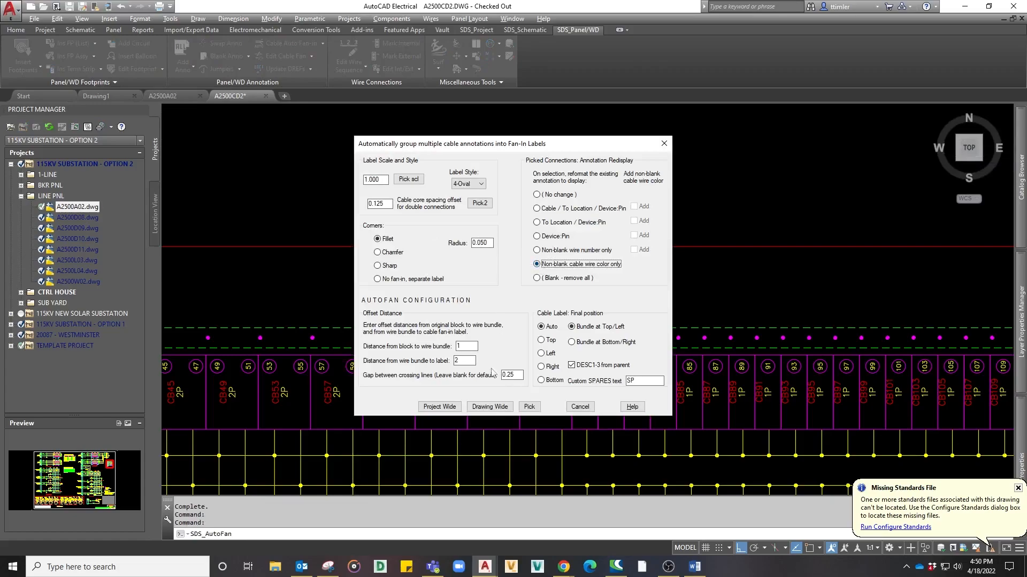
{"action": "left_click", "coordinate": [497, 408]}
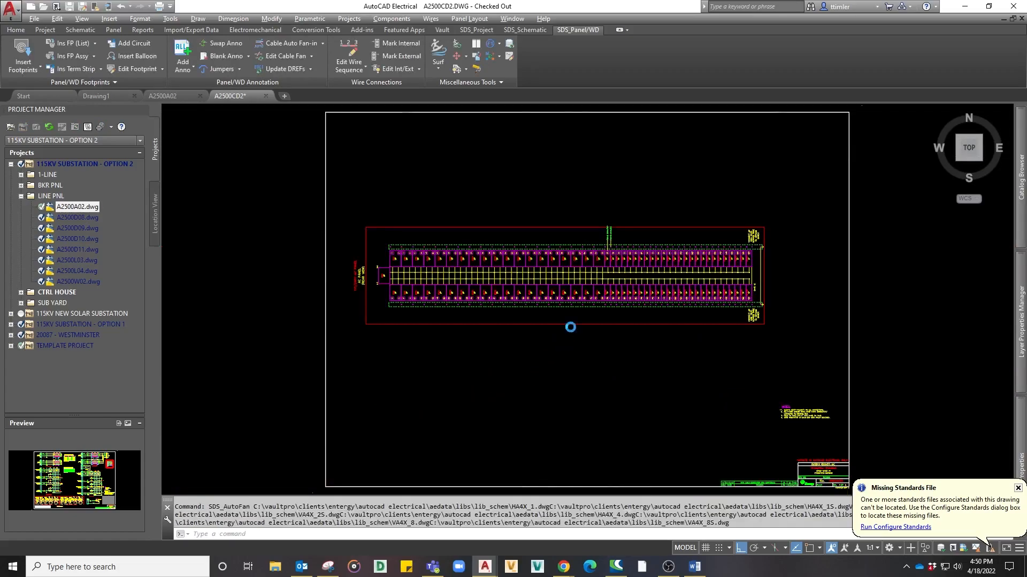
{"action": "scroll", "coordinate": [592, 288], "scroll_direction": "up", "scroll_amount": 5}
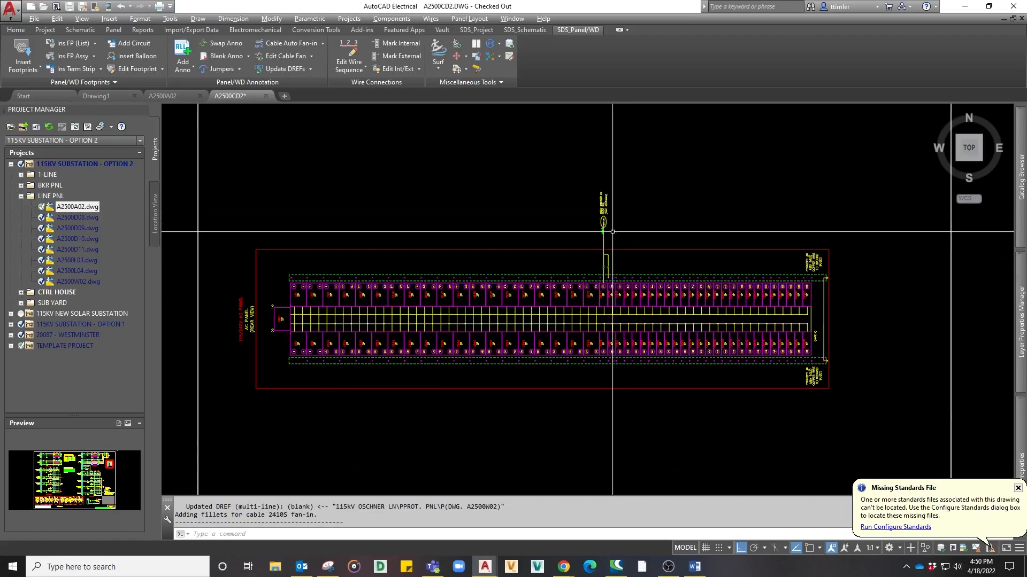
Stretch the upper end of the cable 2410S fan-in line to the label oval's lower quadrant and save A2500CD2.
{"action": "left_click", "coordinate": [598, 236]}
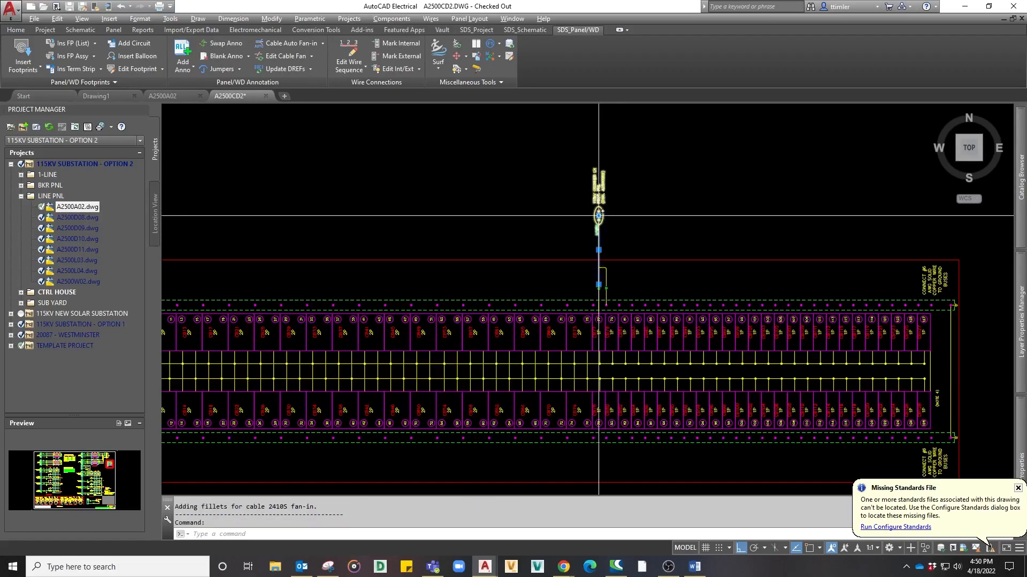
{"action": "left_click", "coordinate": [598, 217]}
{"action": "scroll", "coordinate": [599, 221], "scroll_direction": "up", "scroll_amount": 5}
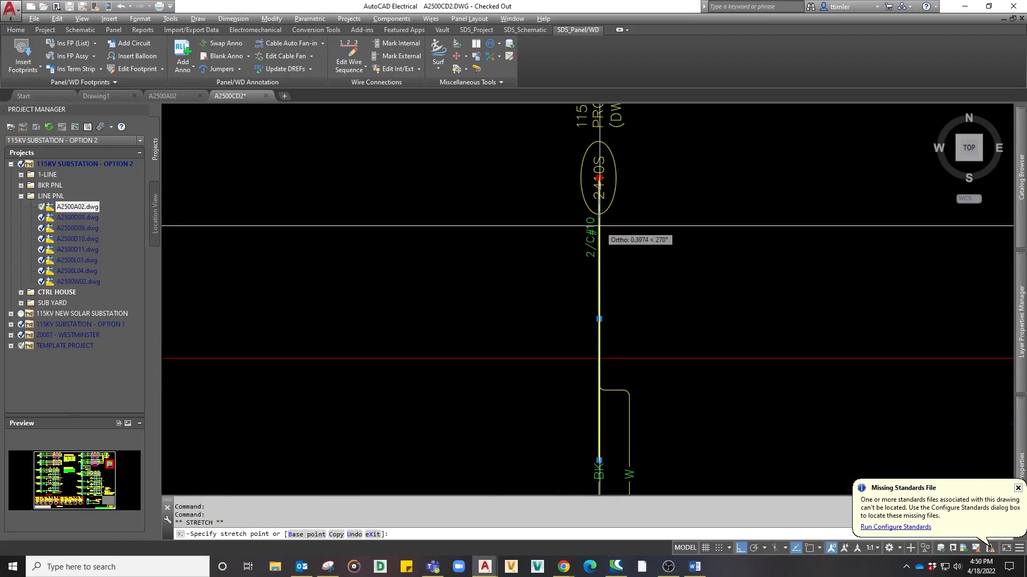
{"action": "right_click", "coordinate": [599, 219], "text": "shift"}
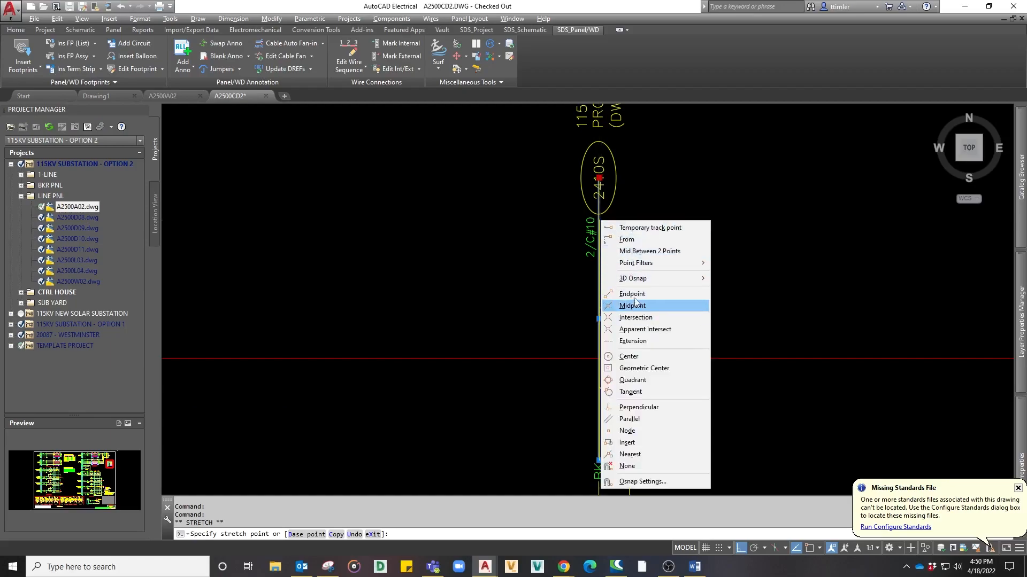
{"action": "left_click", "coordinate": [632, 380]}
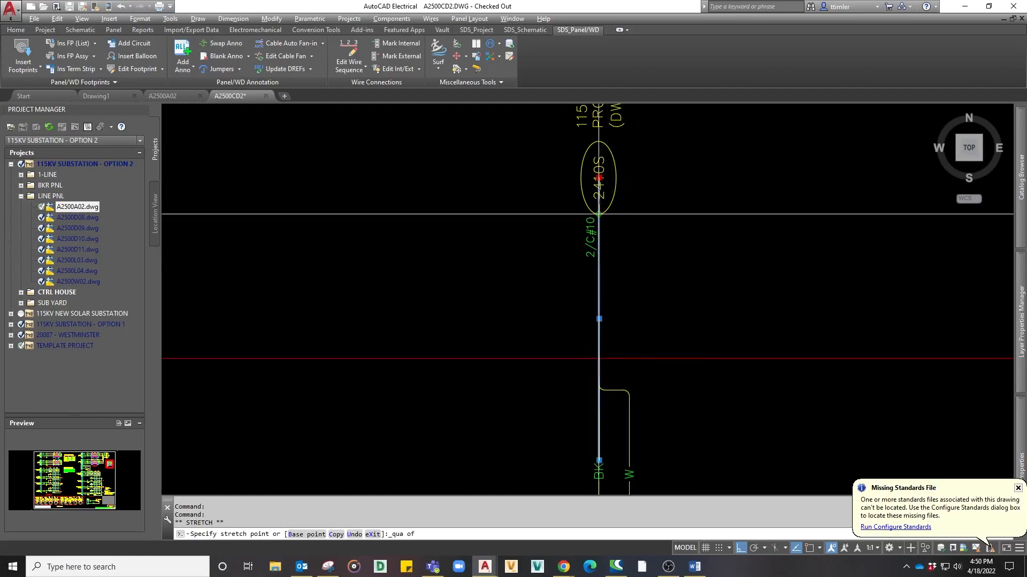
{"action": "scroll", "coordinate": [602, 222], "scroll_direction": "down", "scroll_amount": 3}
{"action": "key", "text": "Escape"}
{"action": "scroll", "coordinate": [588, 225], "scroll_direction": "up", "scroll_amount": 2}
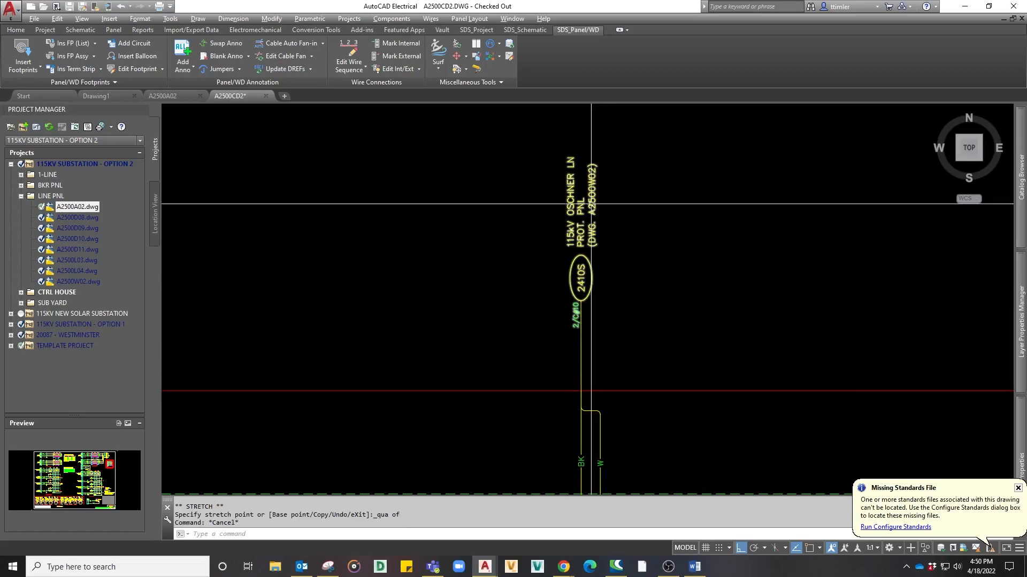
{"action": "middle_click", "coordinate": [610, 216]}
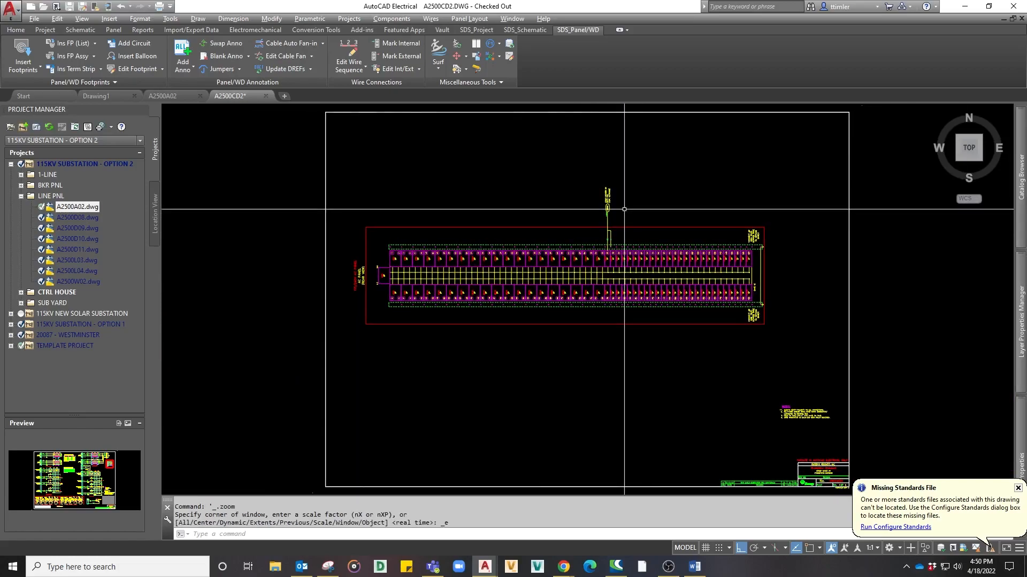
{"action": "key", "text": "ctrl+s"}
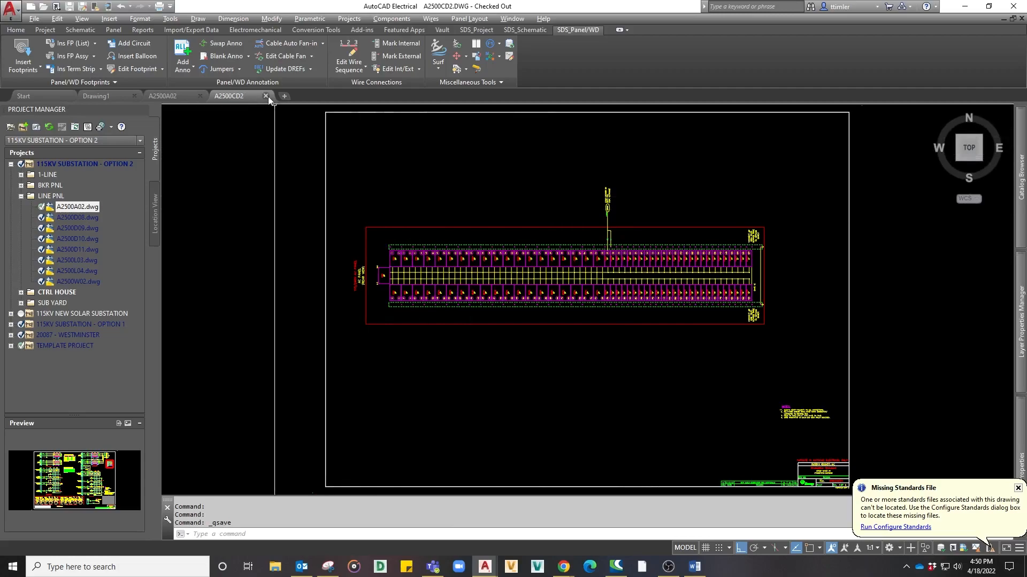
Open drawing A2500W02 and delete the 24X1S cable label with its fan-in wiring at terminals RC 11 and 12.
{"action": "double_click", "coordinate": [76, 280]}
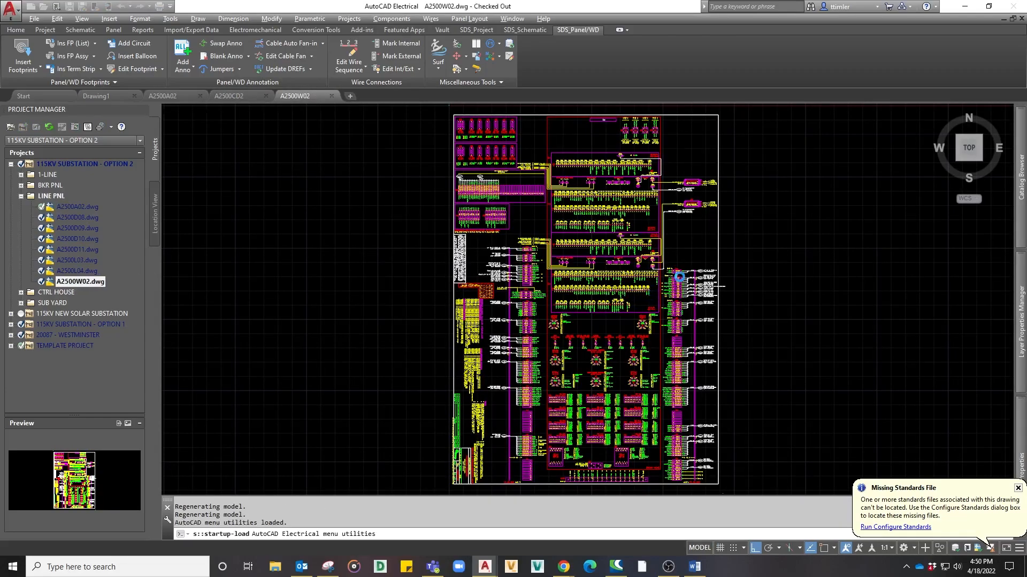
{"action": "scroll", "coordinate": [695, 298], "scroll_direction": "up", "scroll_amount": 5}
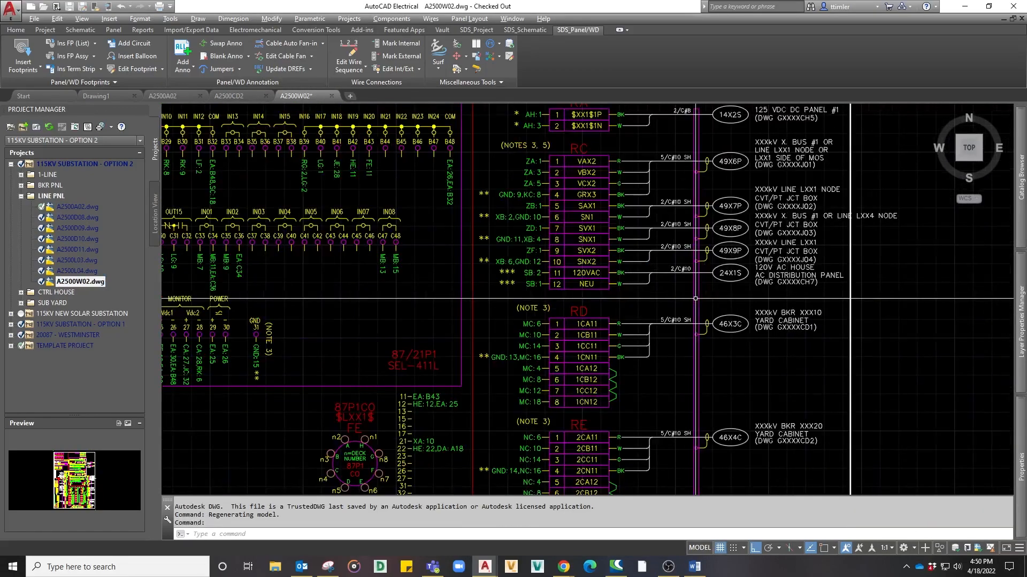
{"action": "left_click", "coordinate": [772, 295]}
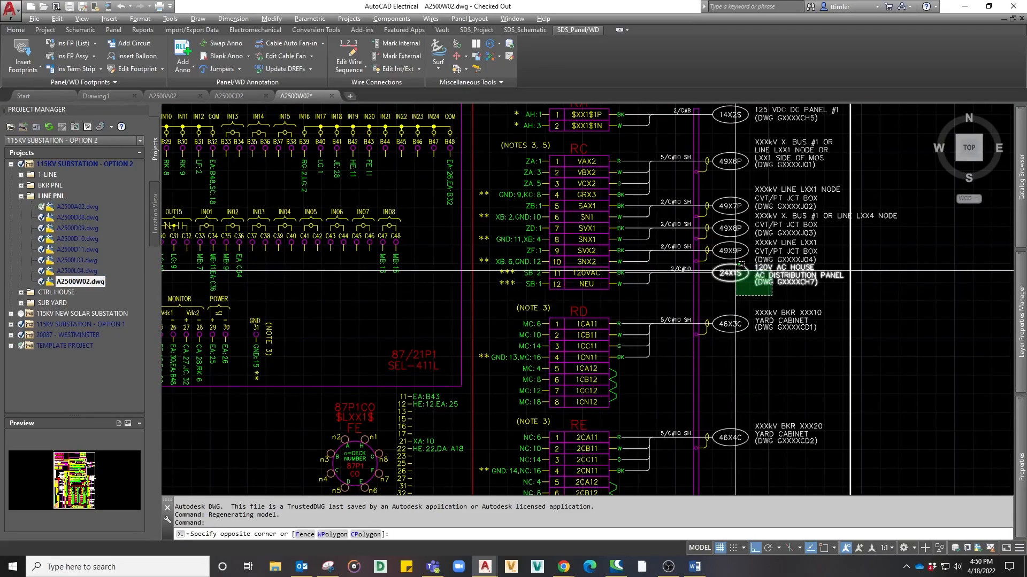
{"action": "left_click", "coordinate": [740, 264]}
{"action": "left_click", "coordinate": [668, 295]}
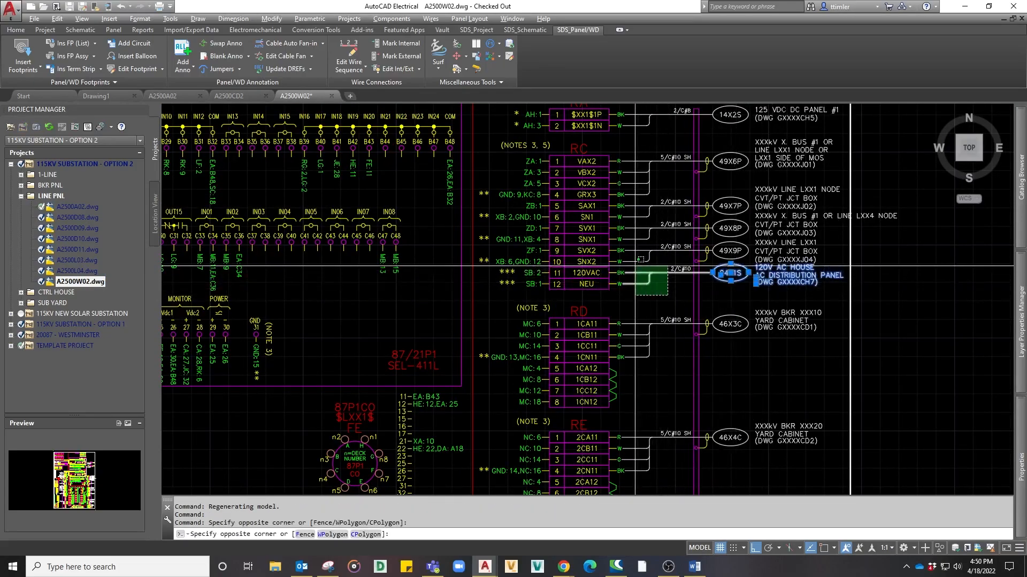
{"action": "left_click", "coordinate": [636, 266]}
{"action": "key", "text": "Delete"}
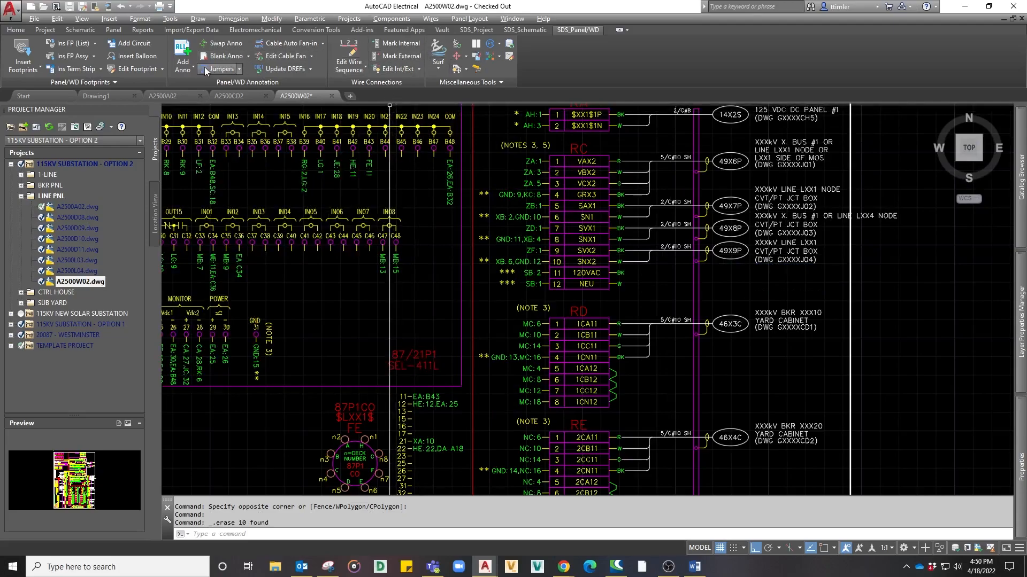
Add wiring diagram annotation to the 120VAC and NEU terminals, 11 and 12, of terminal strip RC.
{"action": "left_click", "coordinate": [187, 70]}
{"action": "left_click", "coordinate": [202, 115]}
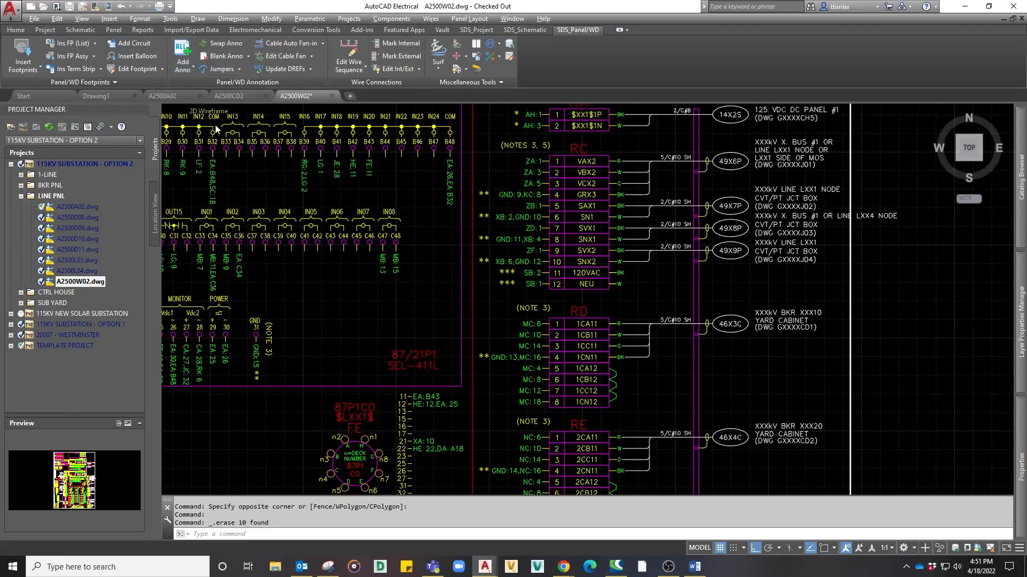
{"action": "left_click", "coordinate": [469, 425]}
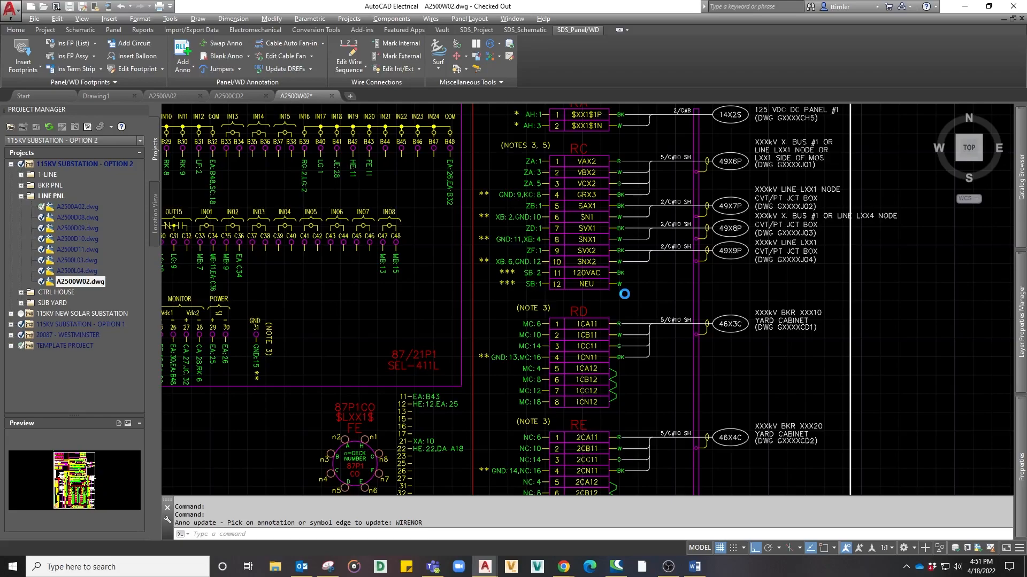
{"action": "left_click", "coordinate": [609, 285]}
{"action": "right_click", "coordinate": [629, 297]}
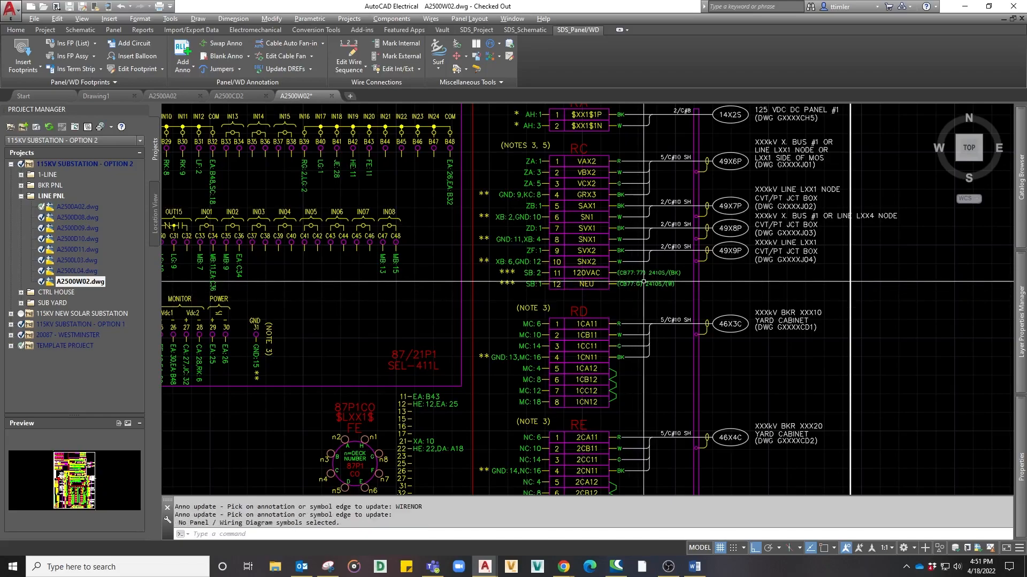
Group the cable annotations at RC terminals 11 and 12 into a right-side 4-Oval fan-in label for 2410S, displaying cable wire color only.
{"action": "middle_click_drag", "start_coordinate": [629, 298], "coordinate": [629, 315]}
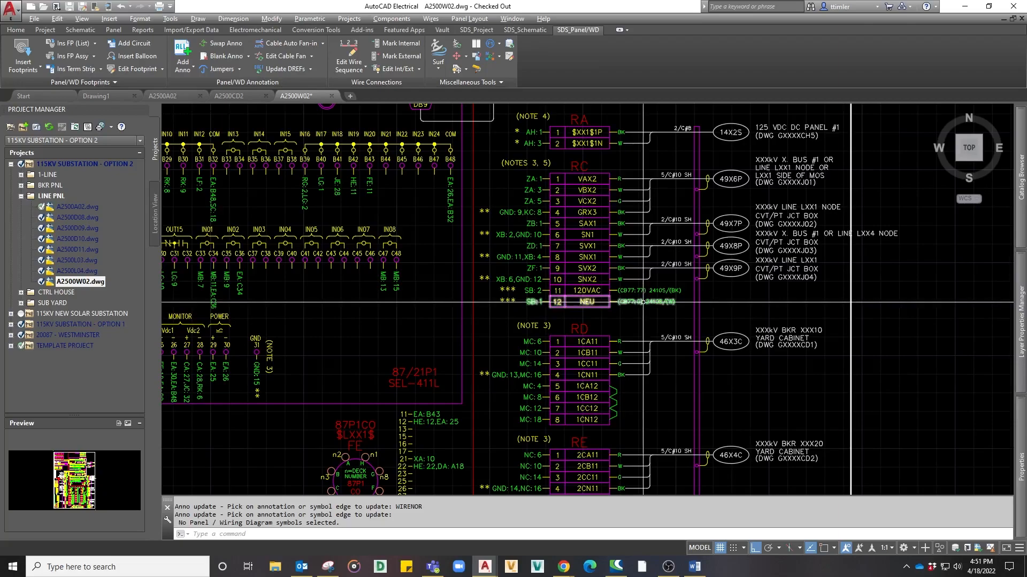
{"action": "left_click", "coordinate": [322, 42]}
{"action": "left_click", "coordinate": [301, 79]}
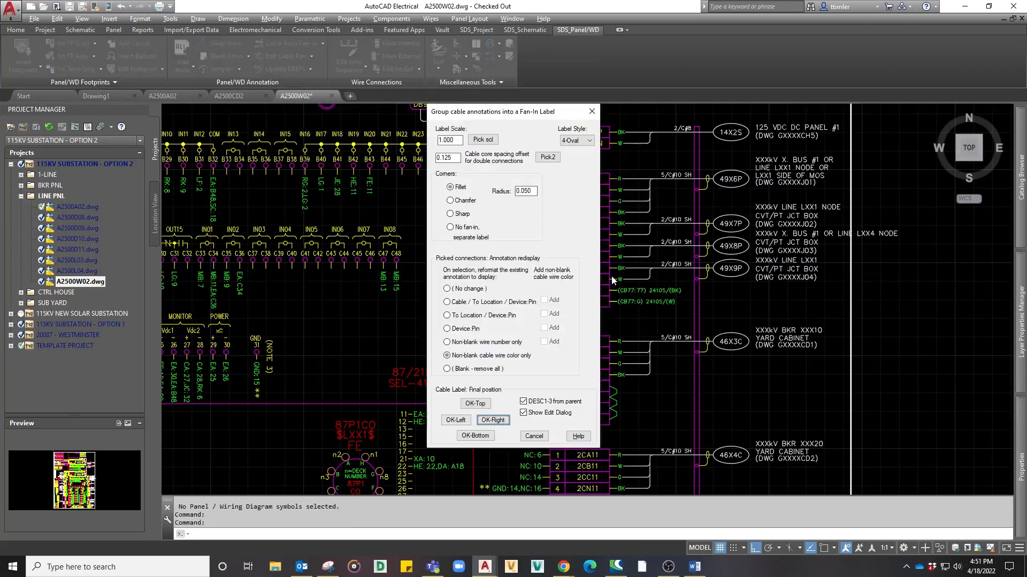
{"action": "left_click", "coordinate": [493, 420]}
{"action": "left_click", "coordinate": [652, 291]}
{"action": "left_click", "coordinate": [650, 302]}
{"action": "key", "text": "Return"}
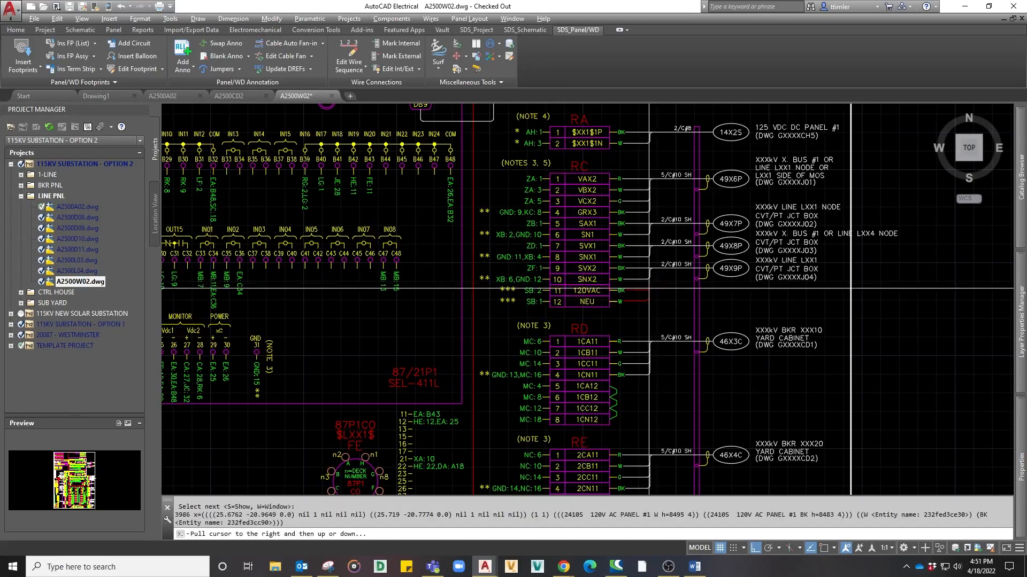
{"action": "left_click", "coordinate": [712, 290]}
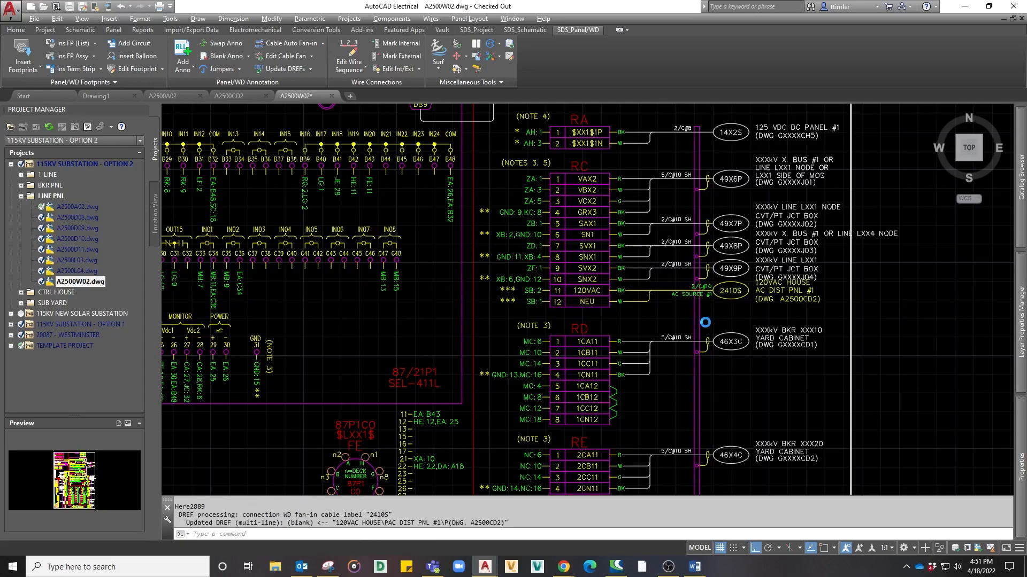
{"action": "left_click", "coordinate": [483, 369]}
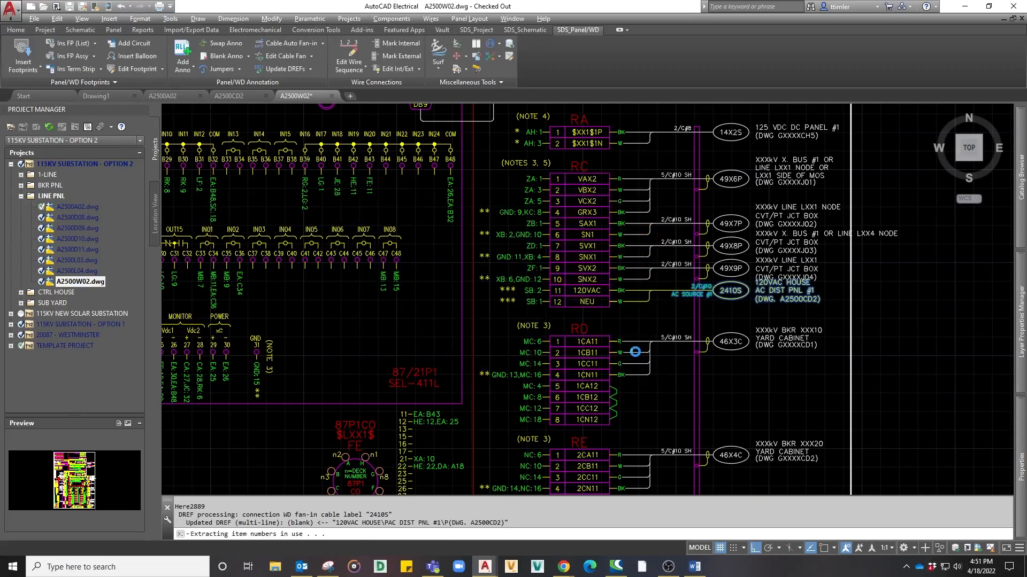
{"action": "key", "text": "Escape"}
Hide the AC SOURCE #1 attribute of the 2410S cable label.
{"action": "scroll", "coordinate": [706, 296], "scroll_direction": "up", "scroll_amount": 4}
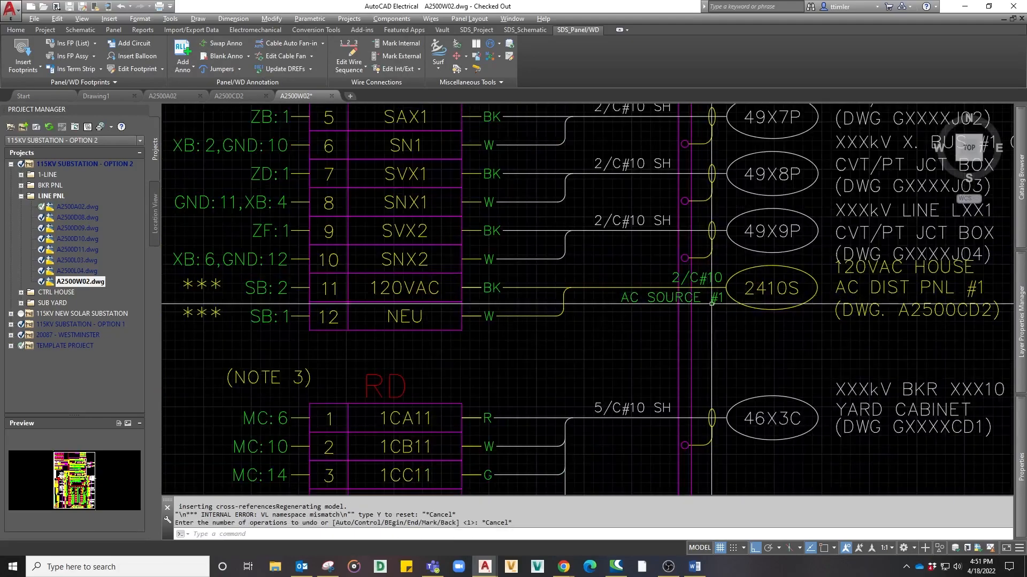
{"action": "right_click", "coordinate": [710, 302]}
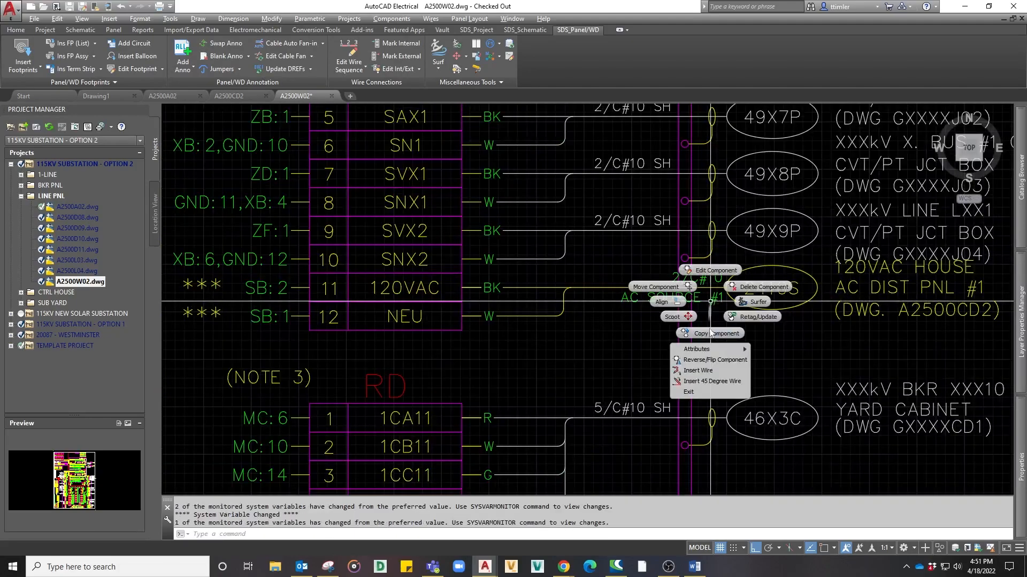
{"action": "mouse_move", "coordinate": [728, 351]}
{"action": "left_click", "coordinate": [761, 369]}
{"action": "left_click", "coordinate": [671, 297]}
Move the 2/C#10 description attribute of the 2410S label left along its wire, clear of the vertical line beside the oval.
{"action": "right_click", "coordinate": [710, 277]}
{"action": "mouse_move", "coordinate": [727, 326]}
{"action": "left_click", "coordinate": [770, 337]}
{"action": "left_click", "coordinate": [699, 279]}
{"action": "right_click", "coordinate": [694, 299]}
{"action": "left_click", "coordinate": [692, 302]}
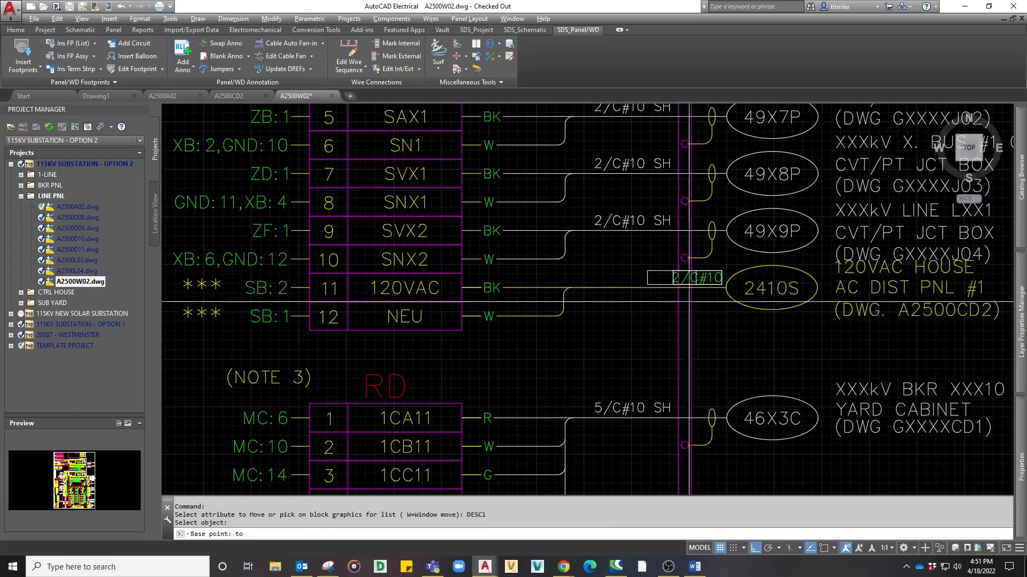
{"action": "left_click", "coordinate": [664, 303]}
{"action": "right_click", "coordinate": [664, 303]}
Surf the references of the 120VAC terminal 11 on strip RC and close the reference list.
{"action": "scroll", "coordinate": [664, 303], "scroll_direction": "down", "scroll_amount": 2}
{"action": "middle_click_drag", "start_coordinate": [643, 320], "coordinate": [671, 353]}
{"action": "right_click", "coordinate": [601, 331]}
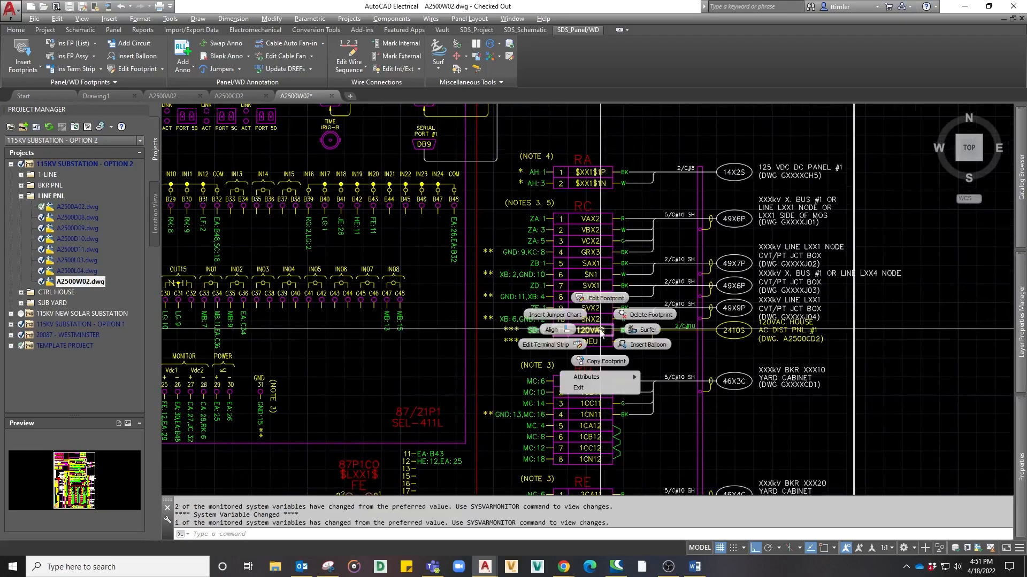
{"action": "left_click", "coordinate": [647, 331]}
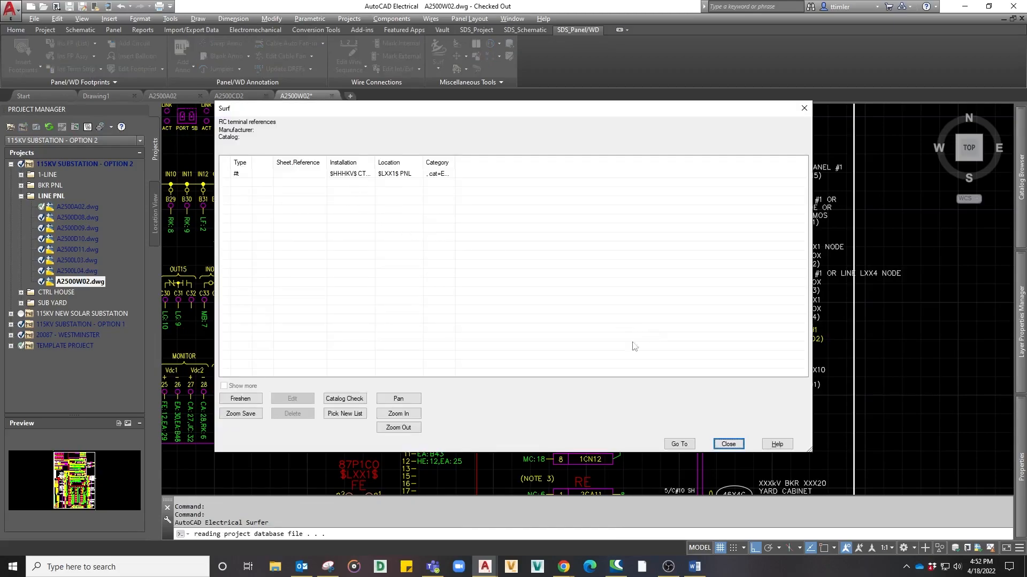
{"action": "left_click", "coordinate": [728, 444]}
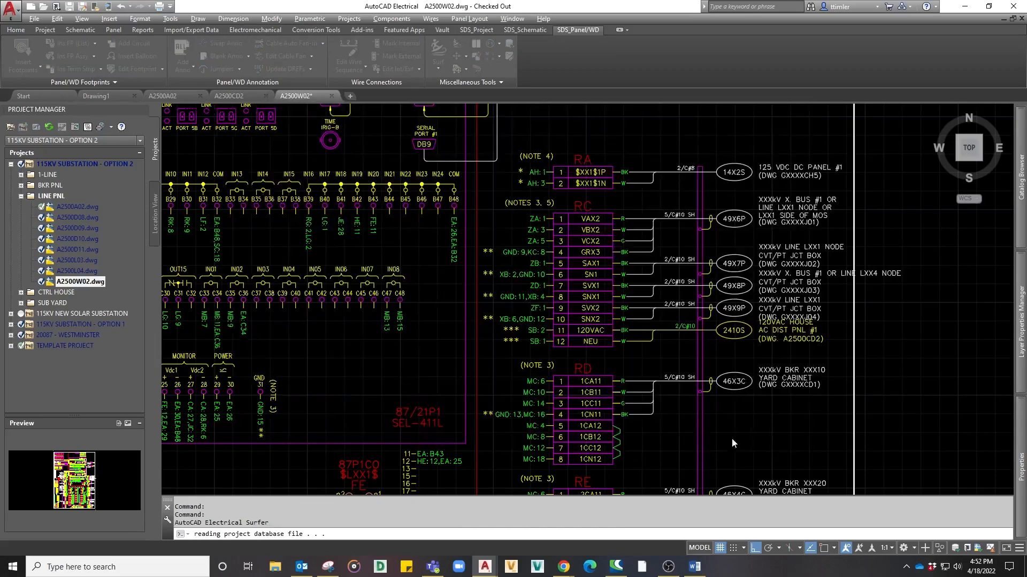
Surf the references of cable 2410S and go to its parent BK marker in drawing A2500A02.
{"action": "right_click", "coordinate": [795, 343]}
{"action": "left_click", "coordinate": [836, 338]}
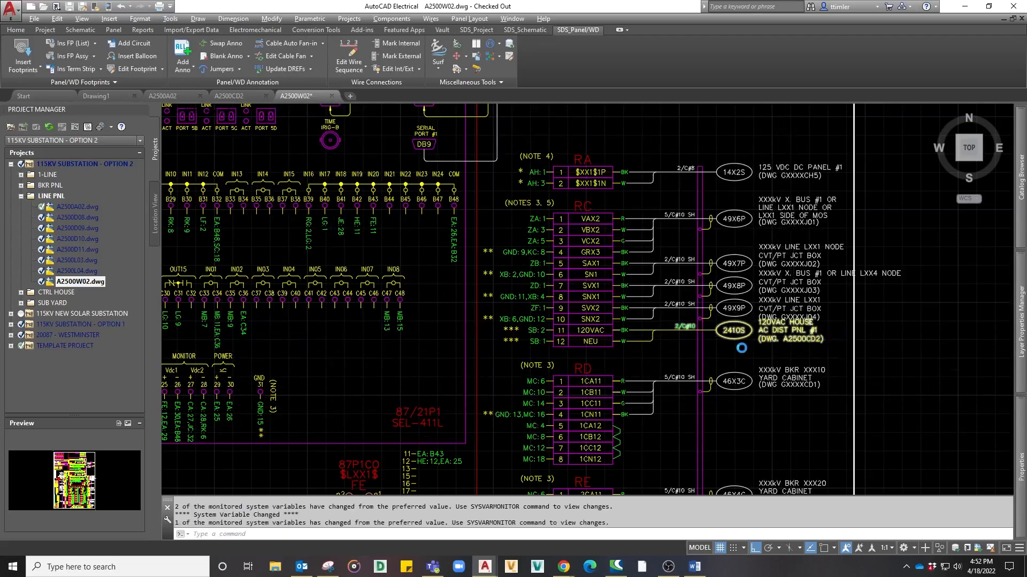
{"action": "left_click", "coordinate": [275, 201]}
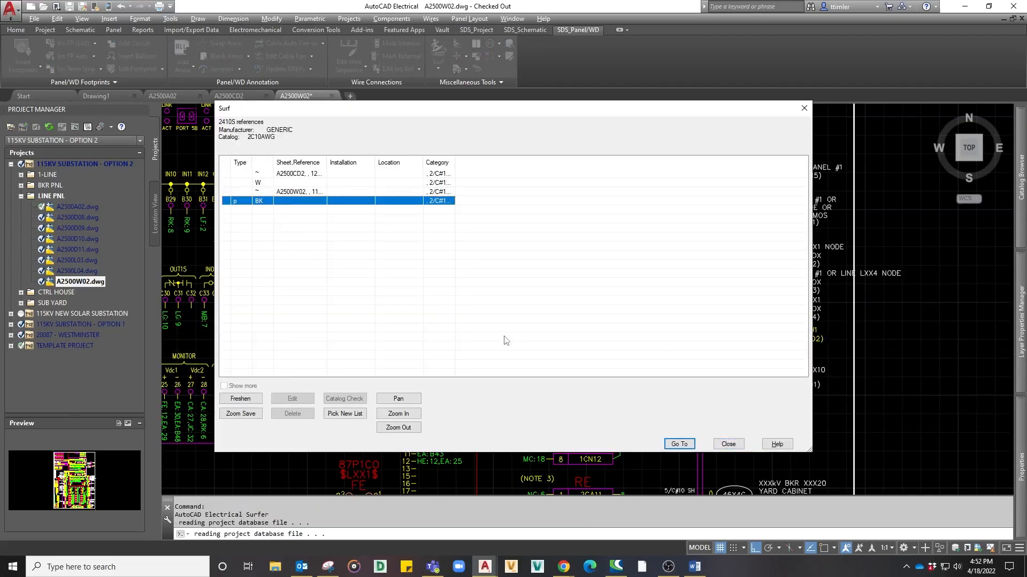
{"action": "left_click", "coordinate": [679, 444]}
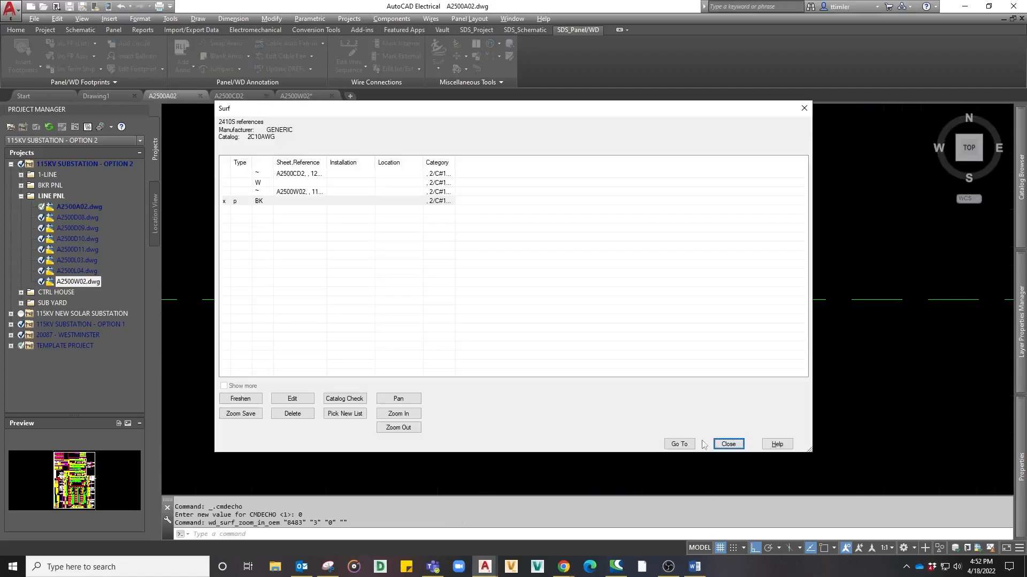
{"action": "left_click", "coordinate": [723, 445]}
Run SDS_DREF, save drawing A2500A02, and update the drawing reference of the CB77 breaker symbol.
{"action": "scroll", "coordinate": [711, 426], "scroll_direction": "down", "scroll_amount": 6}
{"action": "middle_click_drag", "start_coordinate": [644, 447], "coordinate": [665, 367]}
{"action": "type", "text": "SDS_DREF"}
{"action": "key", "text": "Return"}
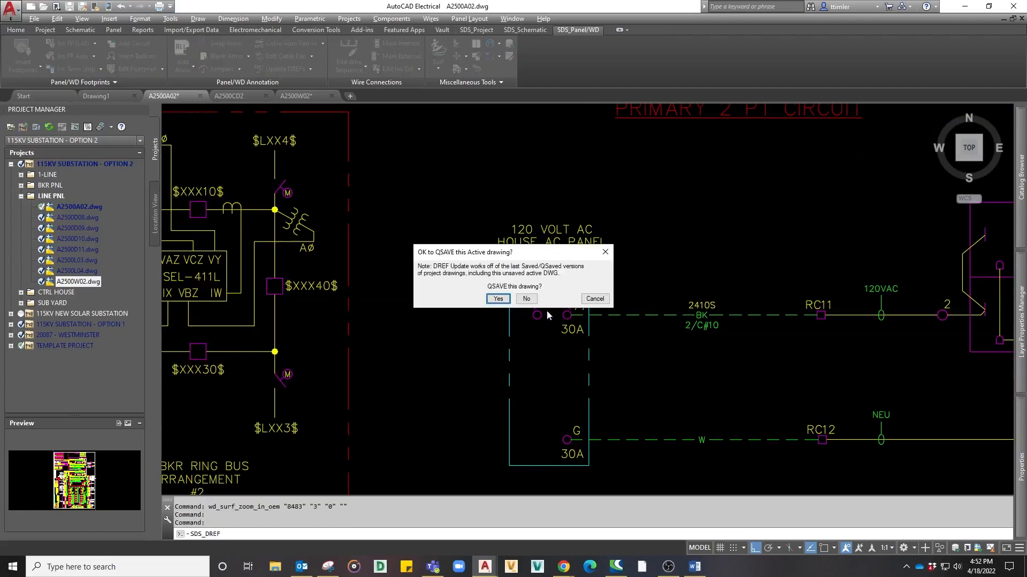
{"action": "left_click", "coordinate": [497, 299]}
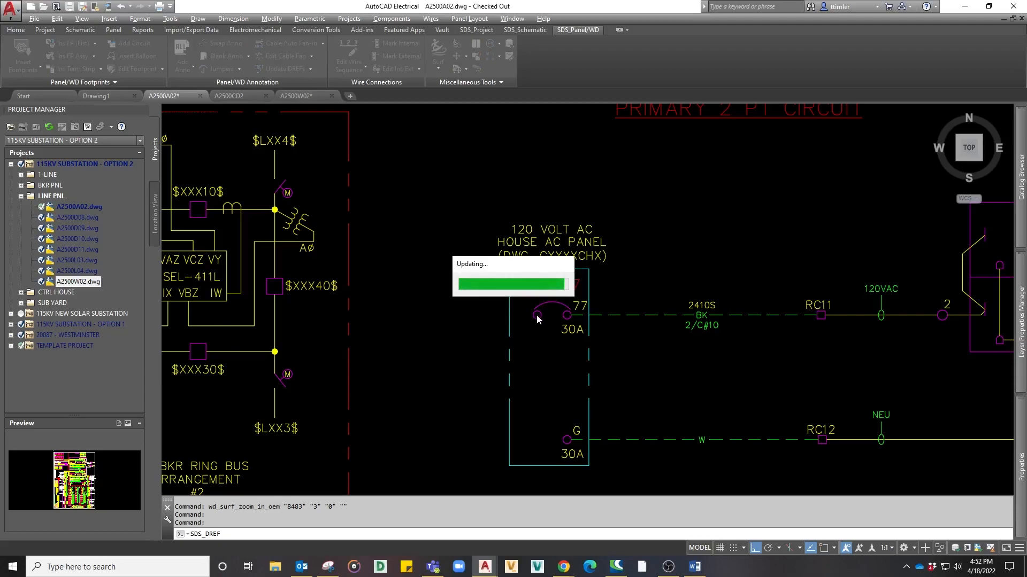
{"action": "left_click", "coordinate": [557, 301]}
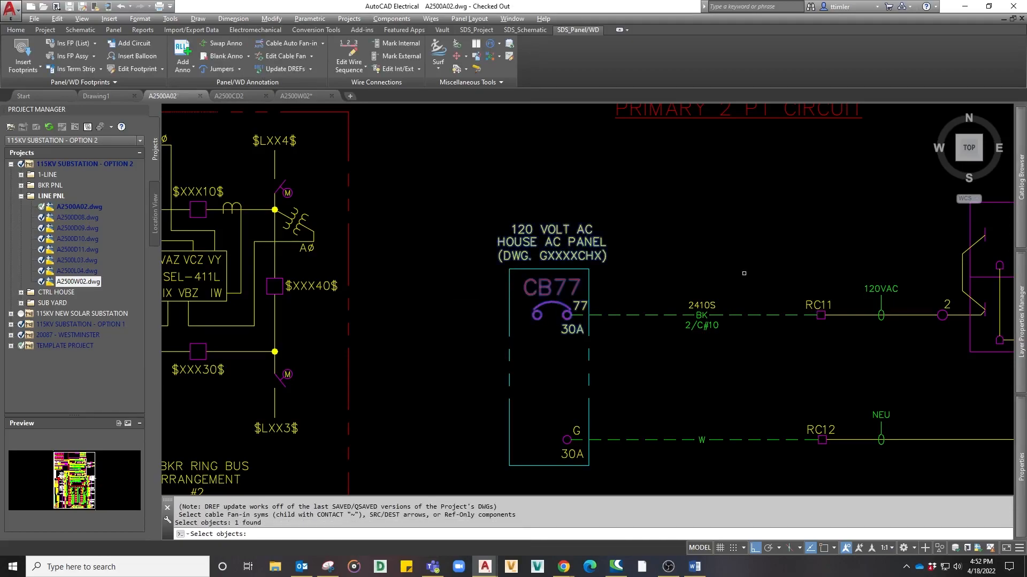
{"action": "key", "text": "Return"}
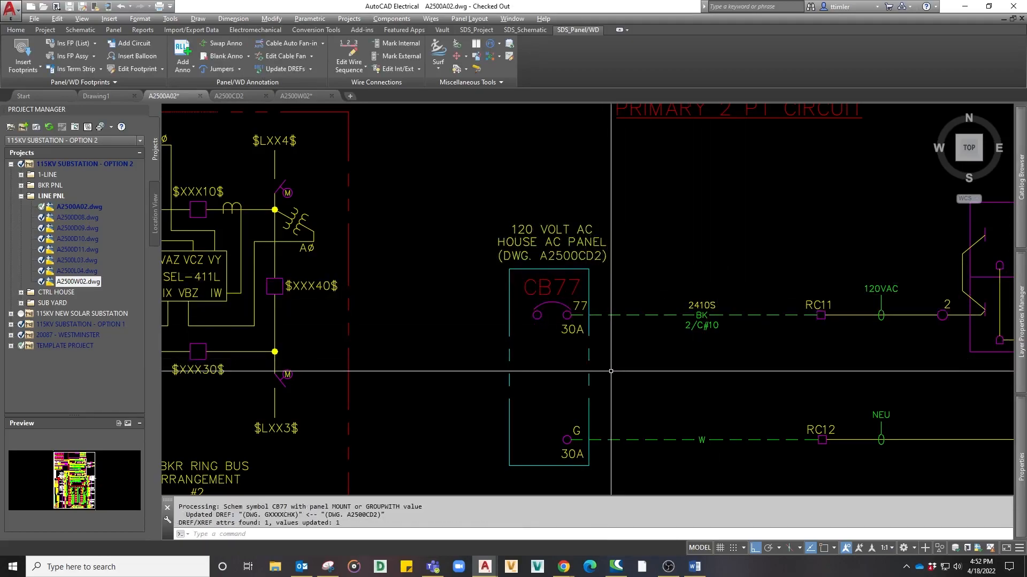
{"action": "scroll", "coordinate": [612, 372], "scroll_direction": "down", "scroll_amount": 2}
{"action": "middle_click", "coordinate": [612, 372]}
{"action": "middle_click", "coordinate": [613, 372]}
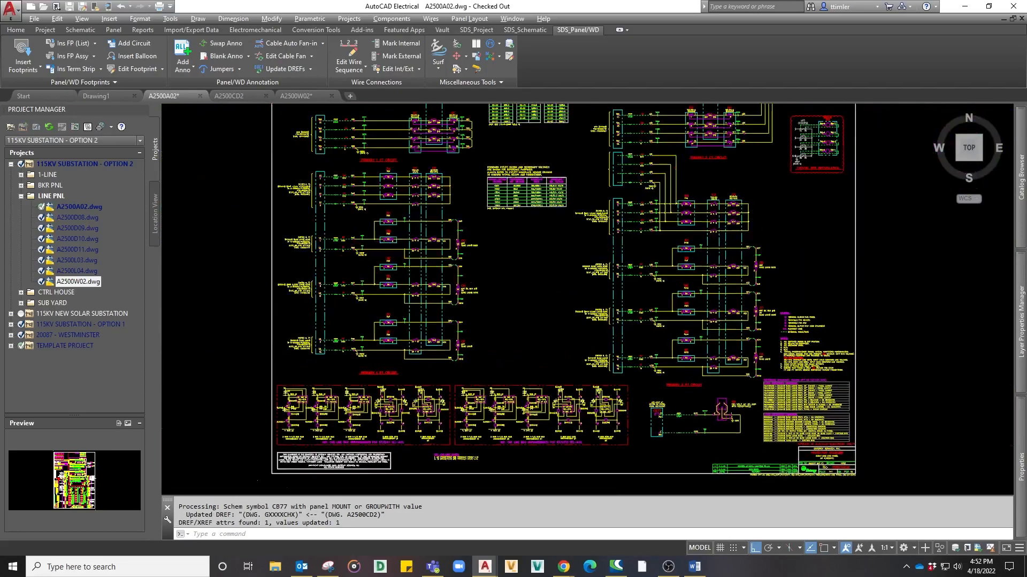